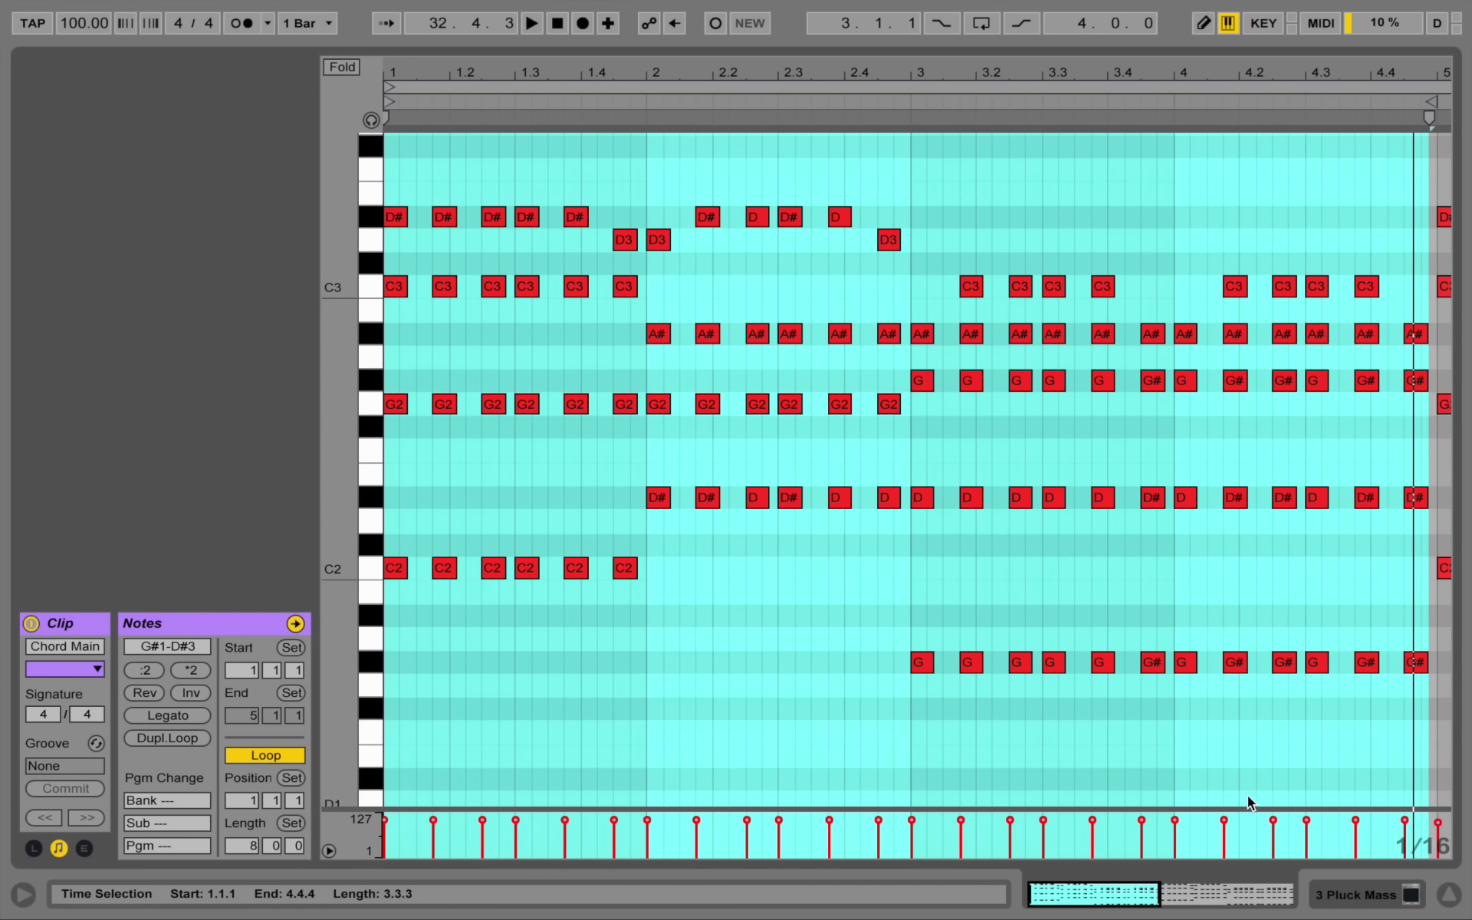
Return from the Chord Main clip's note editor to Session View
{"action": "key", "text": "Tab"}
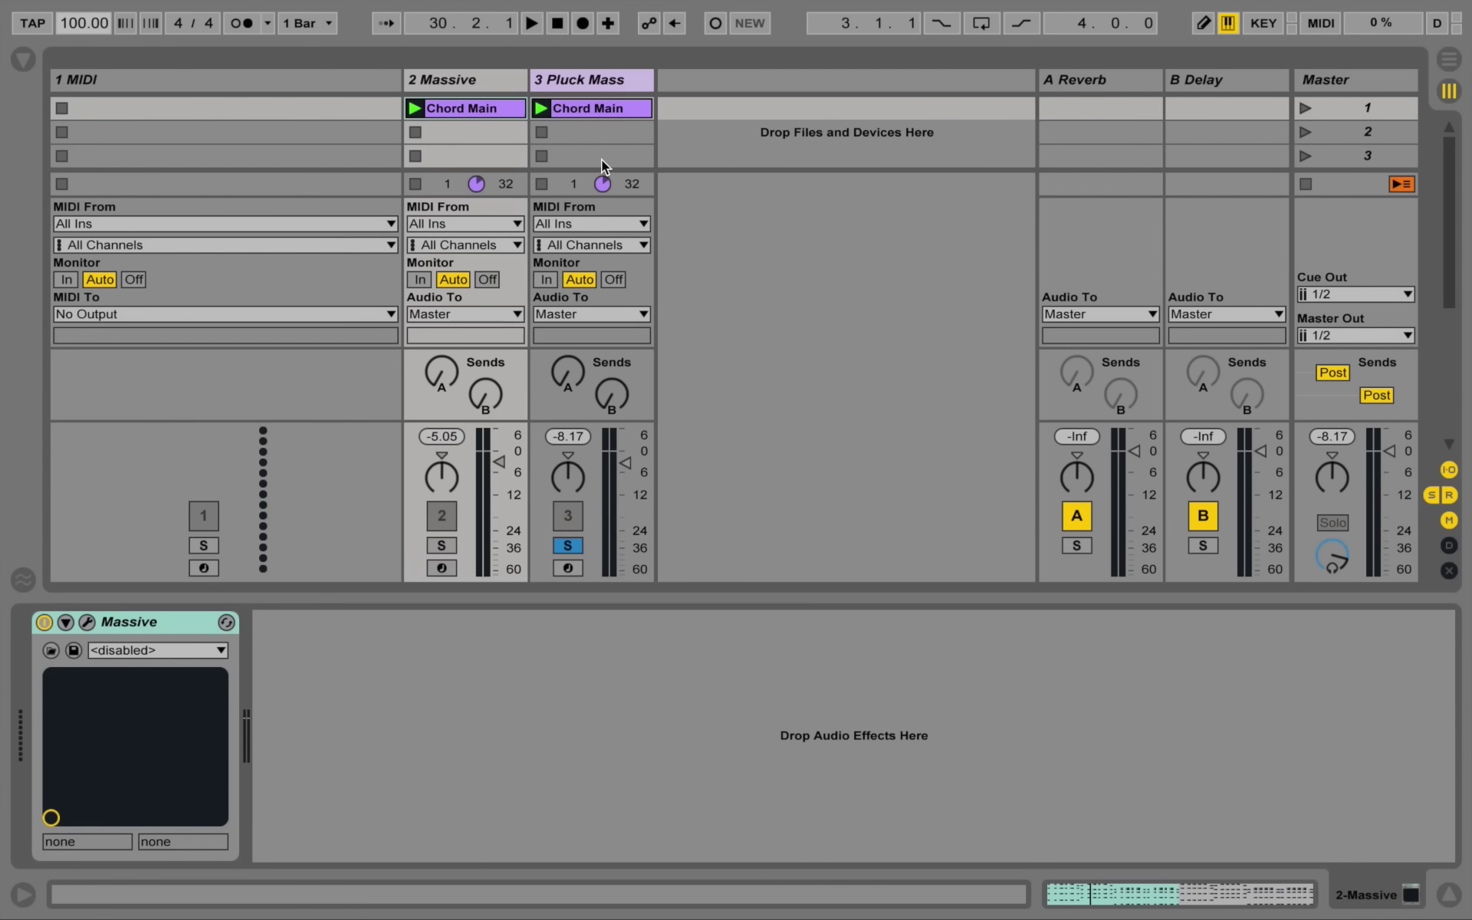
Select the 2 Massive track in the Session mixer
{"action": "double_click", "coordinate": [603, 108]}
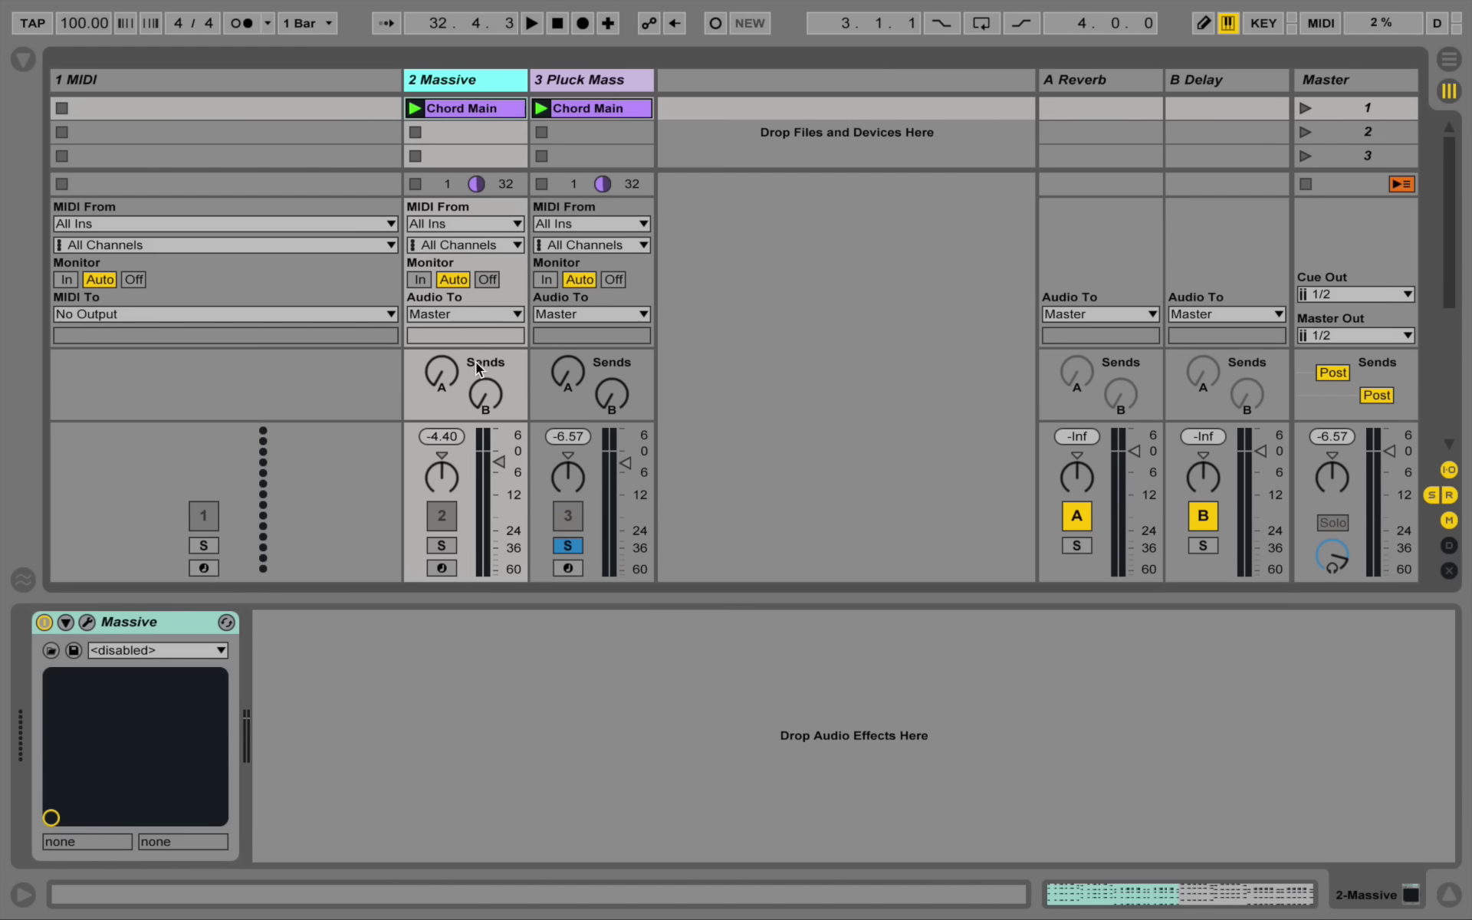
Open Massive's editor, load a blank UNTITLED SOUND patch, reposition the window, and stop playback
{"action": "left_click", "coordinate": [86, 622]}
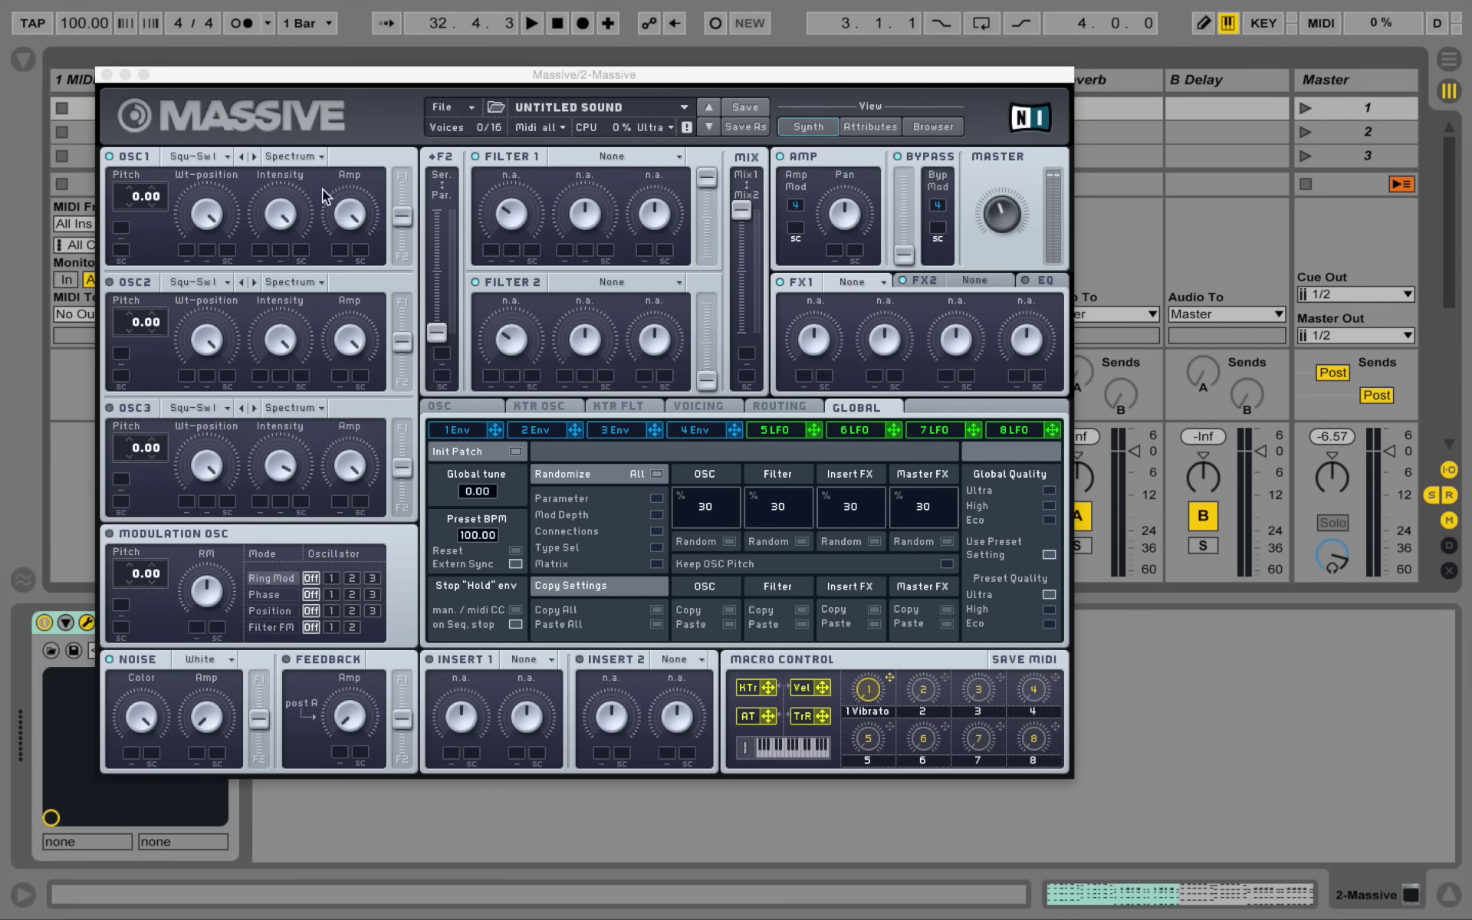
{"action": "left_click_drag", "start_coordinate": [378, 71], "coordinate": [503, 76]}
{"action": "left_click", "coordinate": [583, 113]}
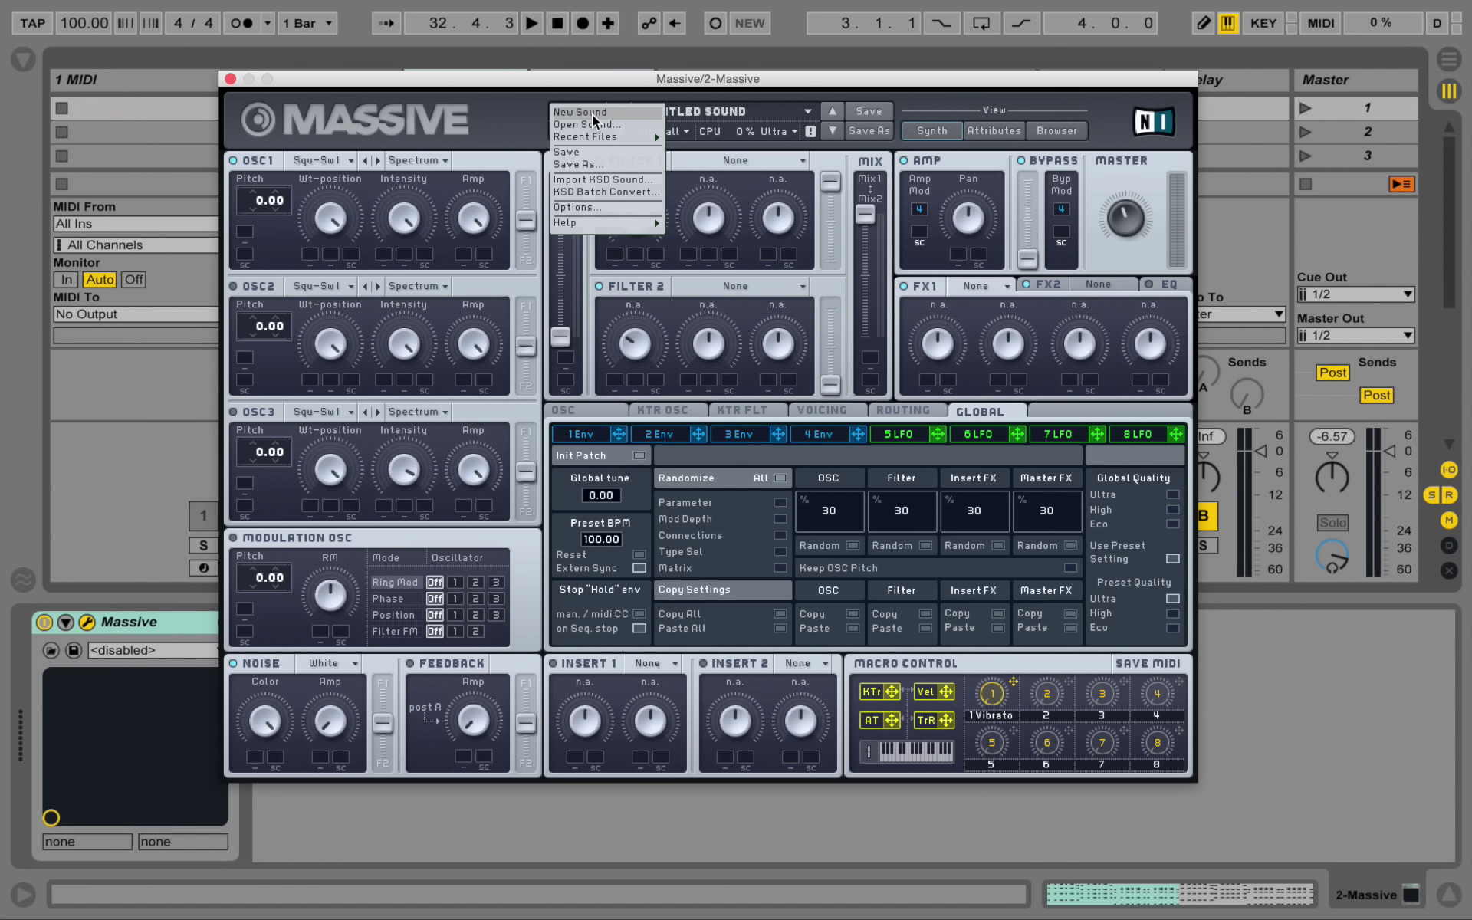
{"action": "left_click", "coordinate": [592, 114]}
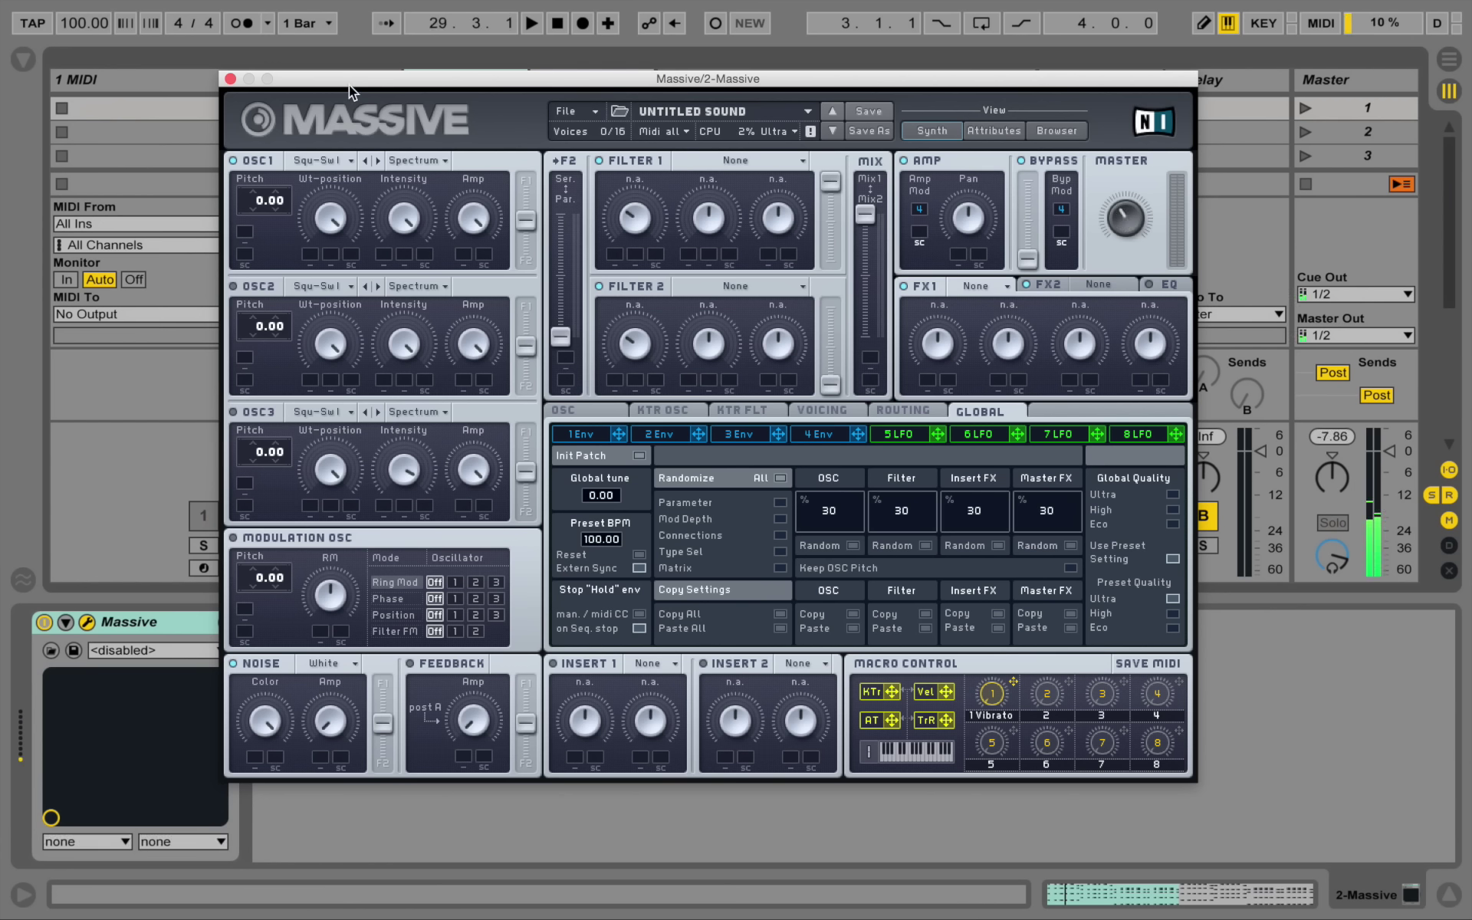
{"action": "left_click_drag", "start_coordinate": [348, 84], "coordinate": [398, 62]}
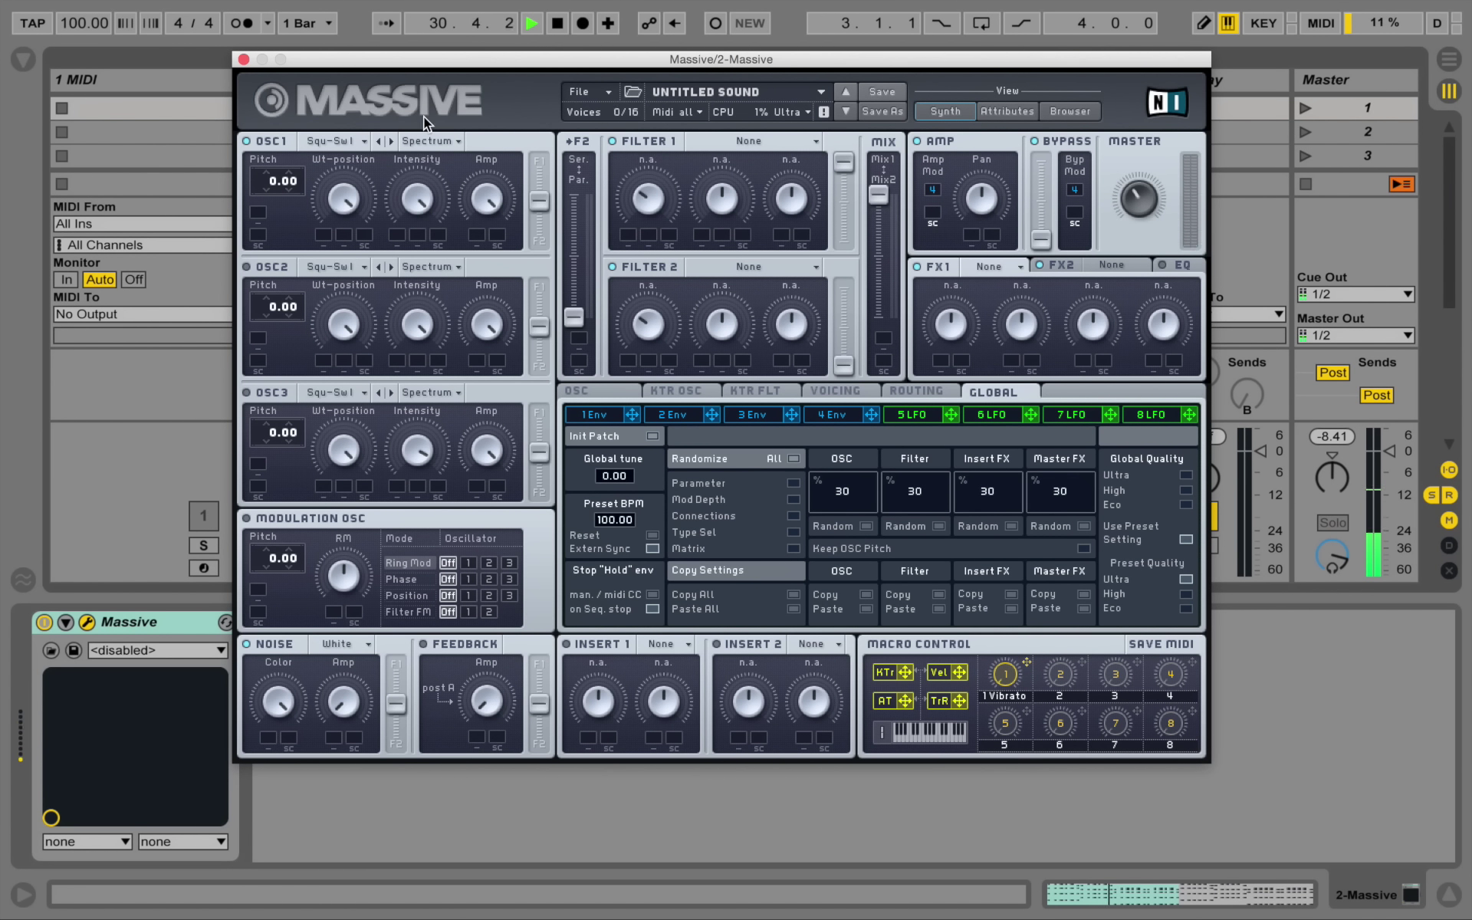
{"action": "key", "text": "space"}
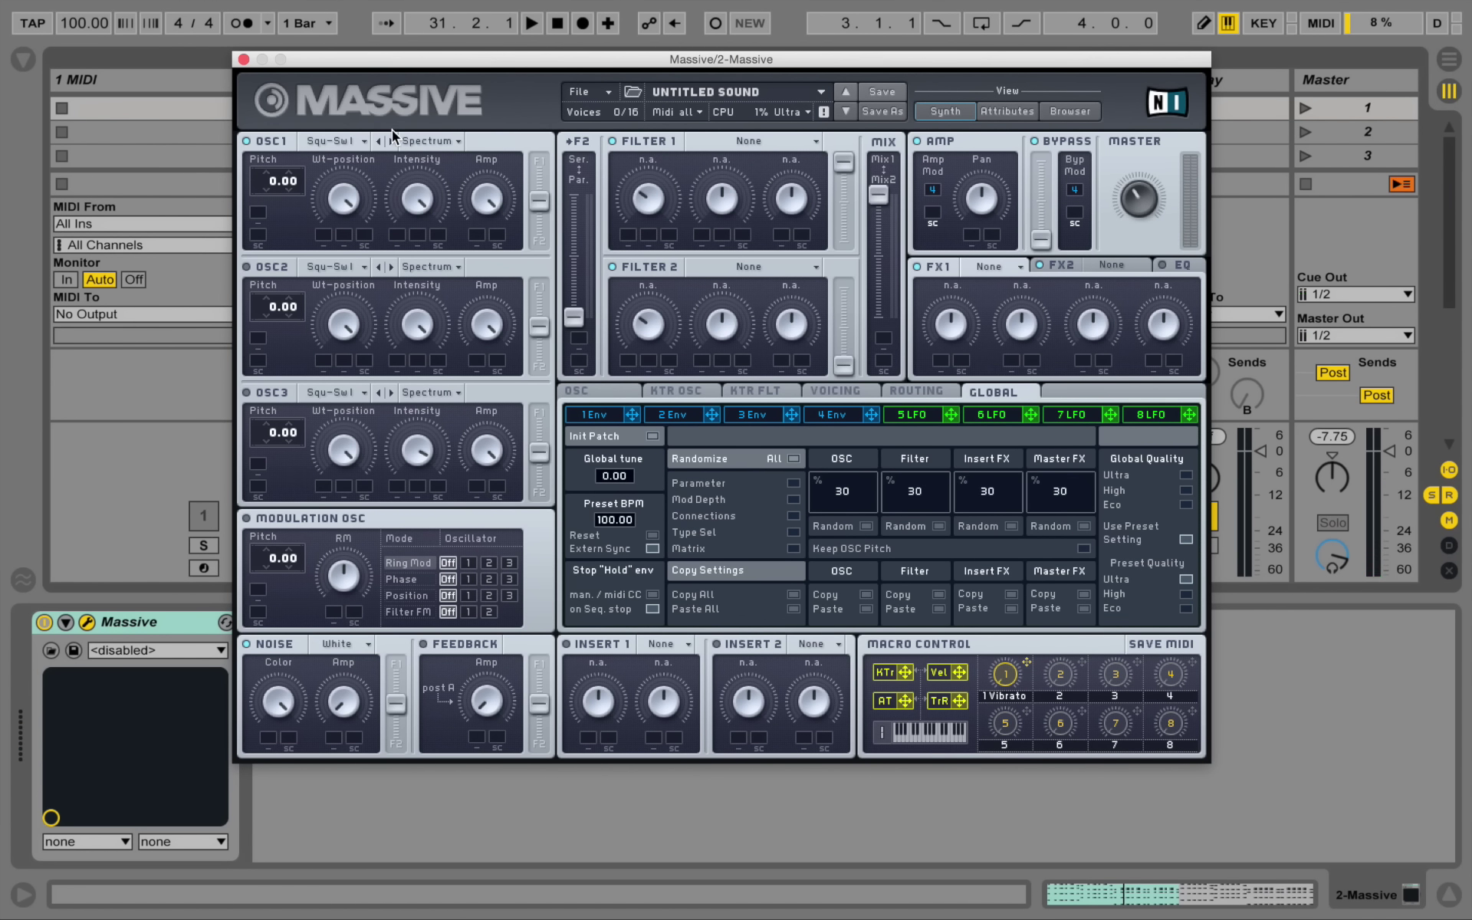
Load the Guitar Pulse wavetable into oscillator 1 and start playback to audition it
{"action": "left_click", "coordinate": [344, 143]}
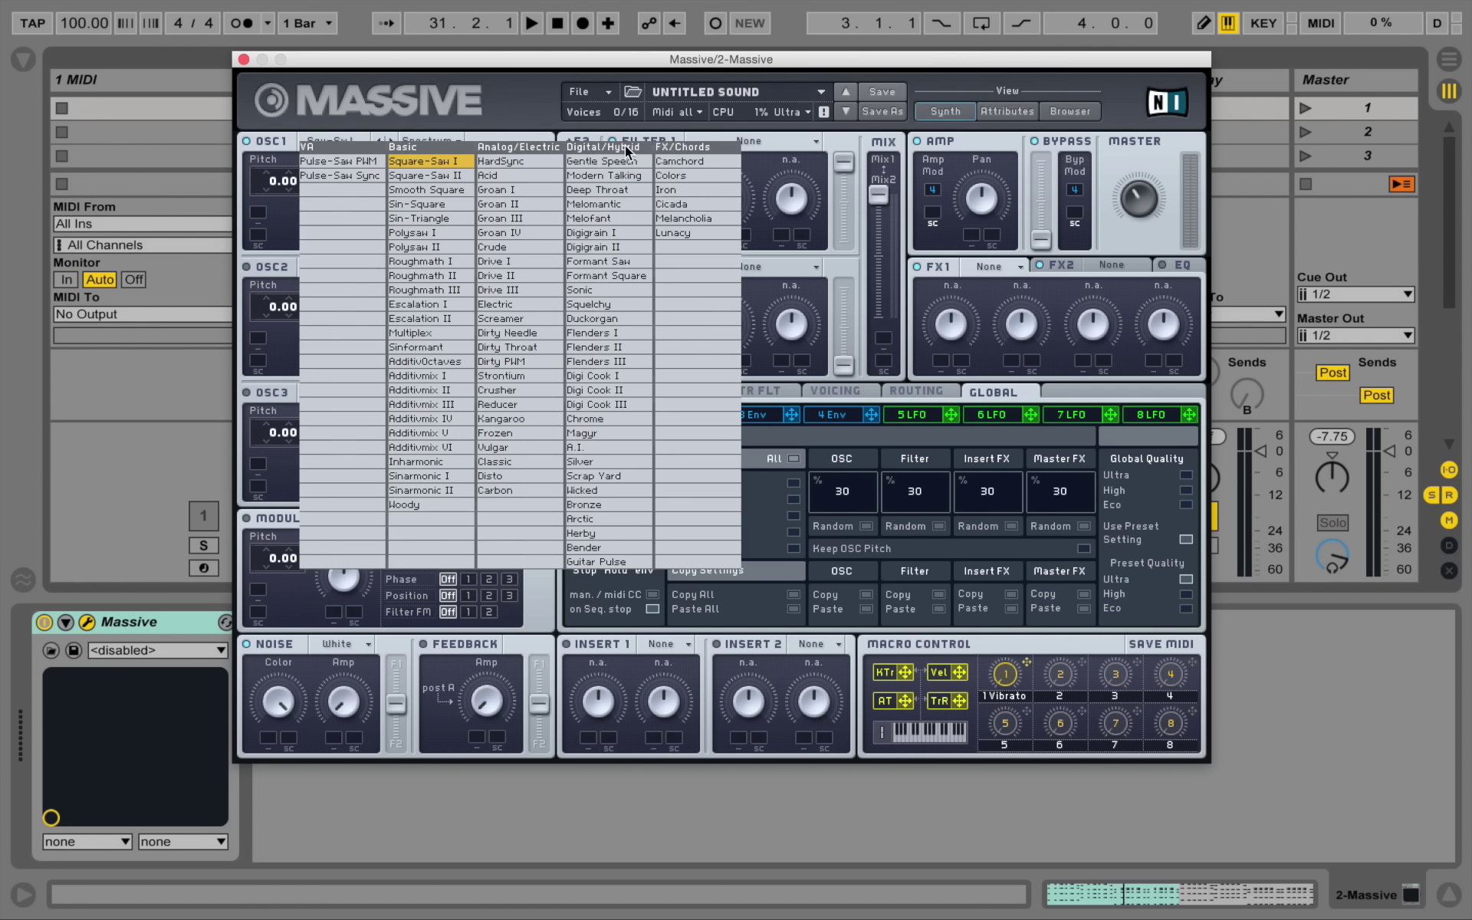
{"action": "left_click", "coordinate": [596, 564]}
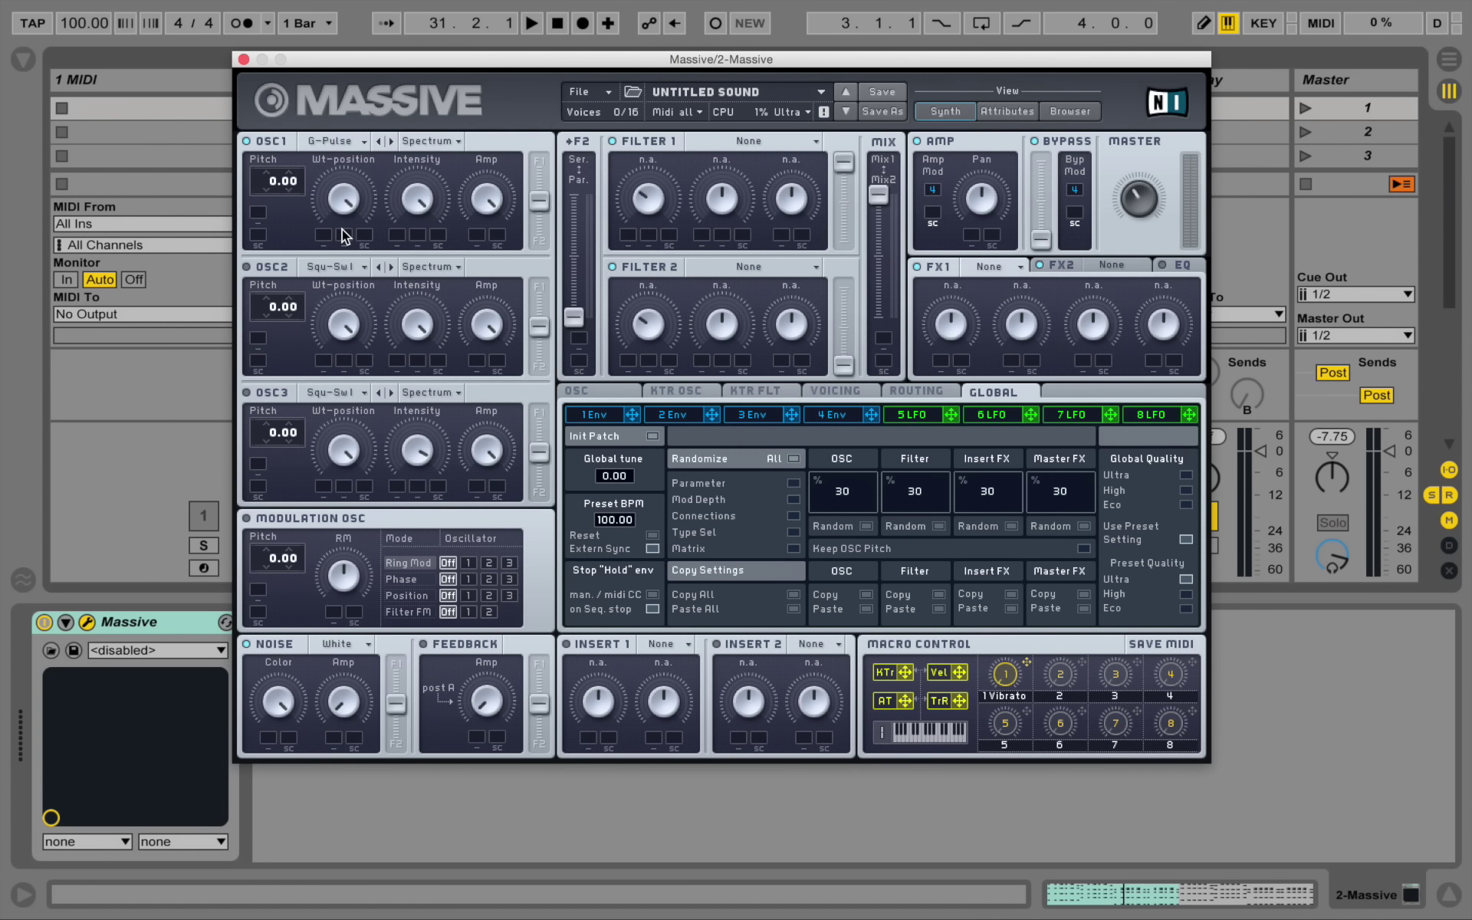
{"action": "left_click", "coordinate": [363, 145]}
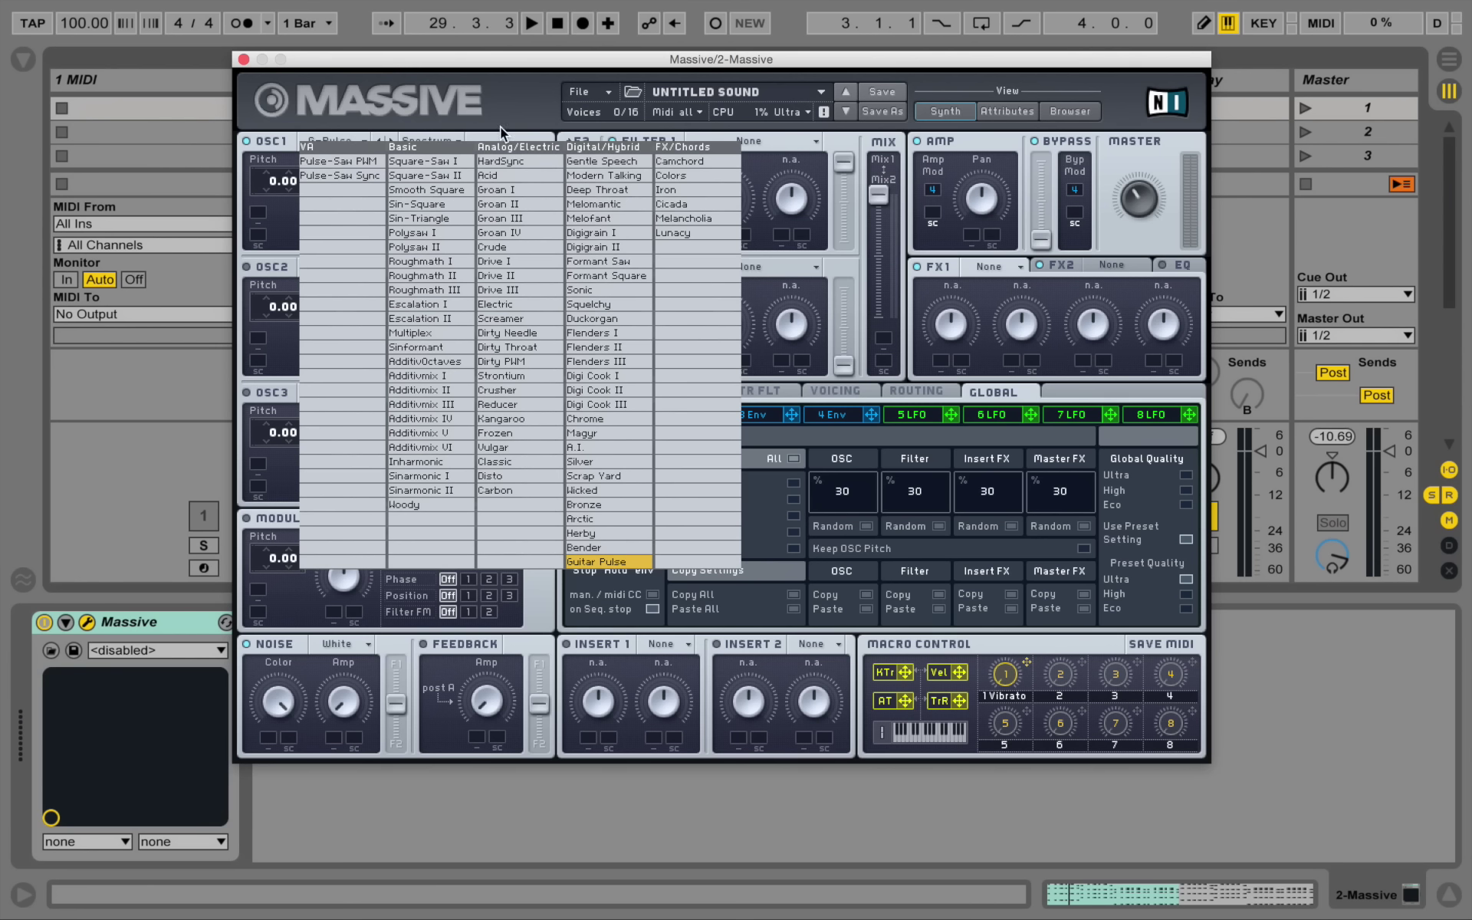
{"action": "left_click", "coordinate": [422, 130]}
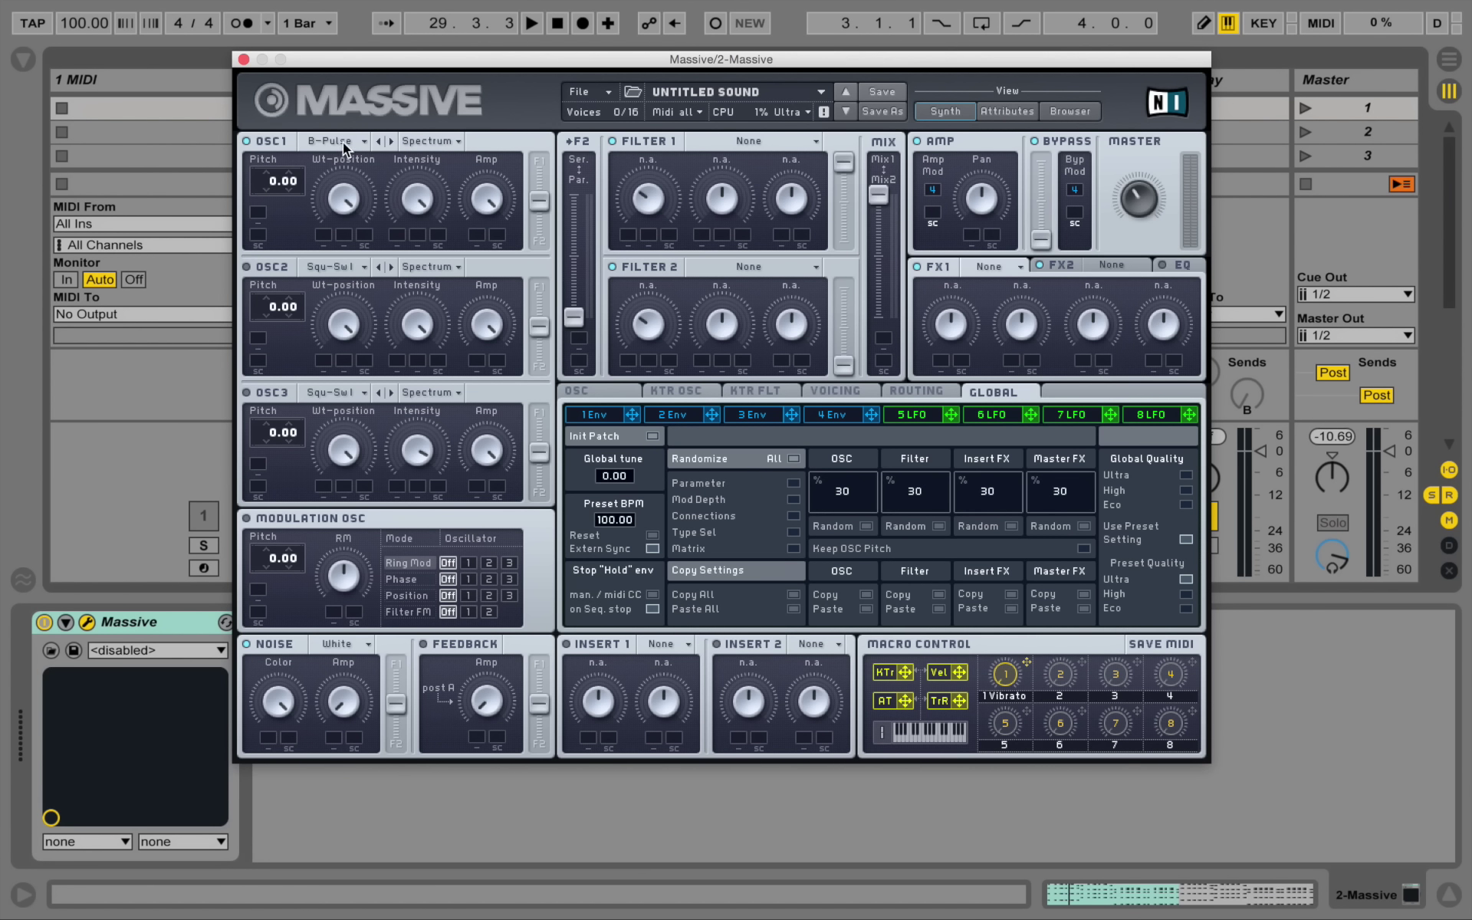
{"action": "key", "text": "space"}
Raise oscillator 1's pitch to 12.00 and audition the octave-up tone
{"action": "key", "text": "space"}
{"action": "left_click_drag", "start_coordinate": [268, 182], "coordinate": [284, 165]}
{"action": "key", "text": "space"}
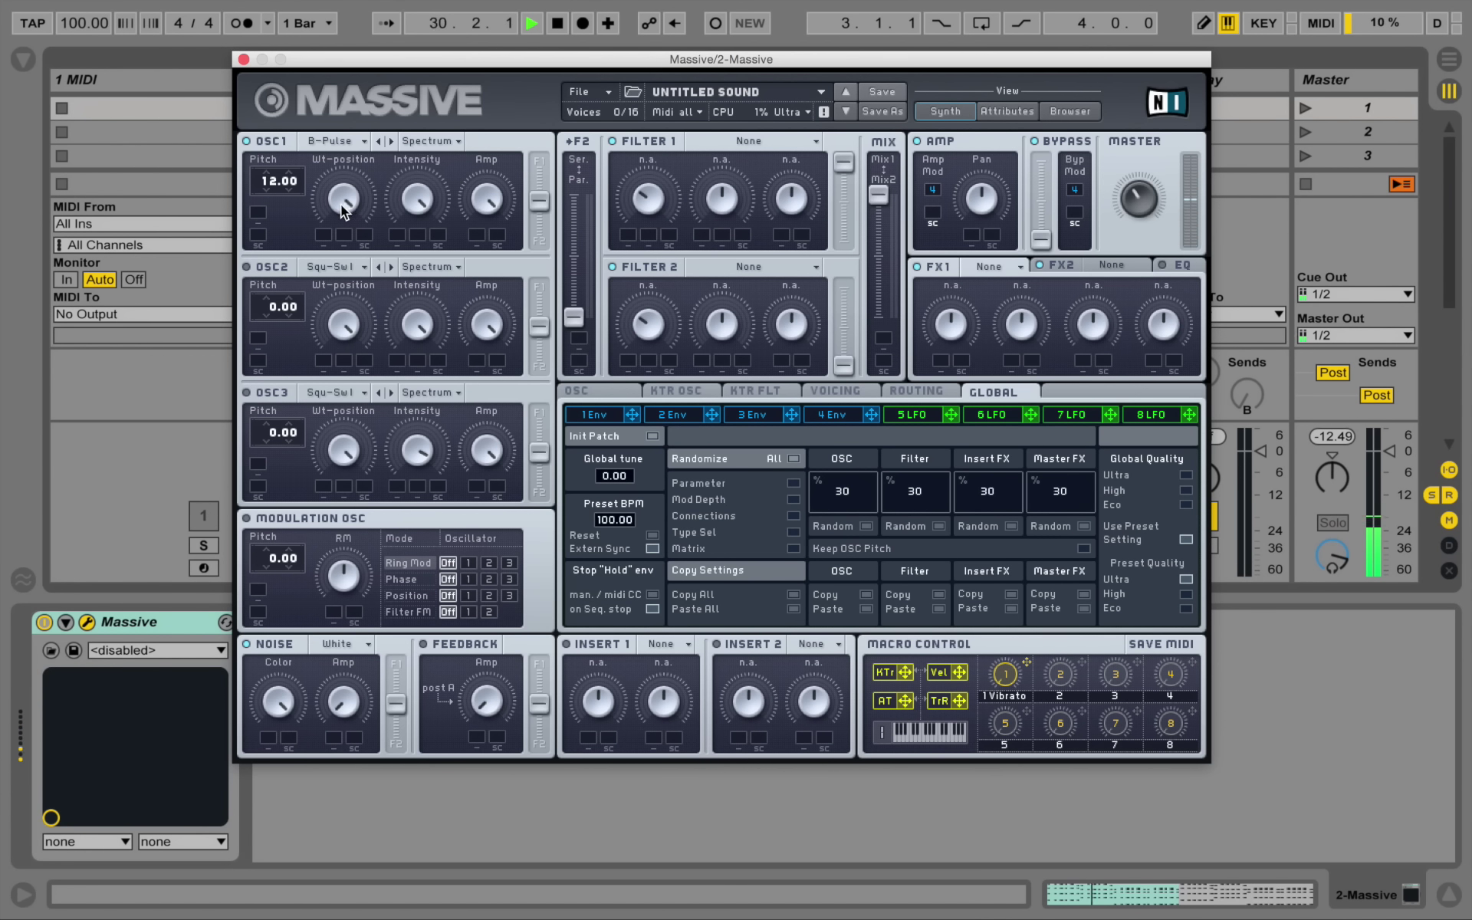
{"action": "key", "text": "space"}
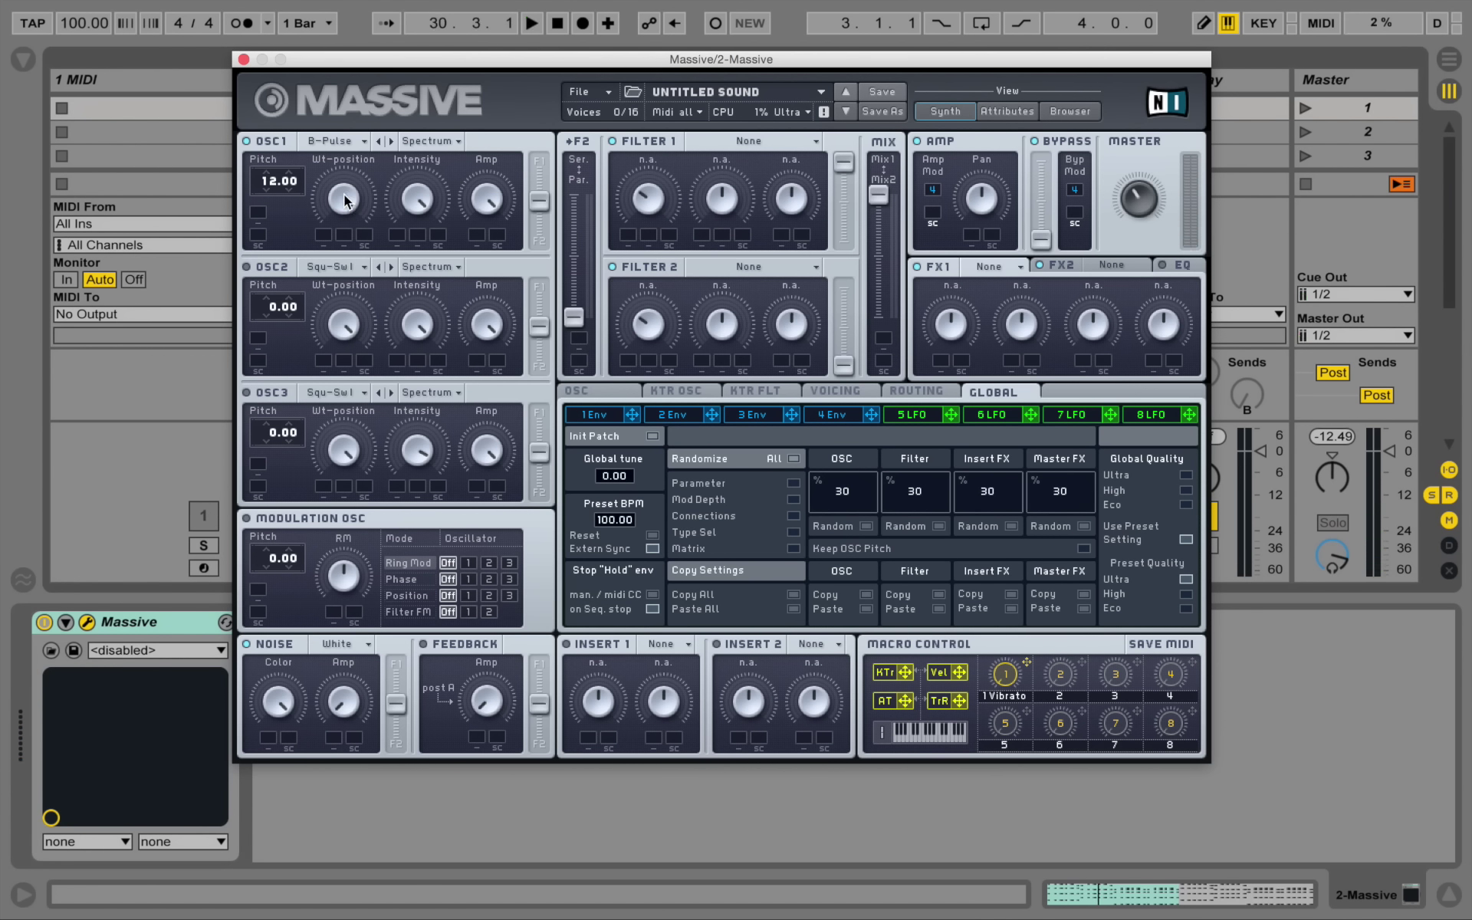
{"action": "key", "text": "space"}
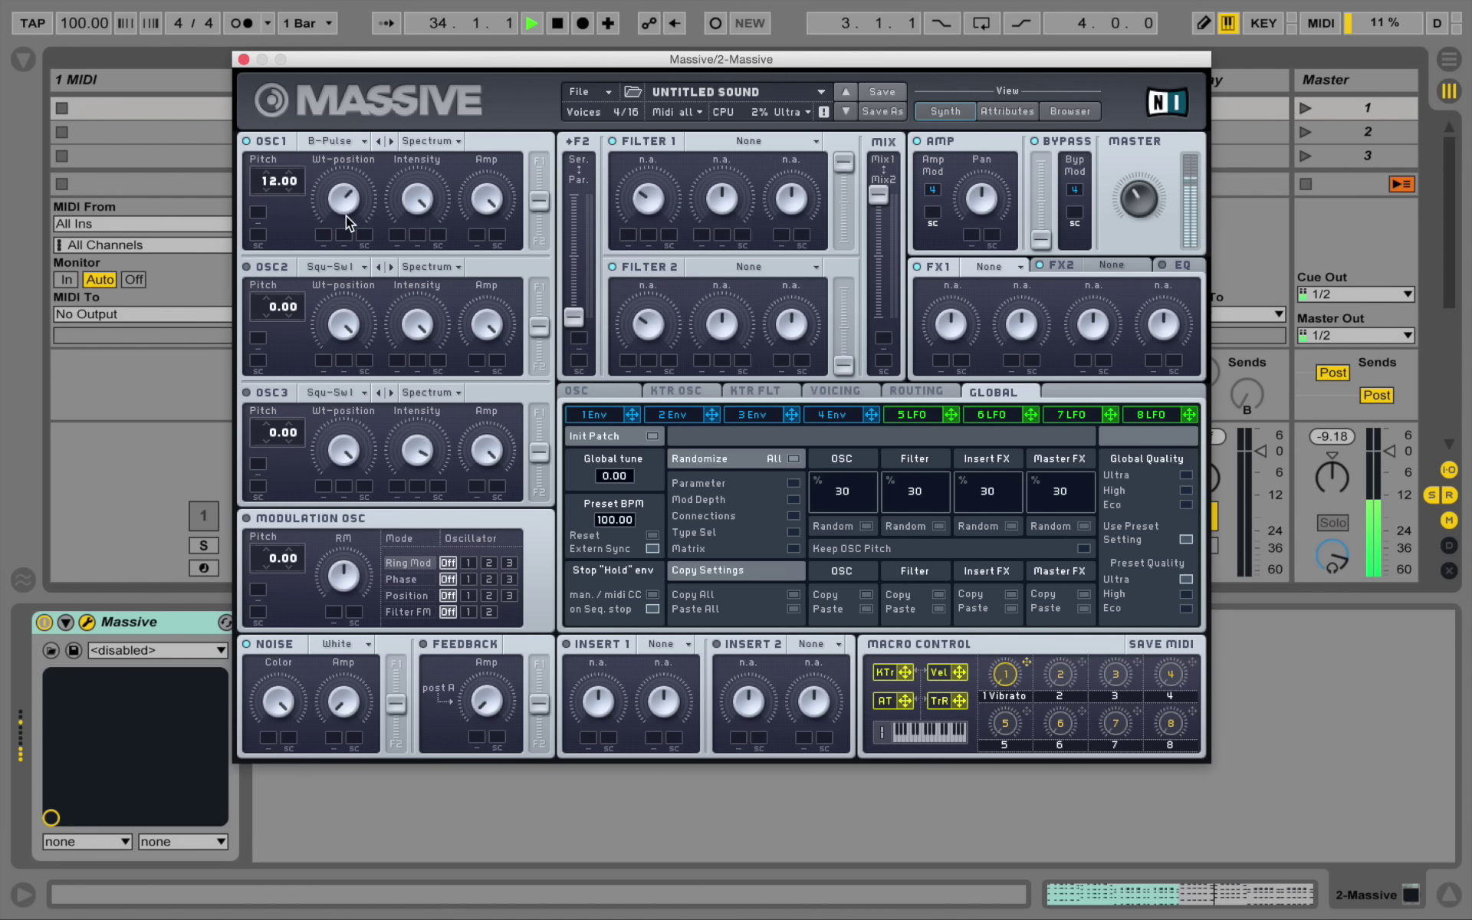
{"action": "key", "text": "space"}
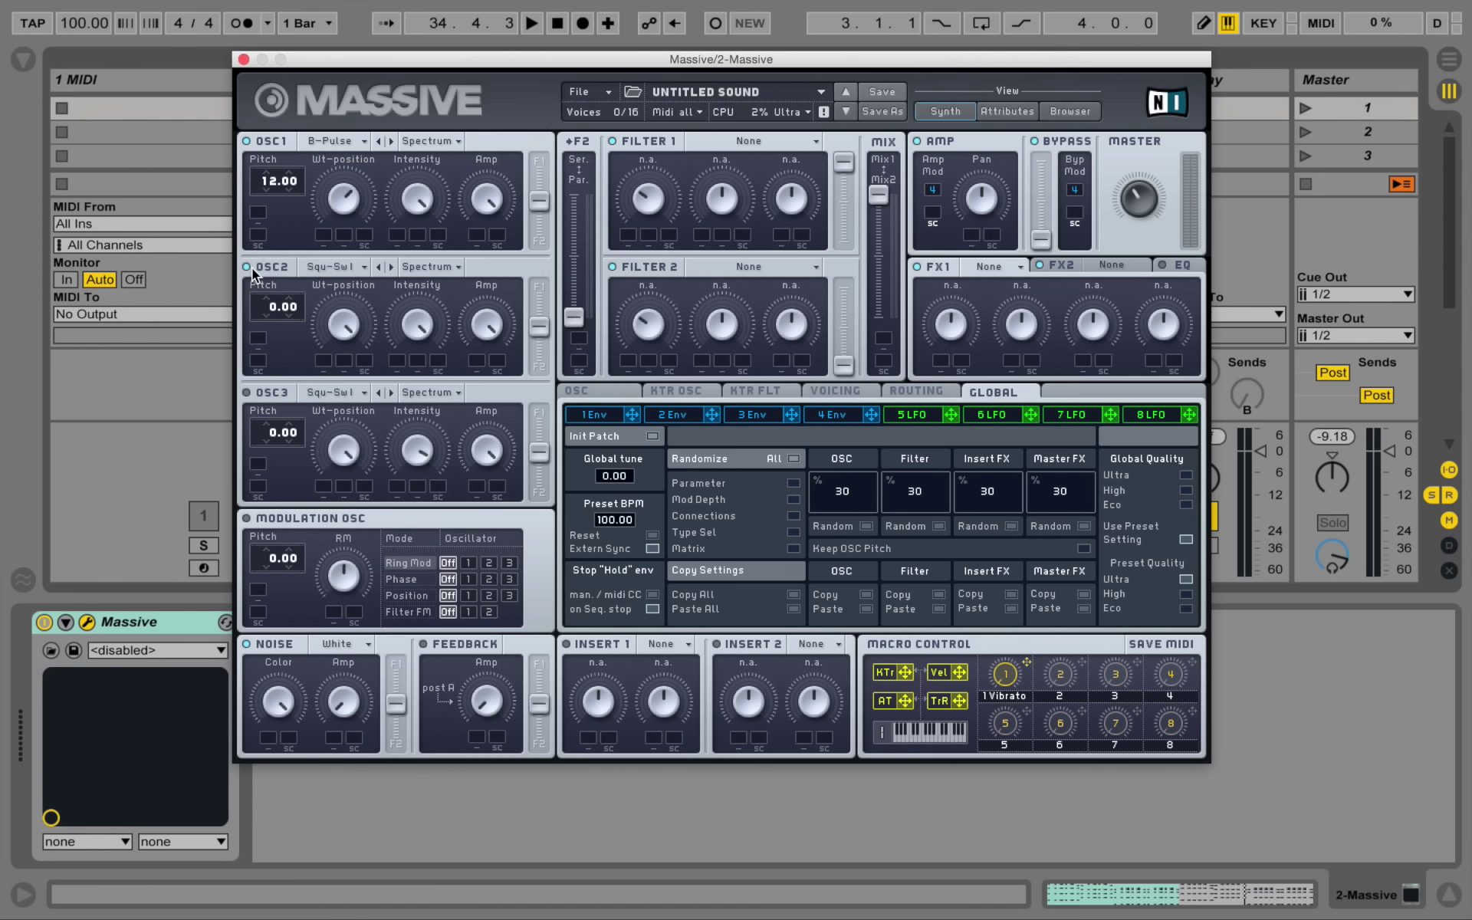
Give oscillator 2 the Digigrain II wavetable, switch off oscillator 1, and audition it
{"action": "left_click", "coordinate": [350, 268]}
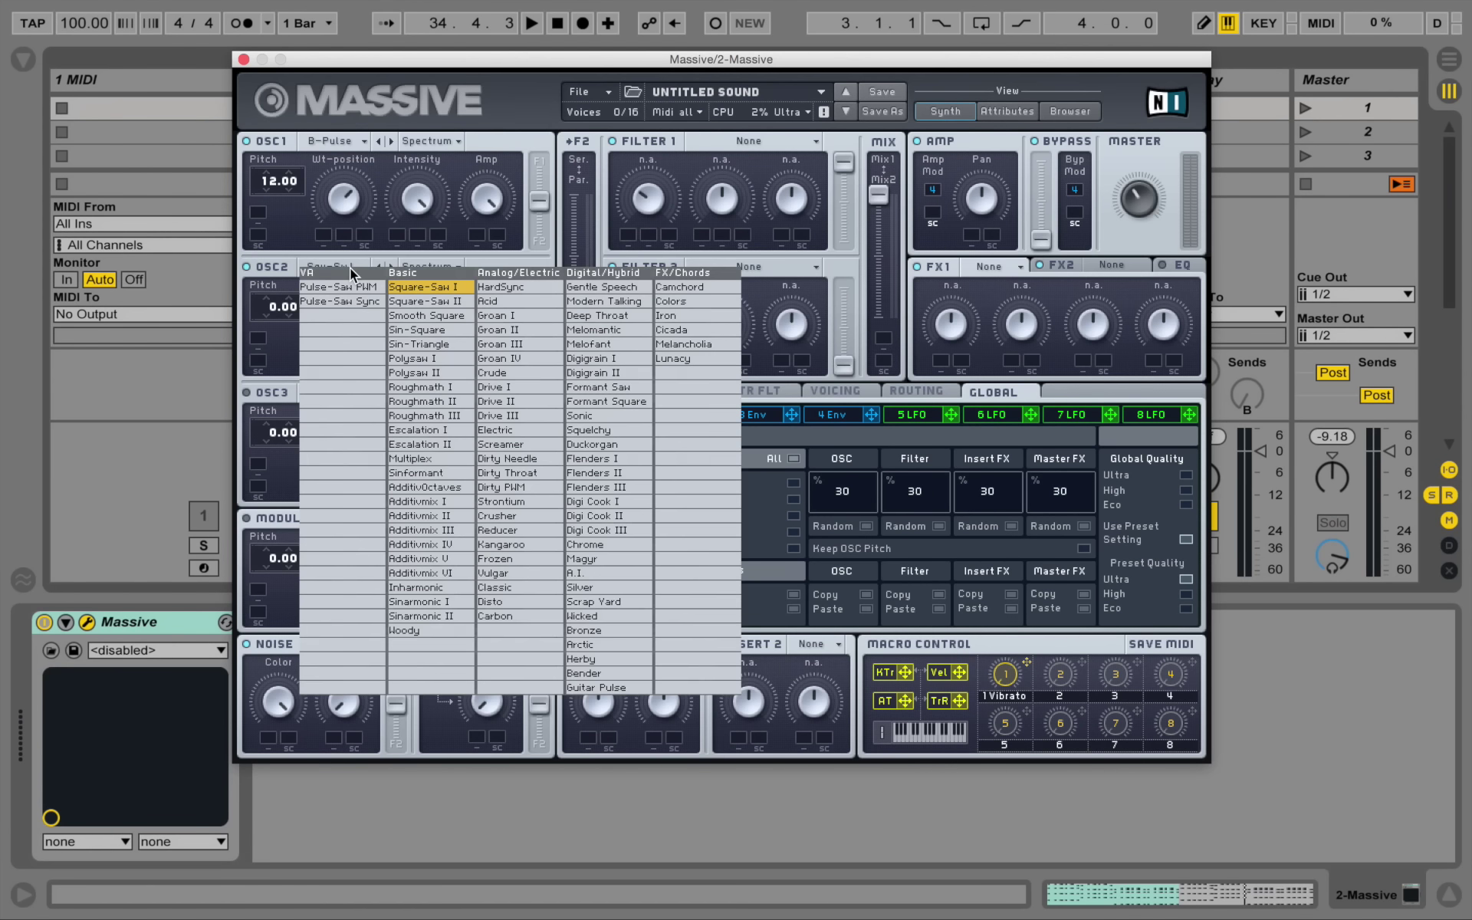
{"action": "left_click", "coordinate": [634, 372]}
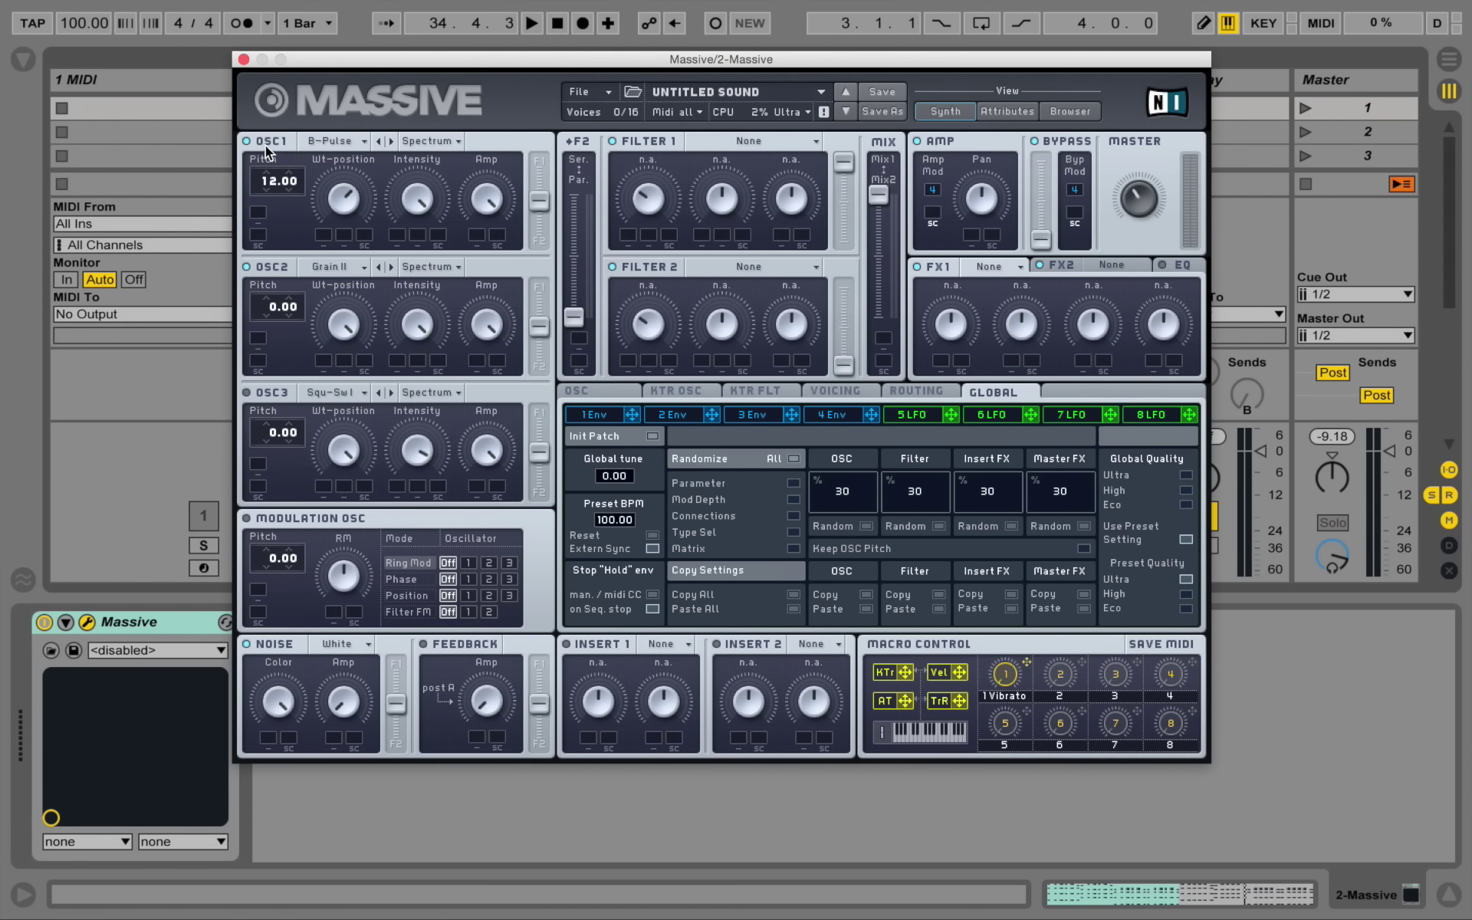
{"action": "left_click", "coordinate": [246, 141]}
{"action": "key", "text": "space"}
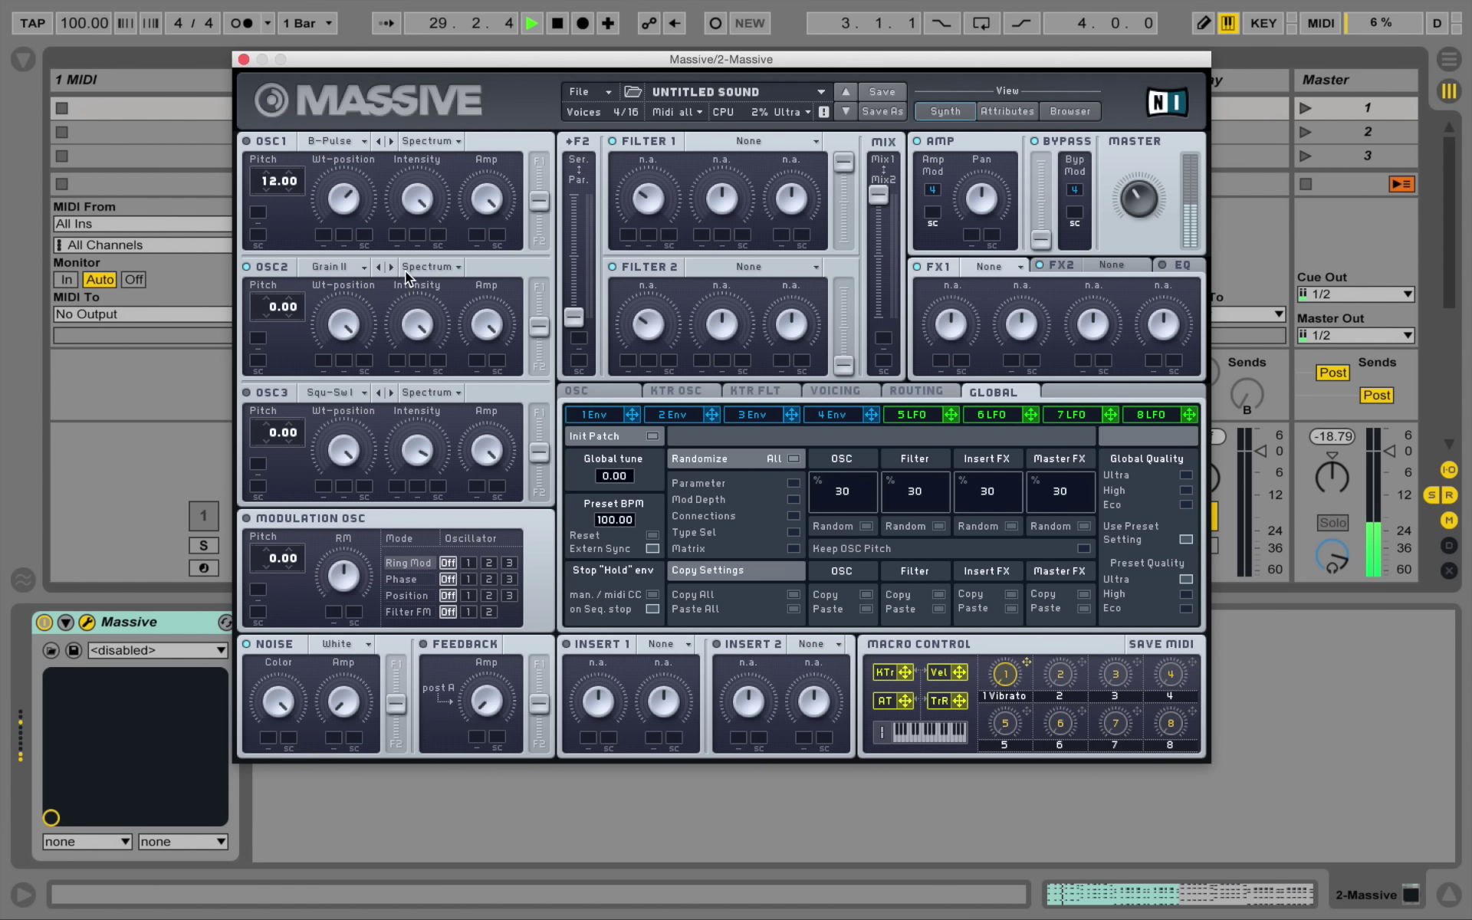
{"action": "key", "text": "space"}
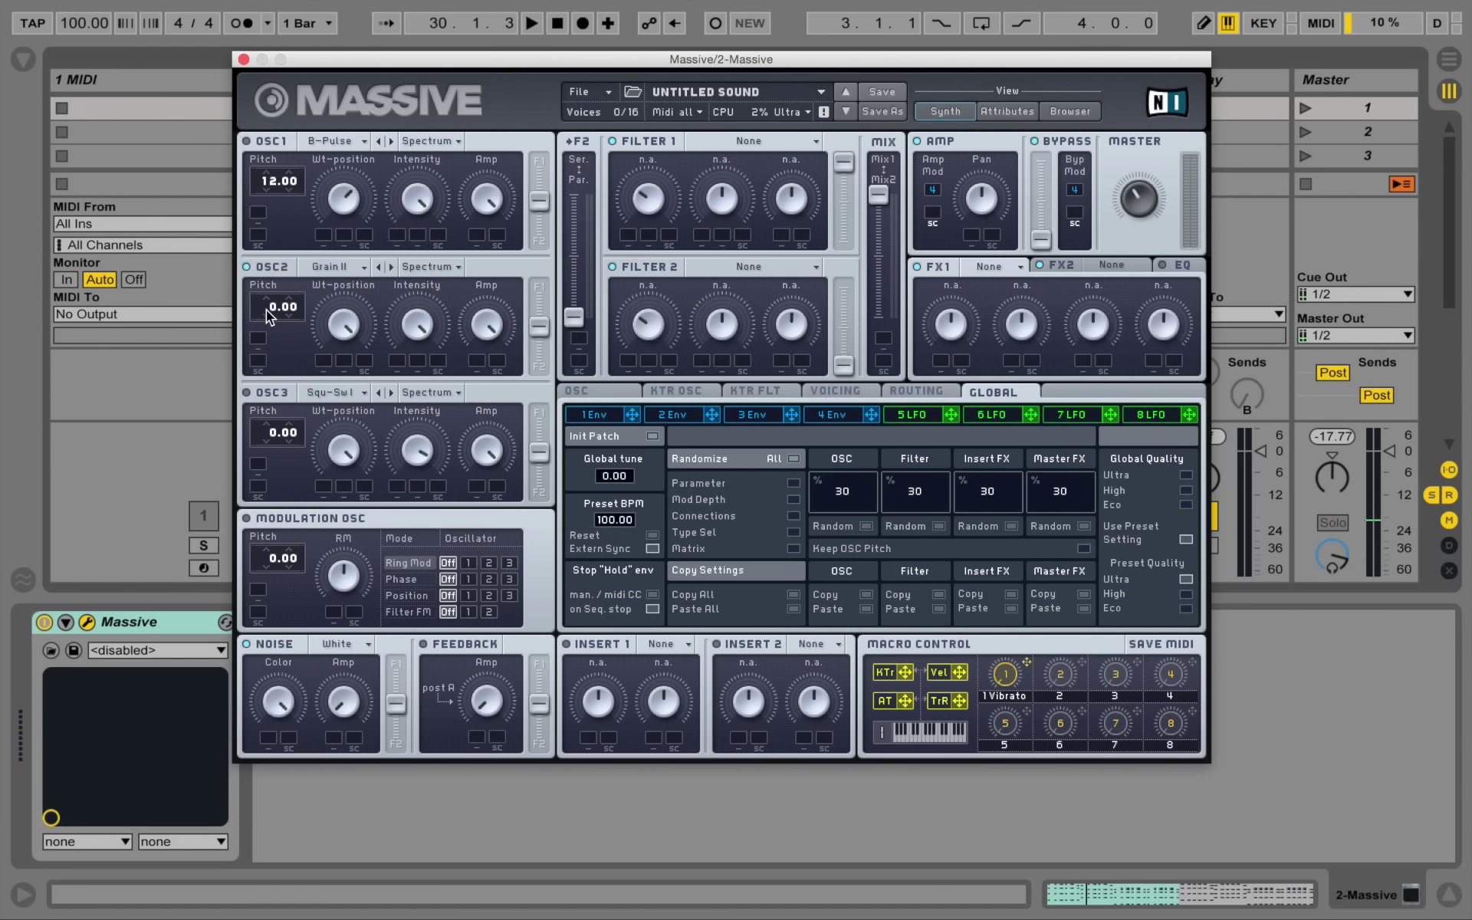
{"action": "key", "text": "space"}
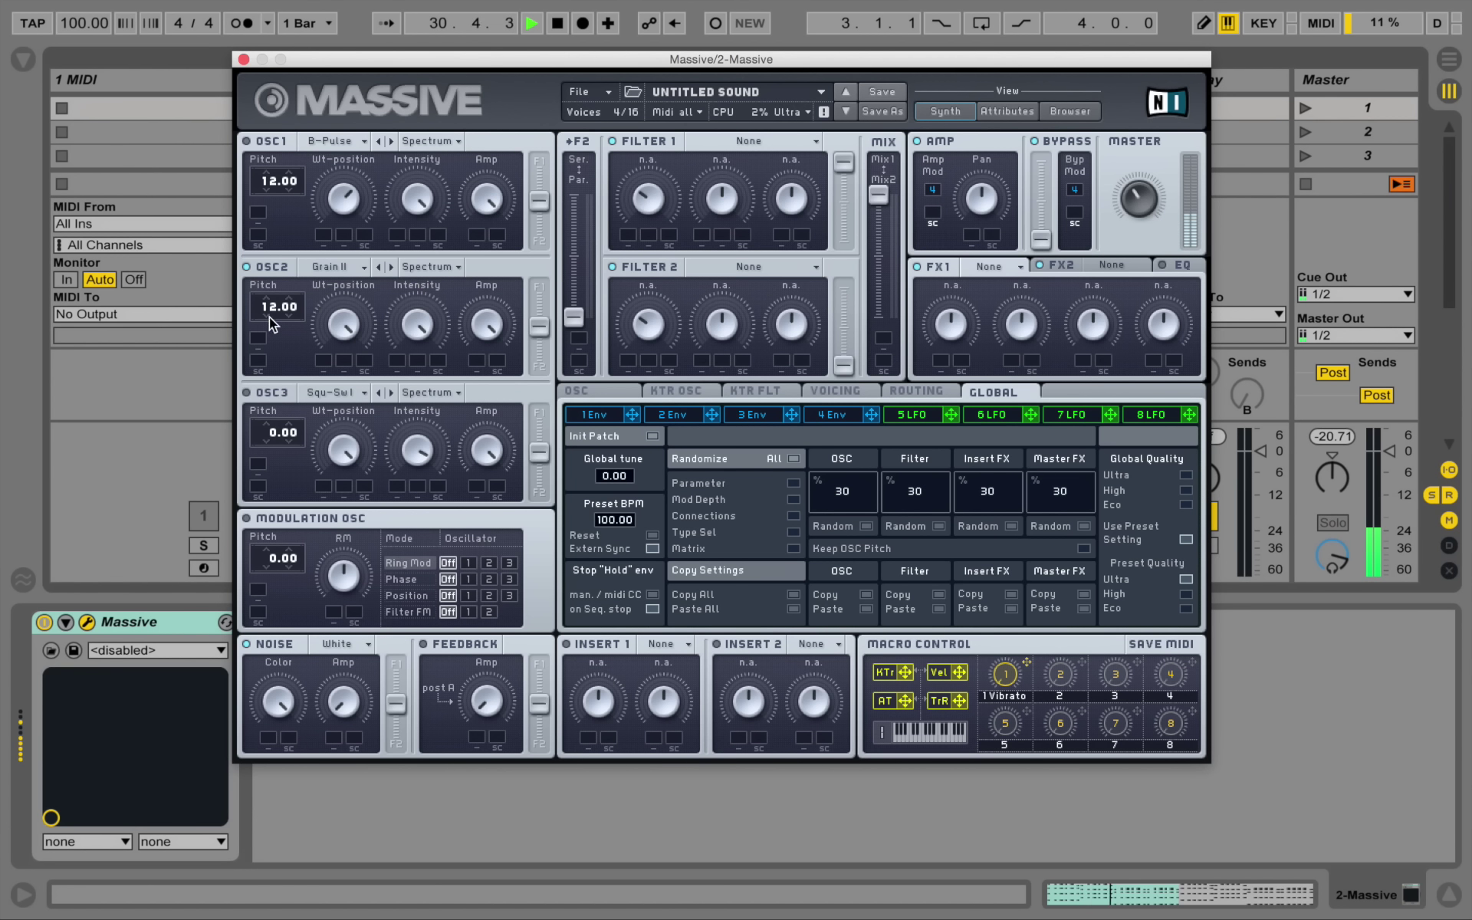
{"action": "key", "text": "space"}
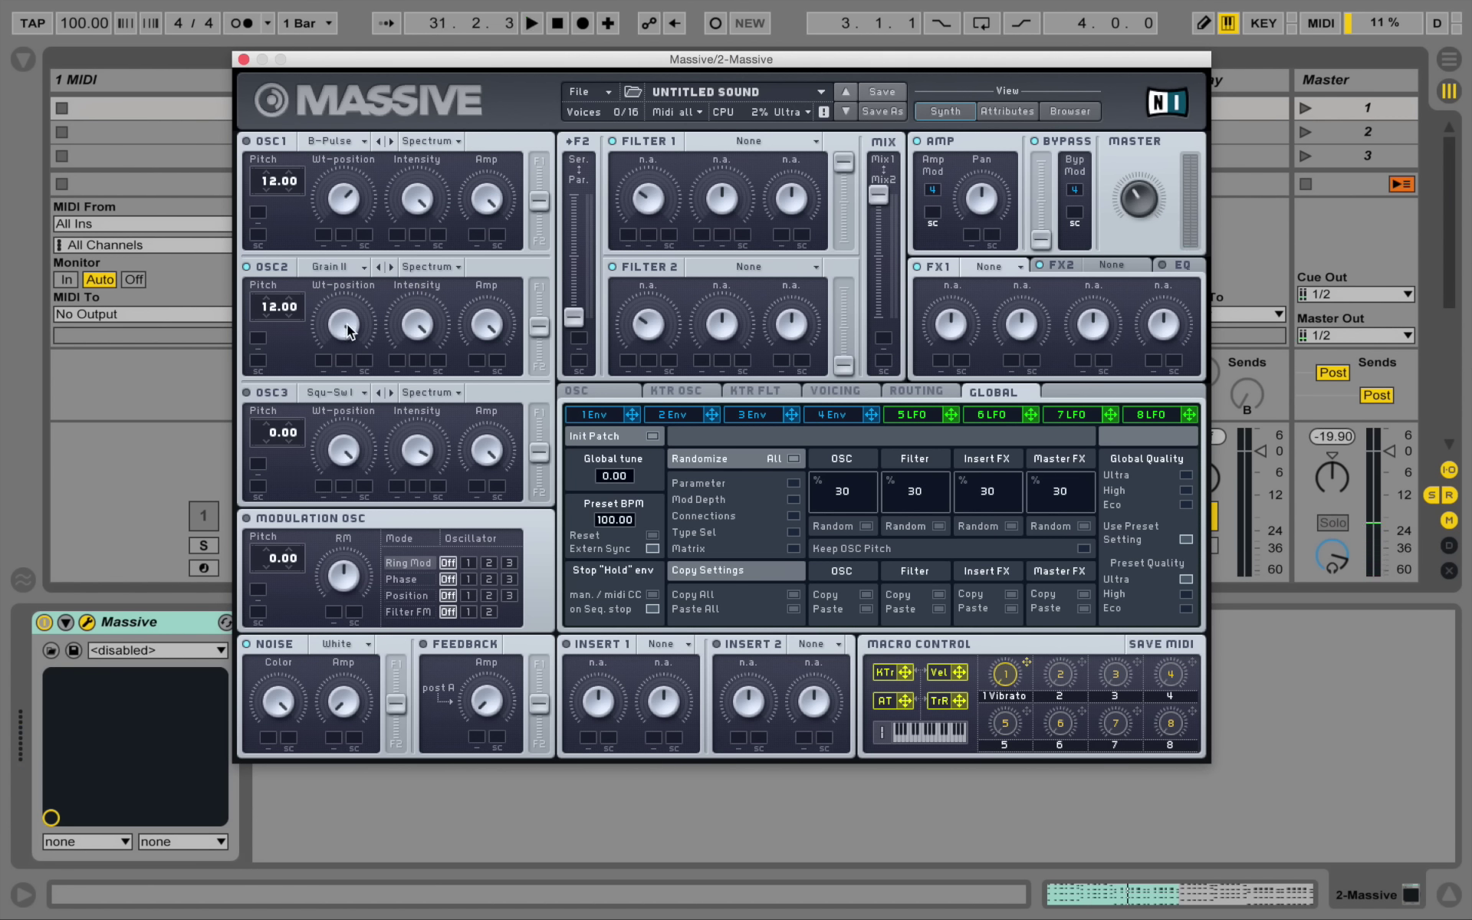
{"action": "key", "text": "space"}
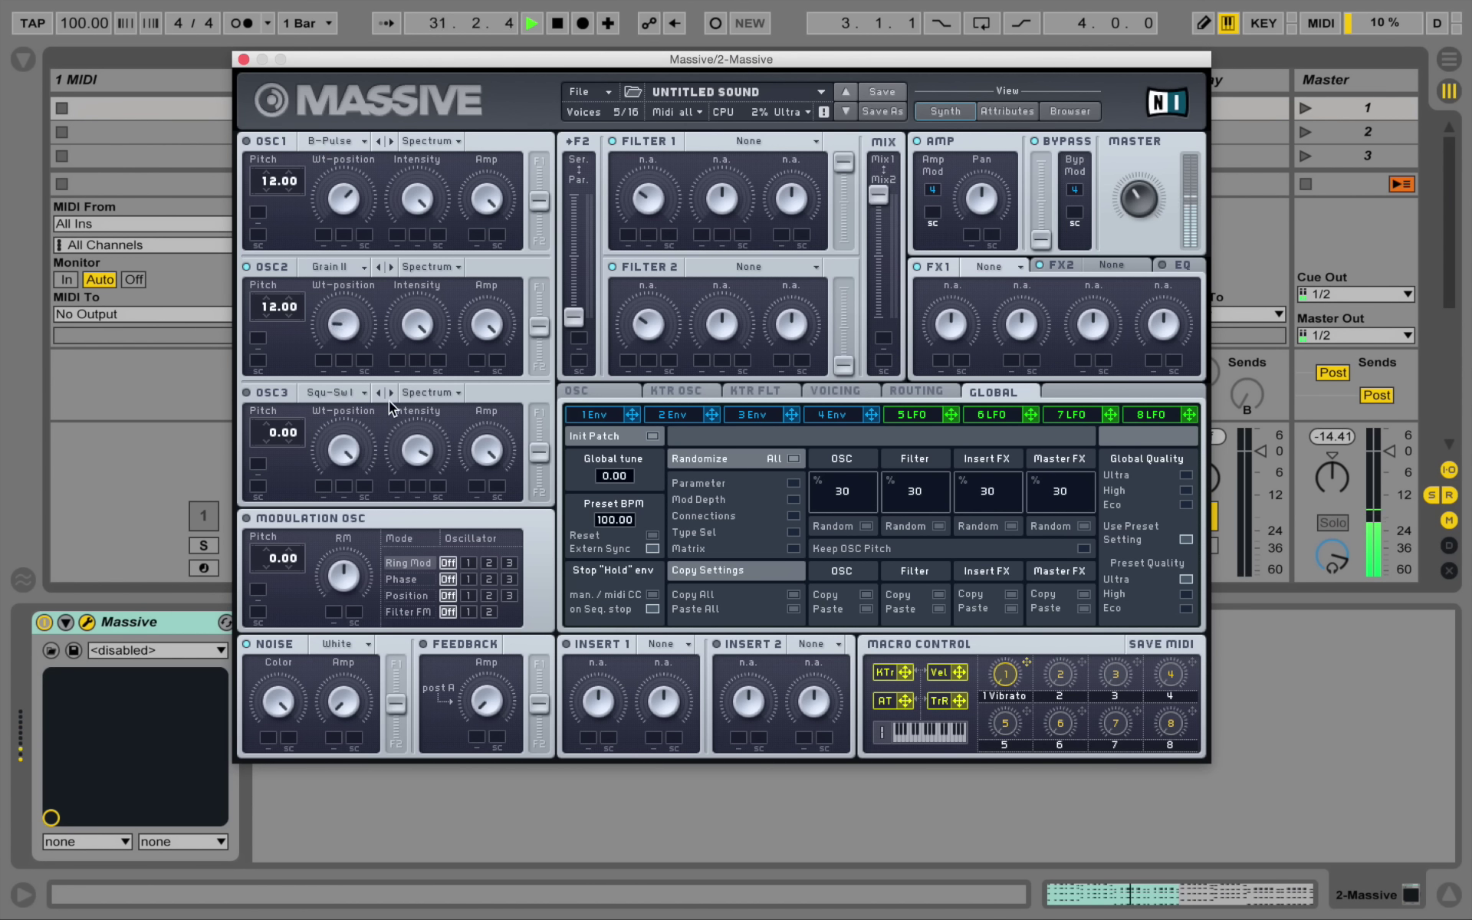
{"action": "key", "text": "space"}
Set oscillator 2 to Formant mode with intensity at halfway, auditioning the change
{"action": "left_click", "coordinate": [457, 265]}
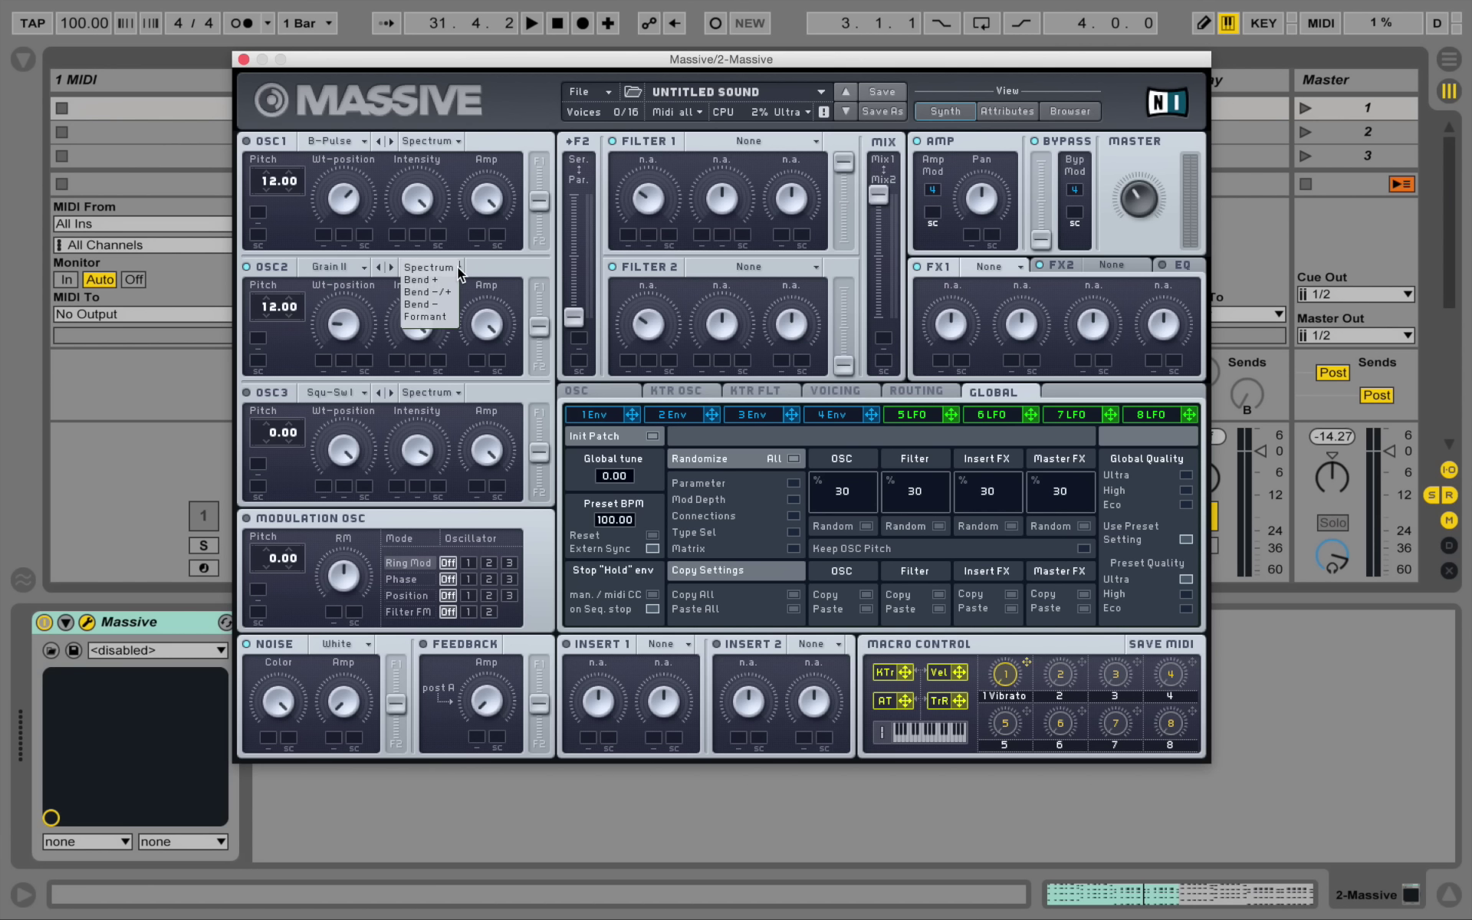
{"action": "left_click", "coordinate": [440, 319]}
{"action": "key", "text": "space"}
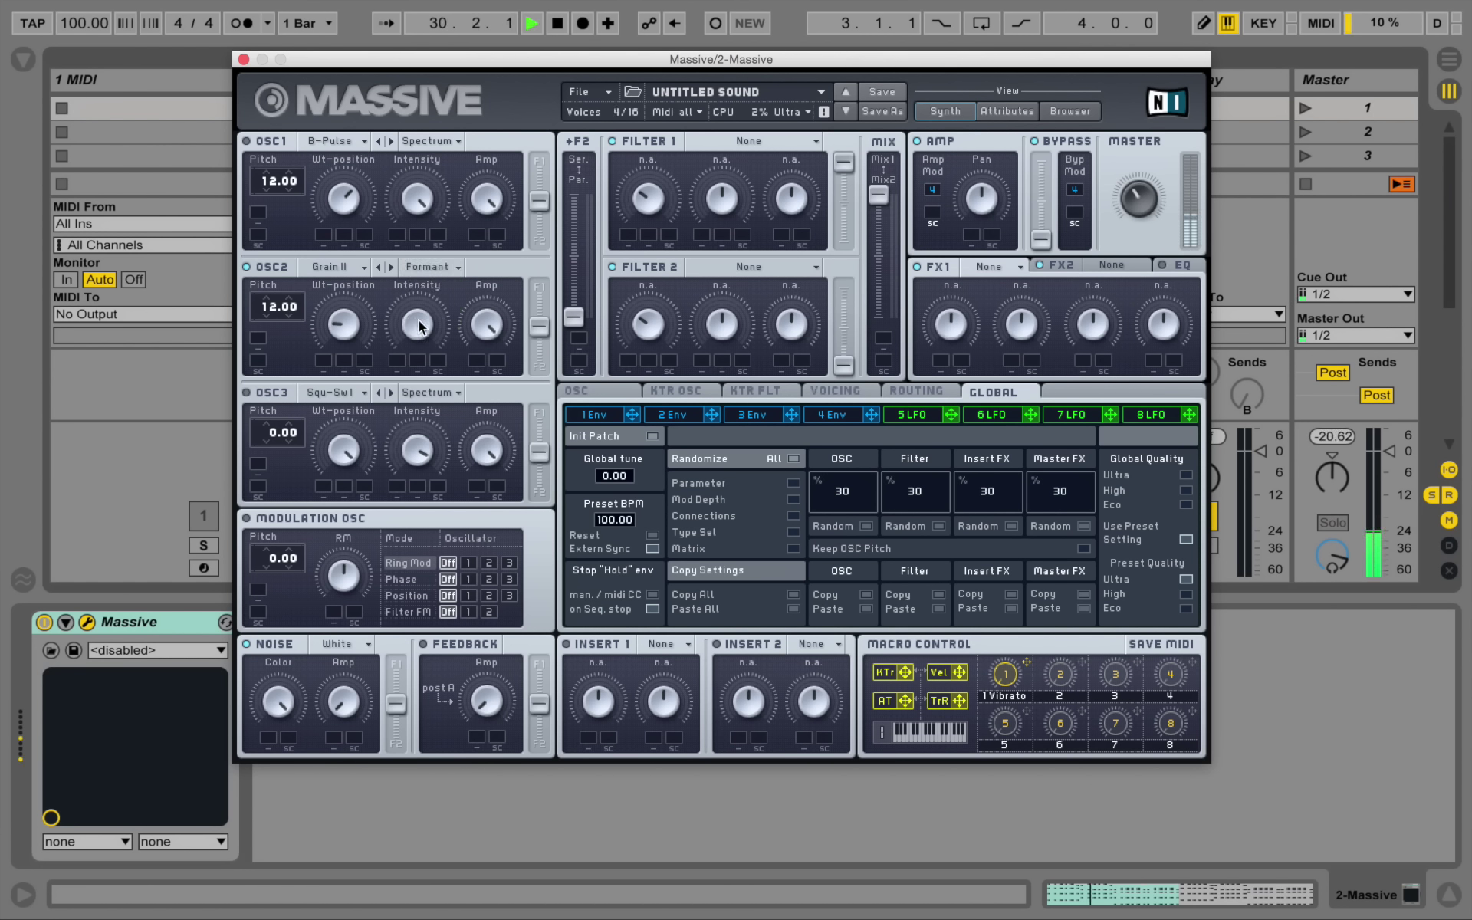
{"action": "key", "text": "space"}
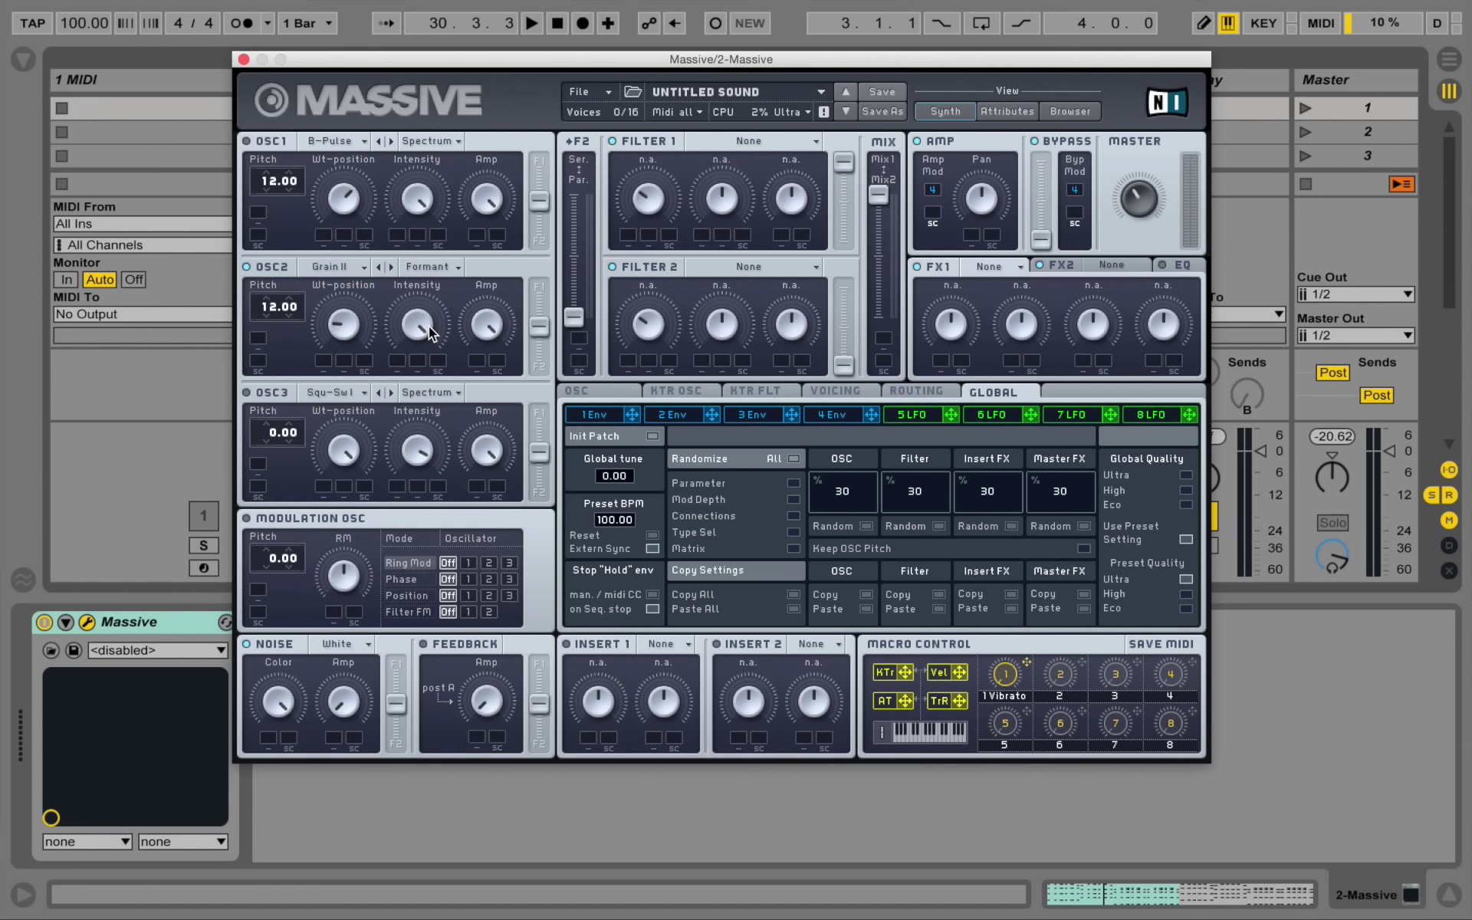
{"action": "key", "text": "space"}
{"action": "left_click_drag", "start_coordinate": [423, 321], "coordinate": [420, 450]}
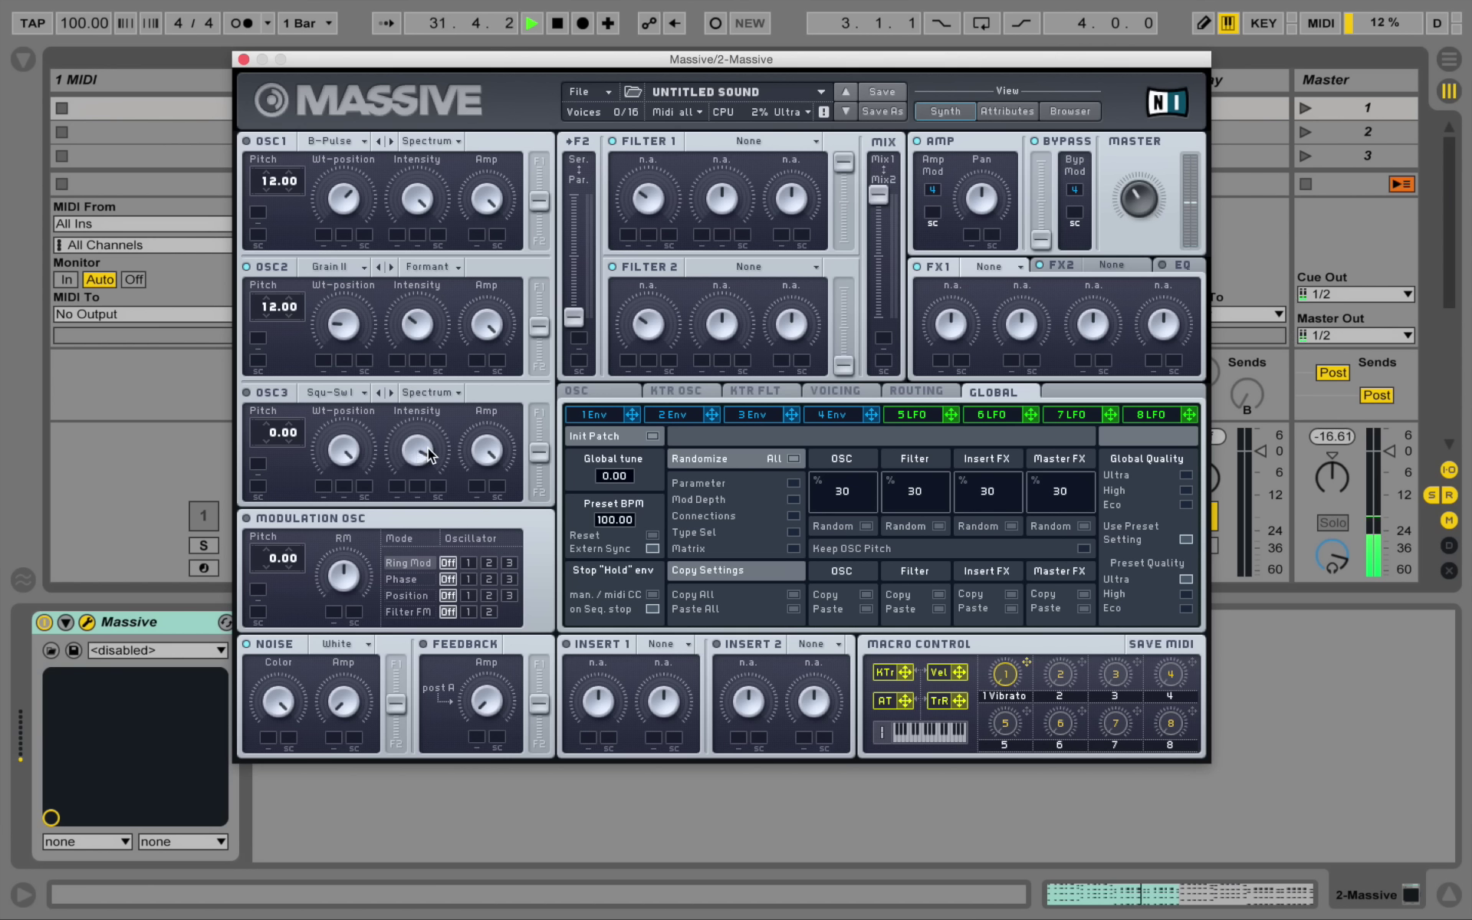
{"action": "key", "text": "space"}
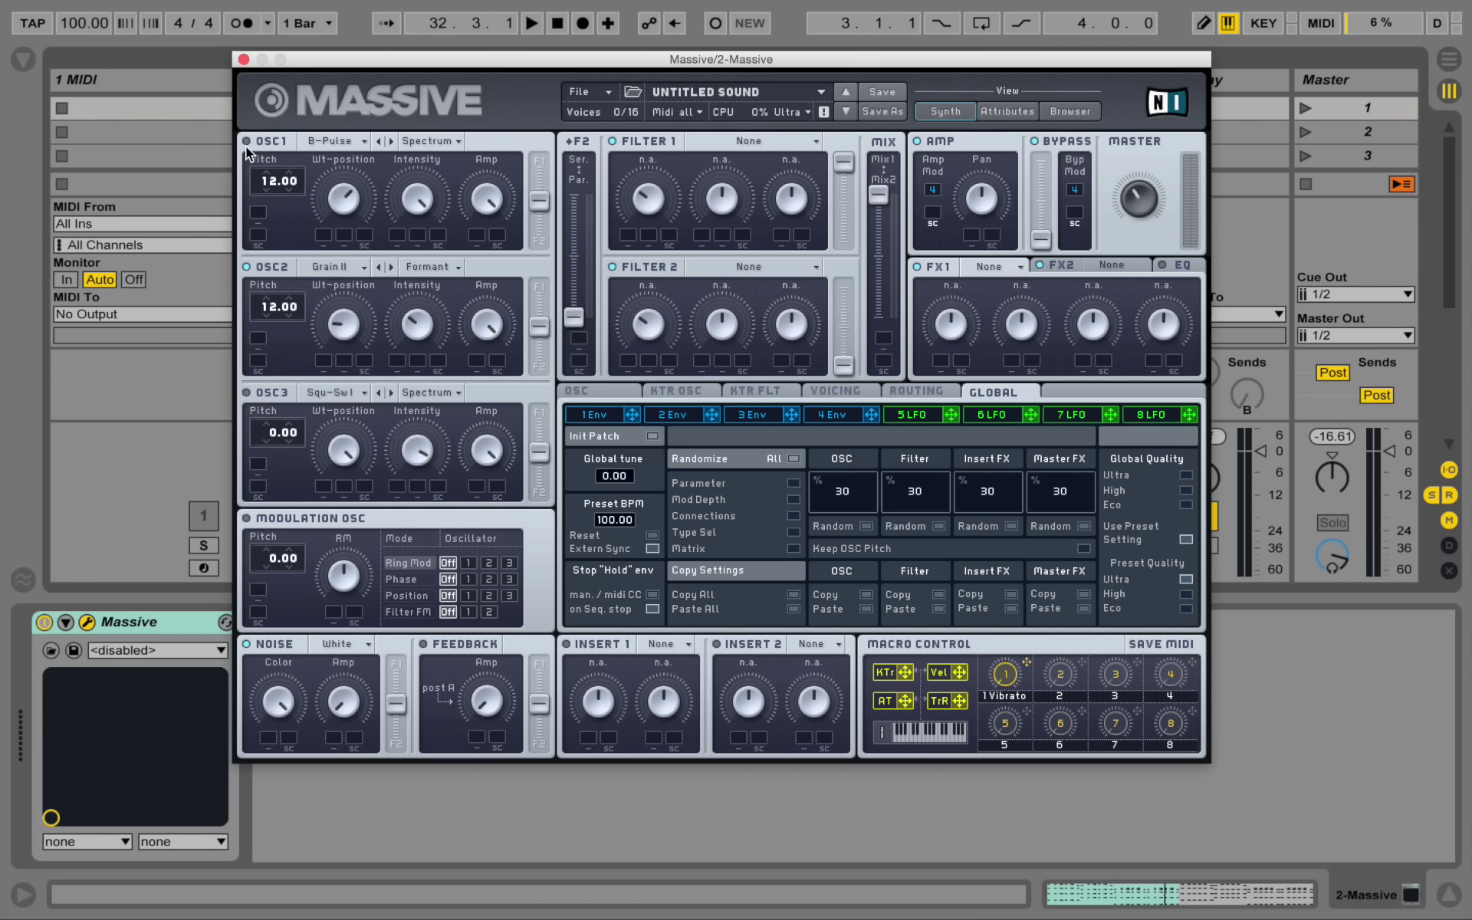
{"action": "key", "text": "space"}
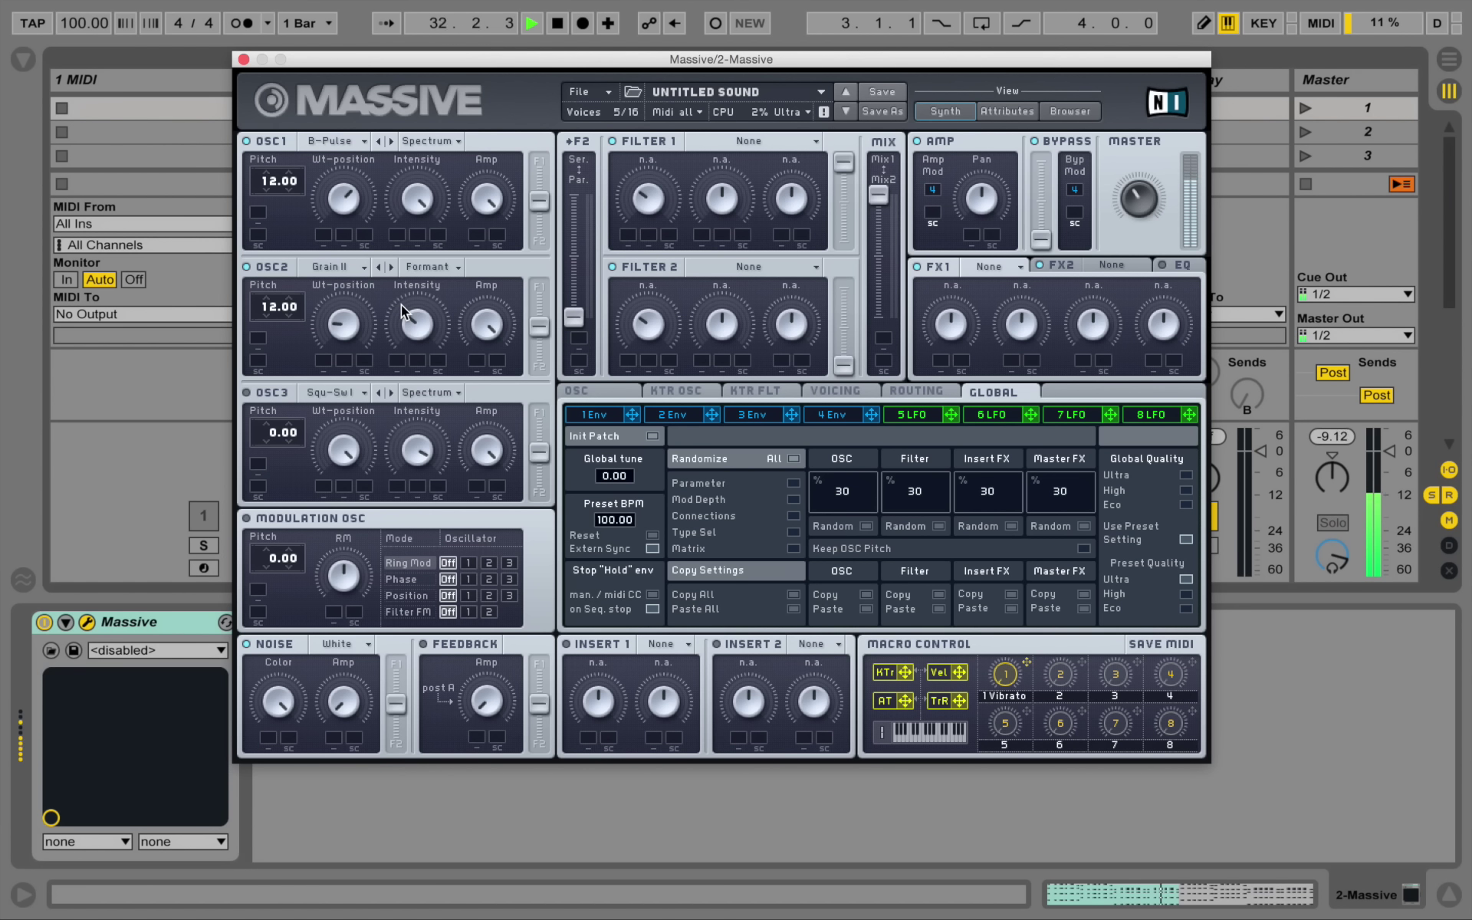
{"action": "key", "text": "space"}
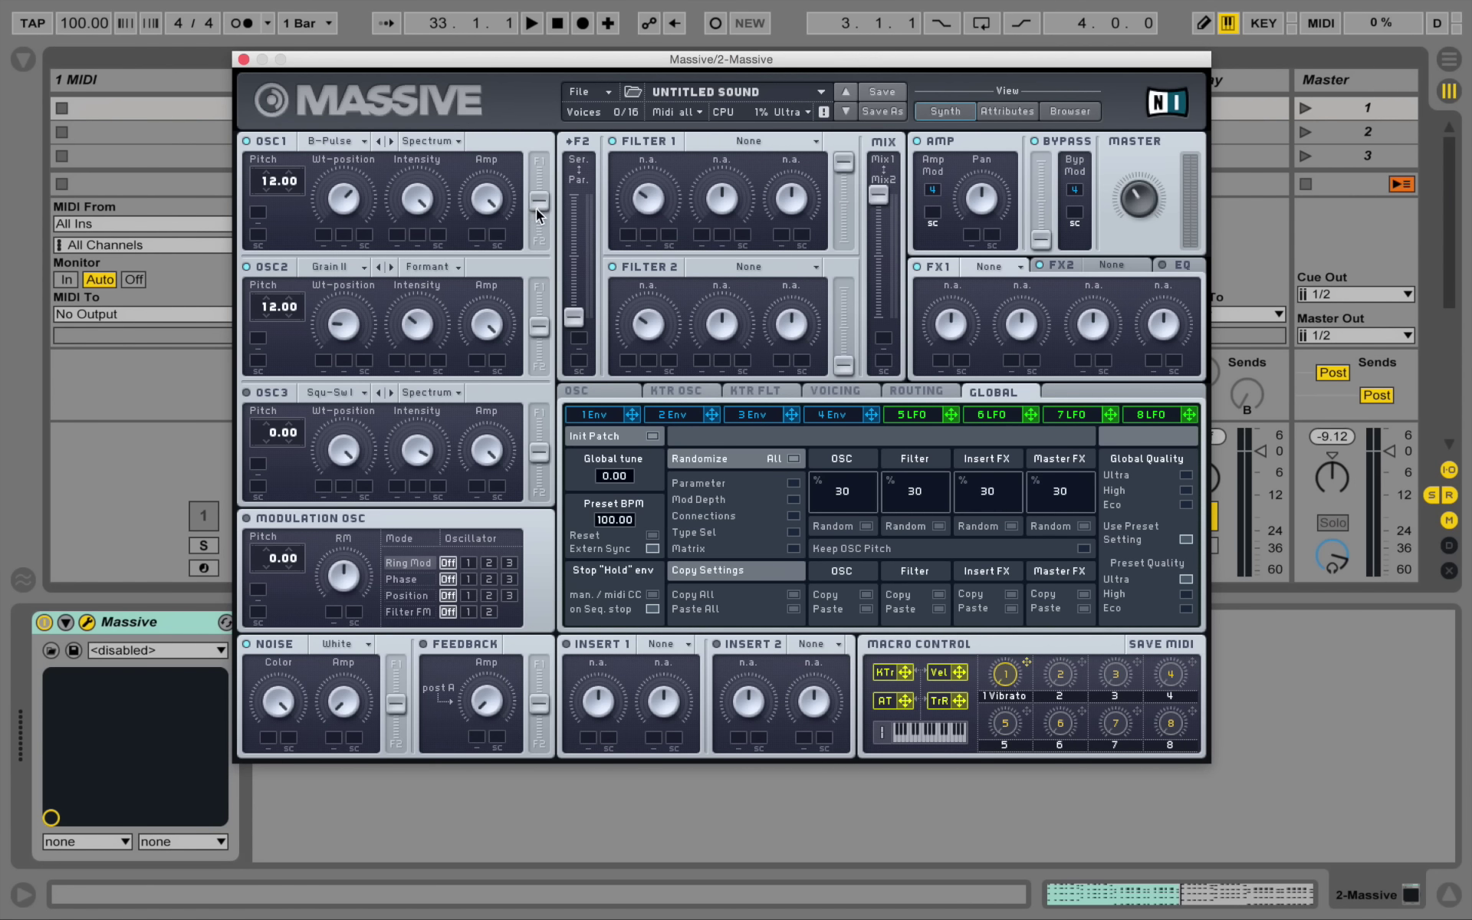
Route oscillator 1 fully into Filter 1 and make Filter 1 a Lowpass 4
{"action": "left_click_drag", "start_coordinate": [539, 201], "coordinate": [539, 159]}
{"action": "left_click", "coordinate": [750, 145]}
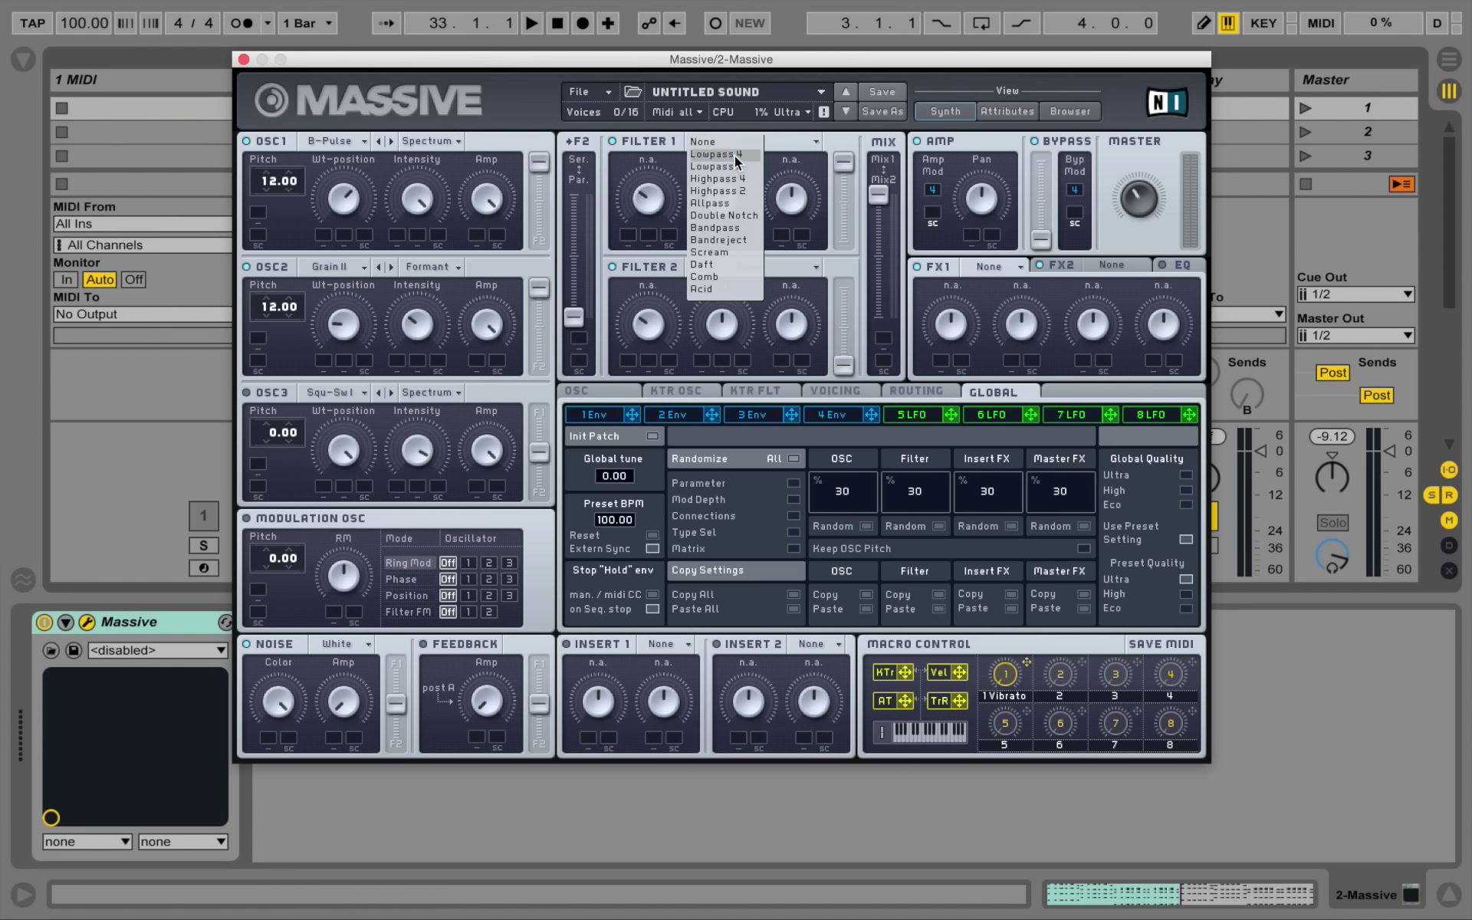
{"action": "left_click", "coordinate": [746, 153]}
{"action": "key", "text": "space"}
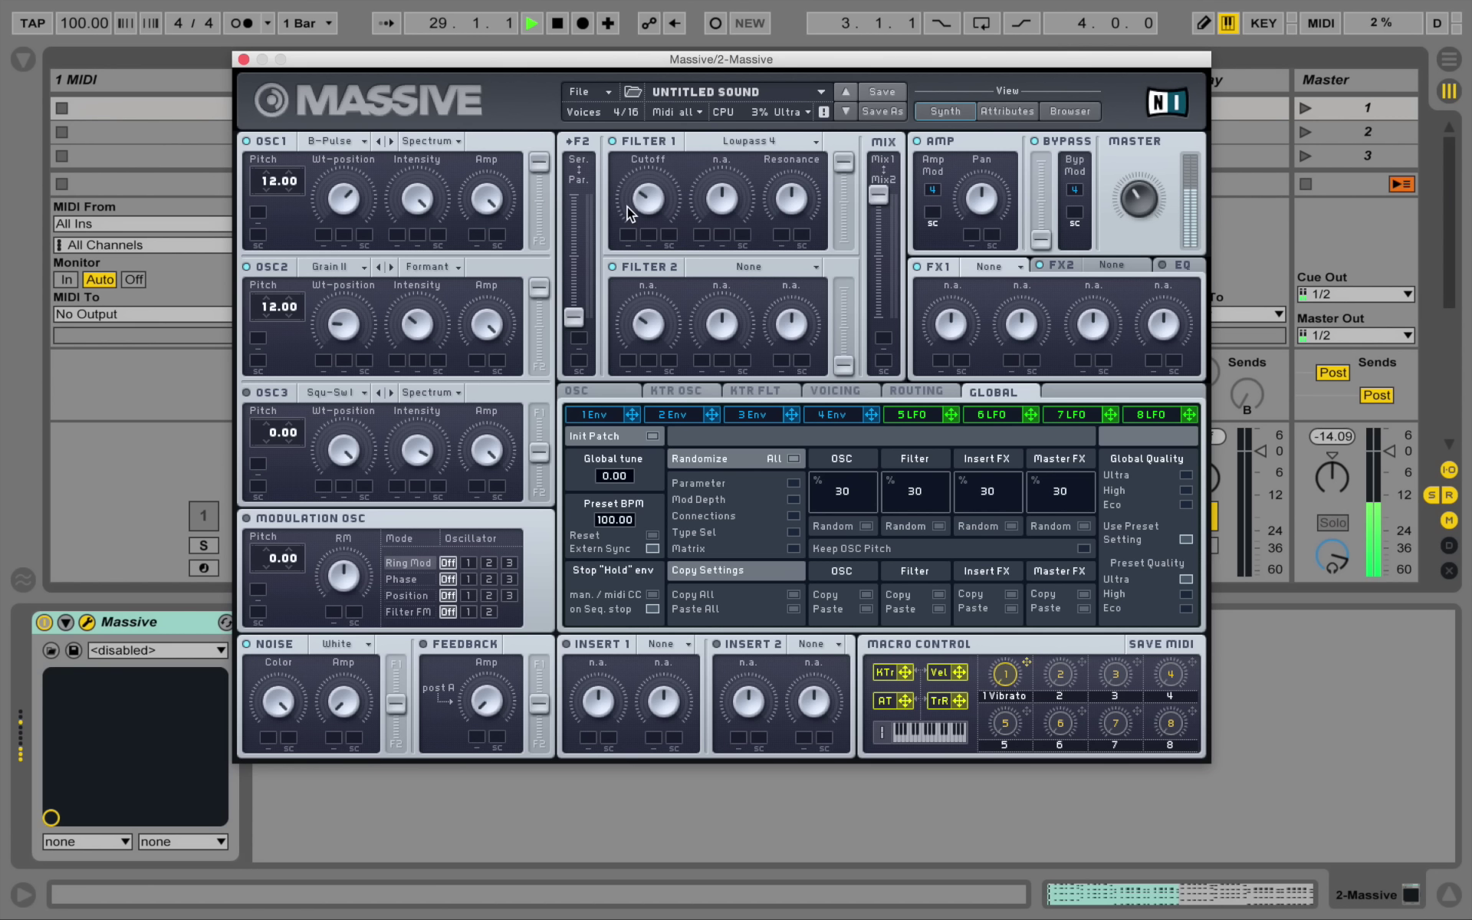
Tune Filter 1's cutoff and turn its resonance down while auditioning playback
{"action": "left_click_drag", "start_coordinate": [649, 196], "coordinate": [664, 158]}
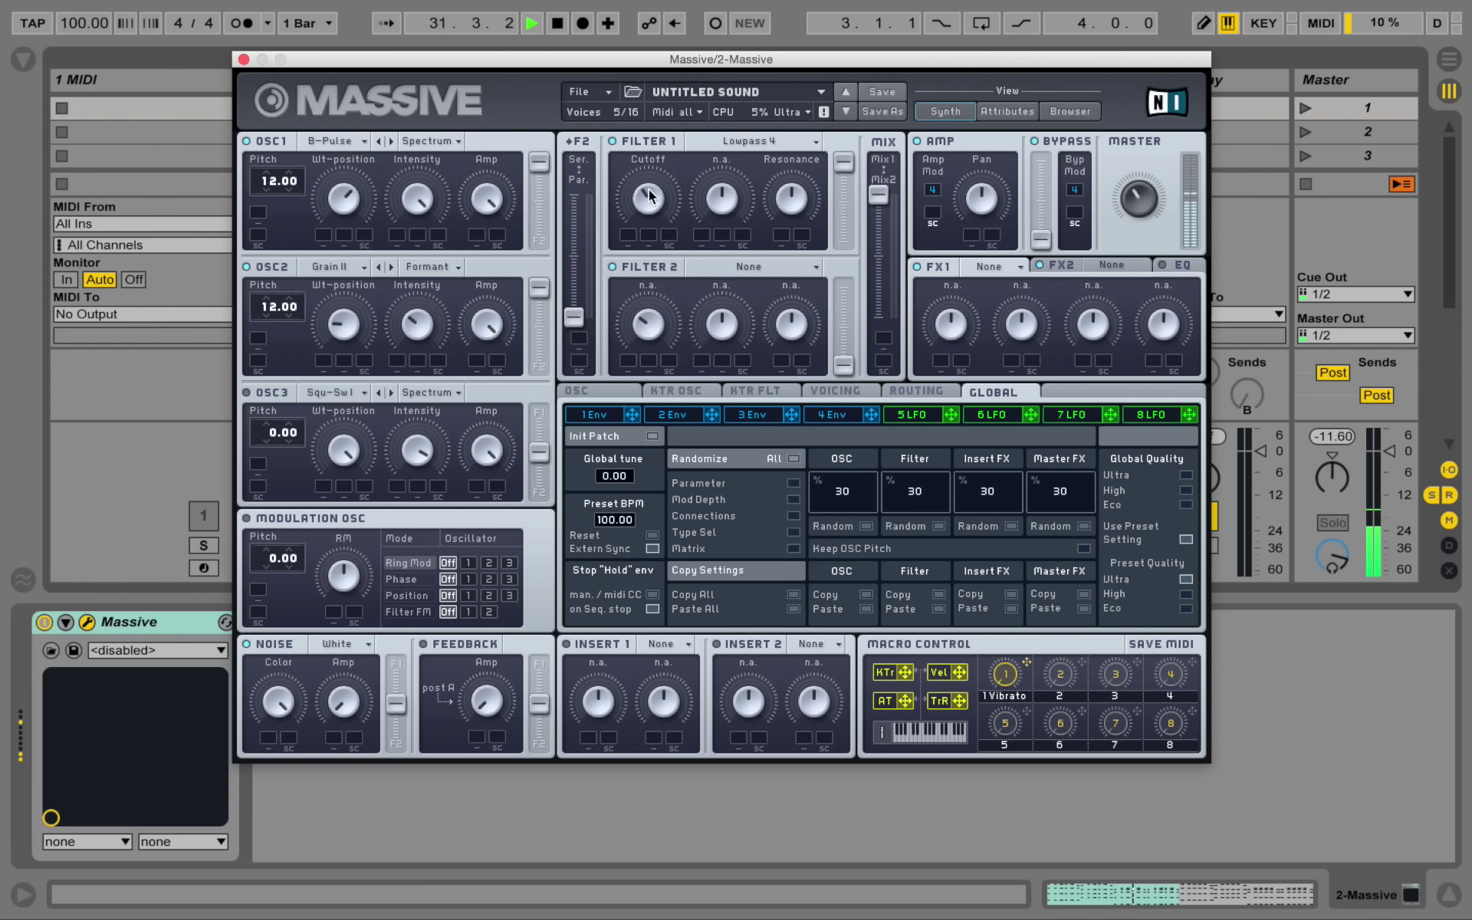
{"action": "key", "text": "space"}
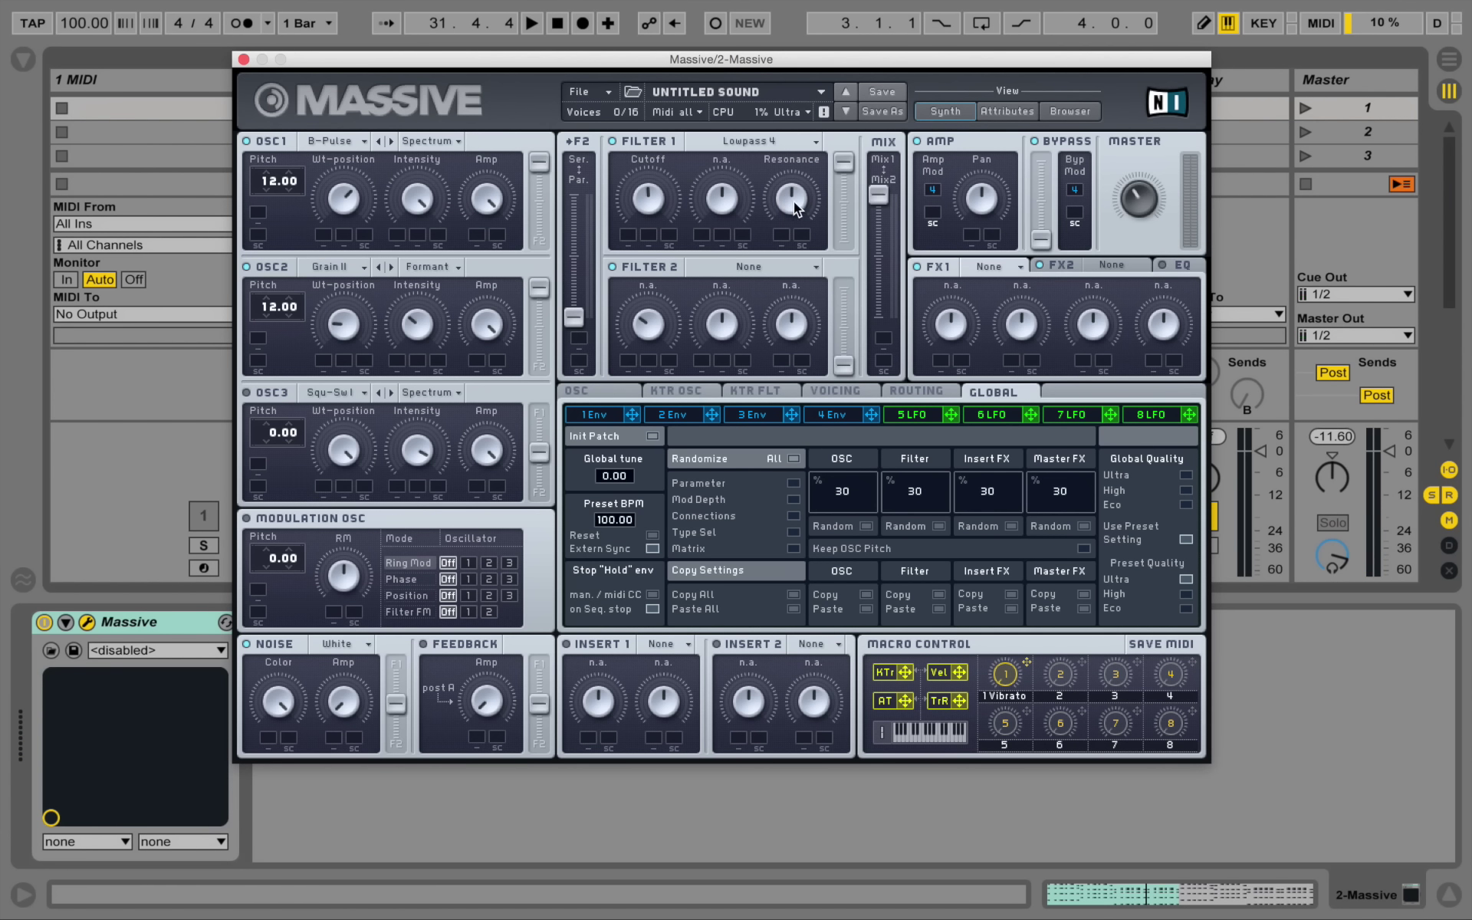
{"action": "left_click_drag", "start_coordinate": [797, 195], "coordinate": [781, 274]}
{"action": "key", "text": "space"}
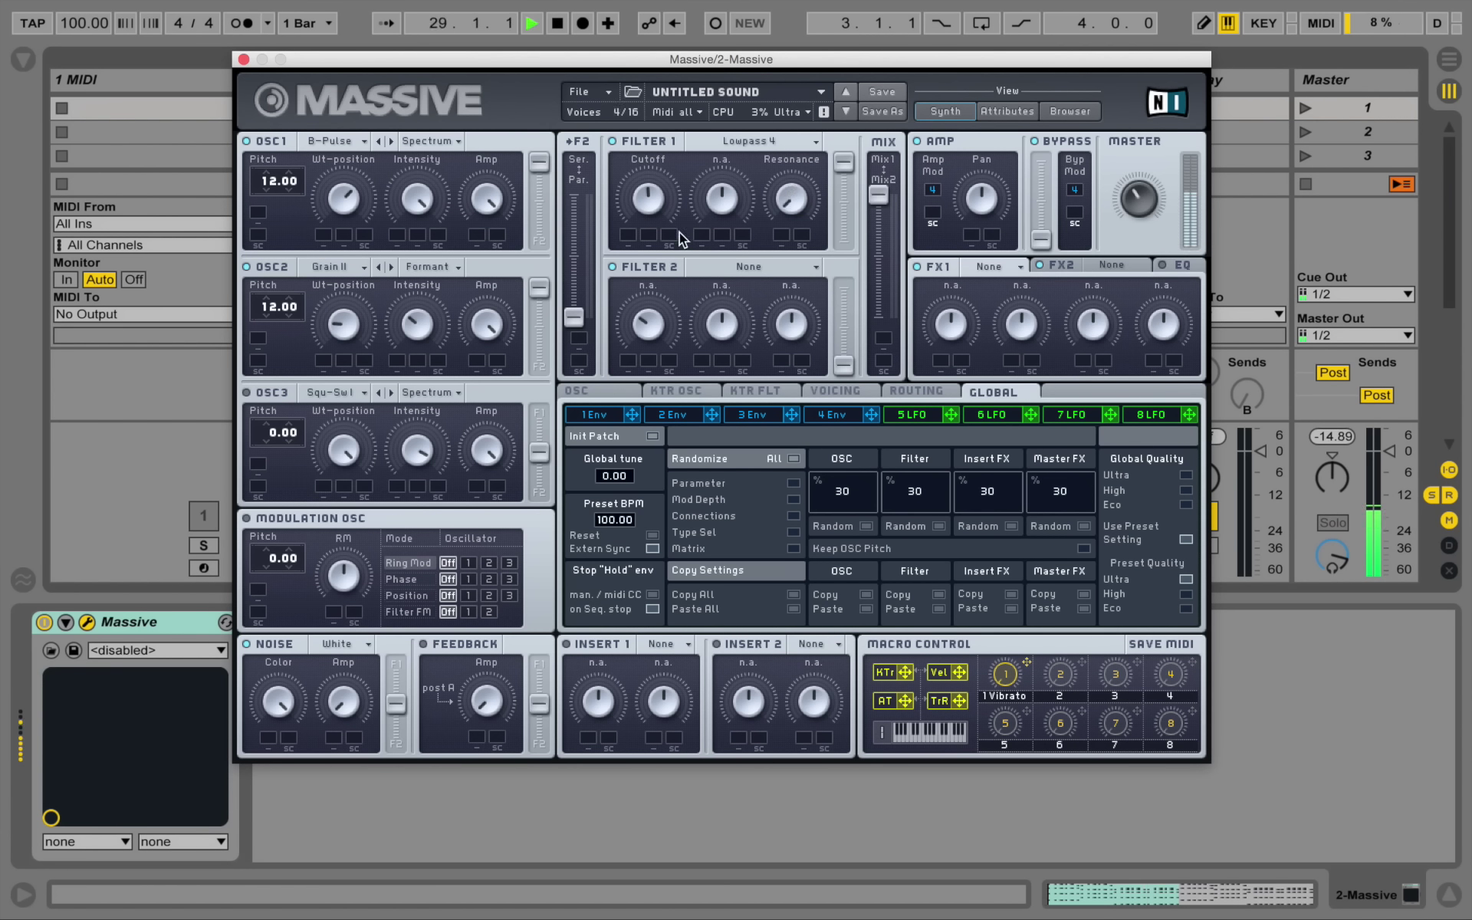
{"action": "left_click_drag", "start_coordinate": [648, 198], "coordinate": [685, 229]}
{"action": "key", "text": "space"}
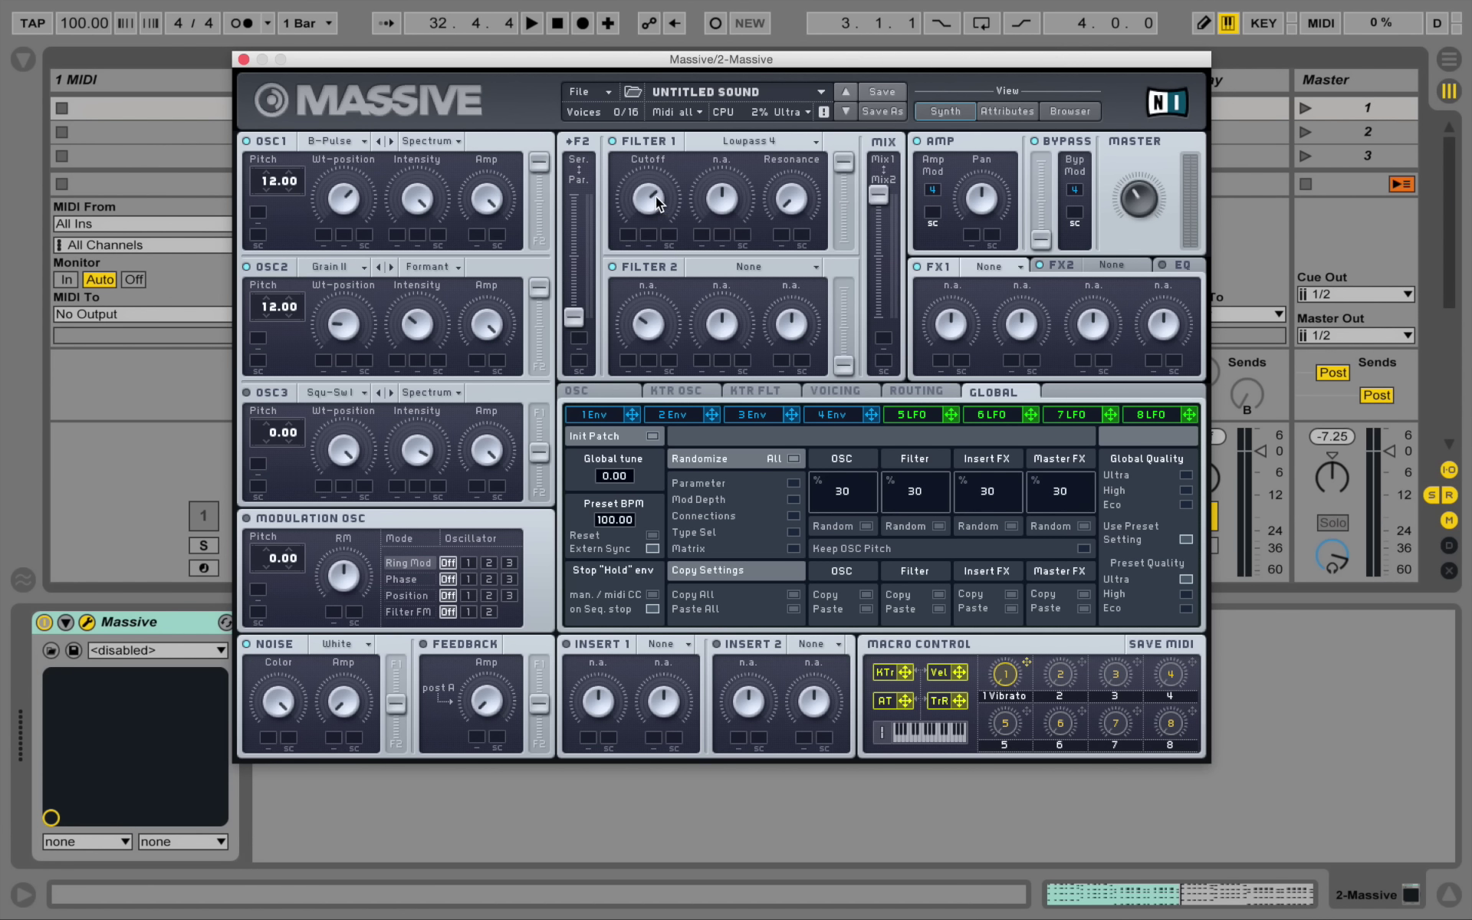
{"action": "key", "text": "space"}
{"action": "left_click_drag", "start_coordinate": [655, 198], "coordinate": [688, 289]}
{"action": "key", "text": "space"}
Assign envelope 2 to Filter 1's cutoff and drag its modulation depth up wide
{"action": "left_click", "coordinate": [683, 416]}
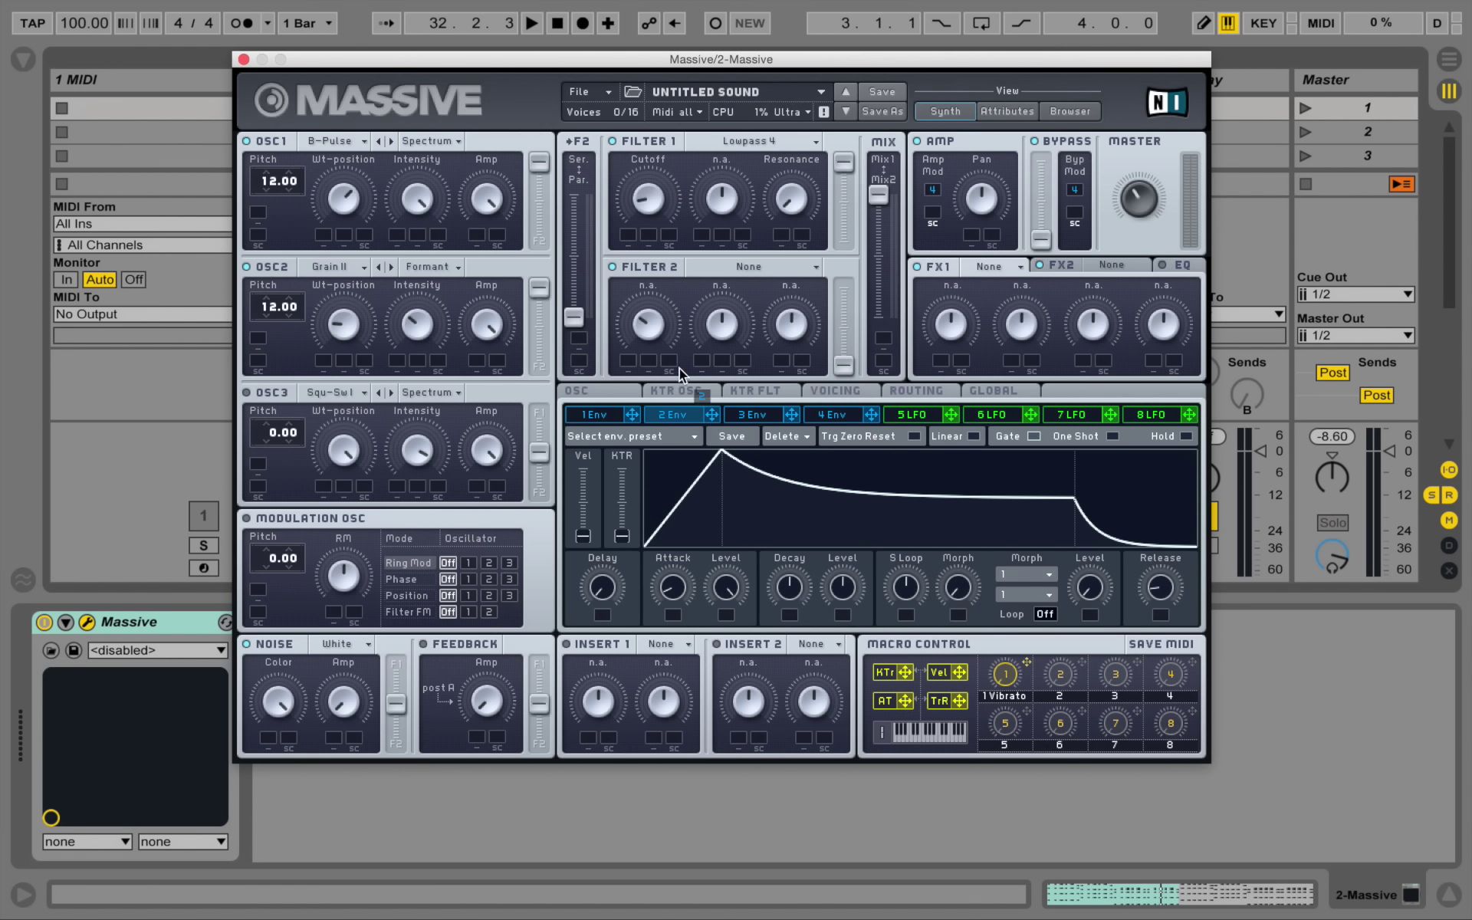
{"action": "left_click_drag", "start_coordinate": [630, 254], "coordinate": [626, 237]}
{"action": "left_click_drag", "start_coordinate": [707, 224], "coordinate": [723, 158]}
Lower envelope 2's decay level, auditioning the sweep before and after
{"action": "key", "text": "space"}
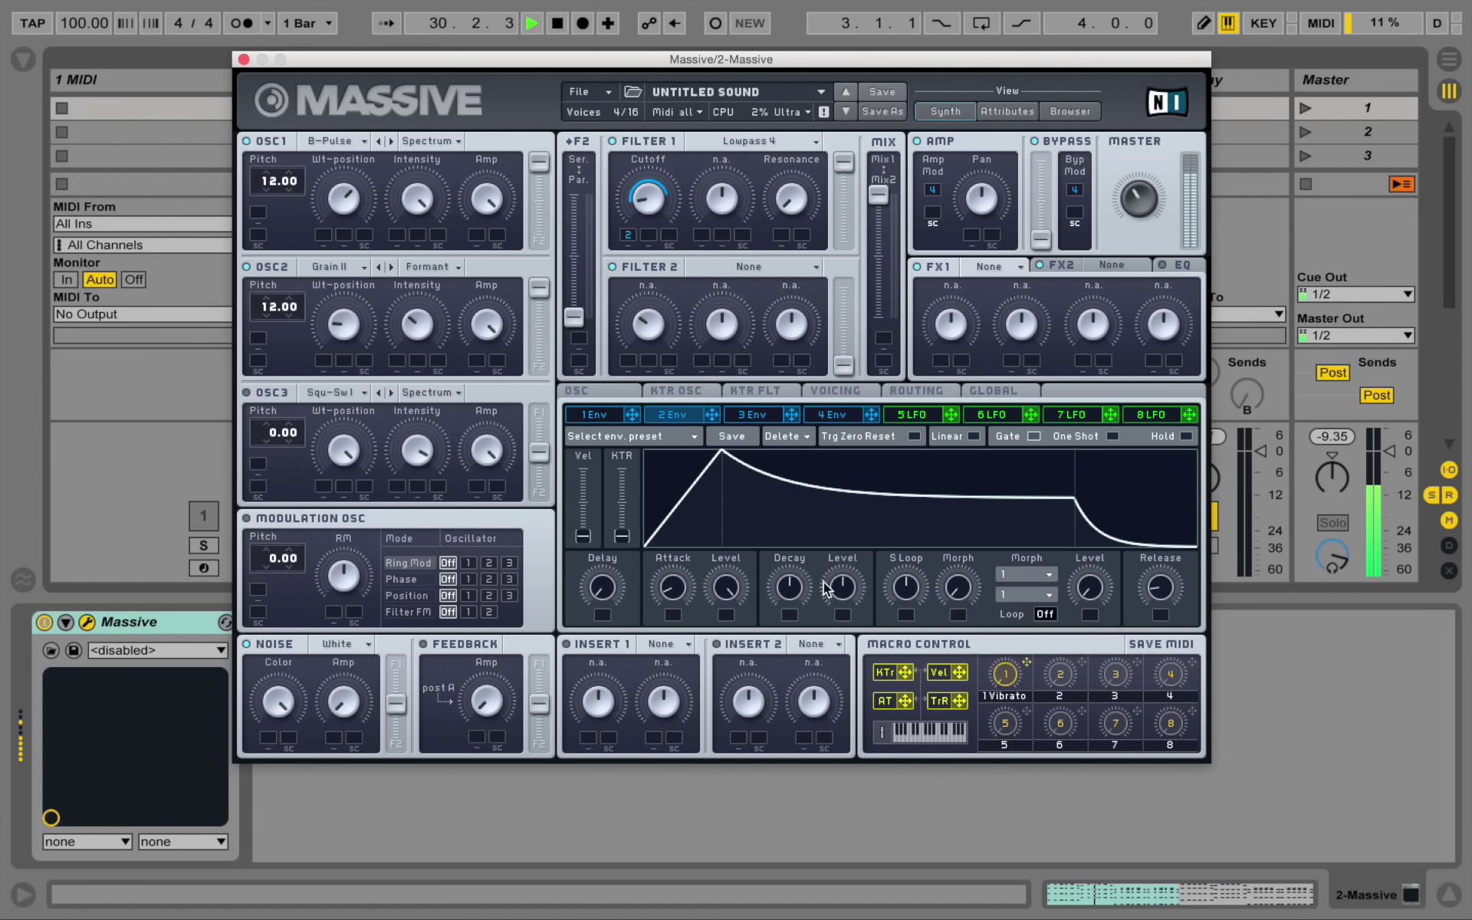
{"action": "key", "text": "space"}
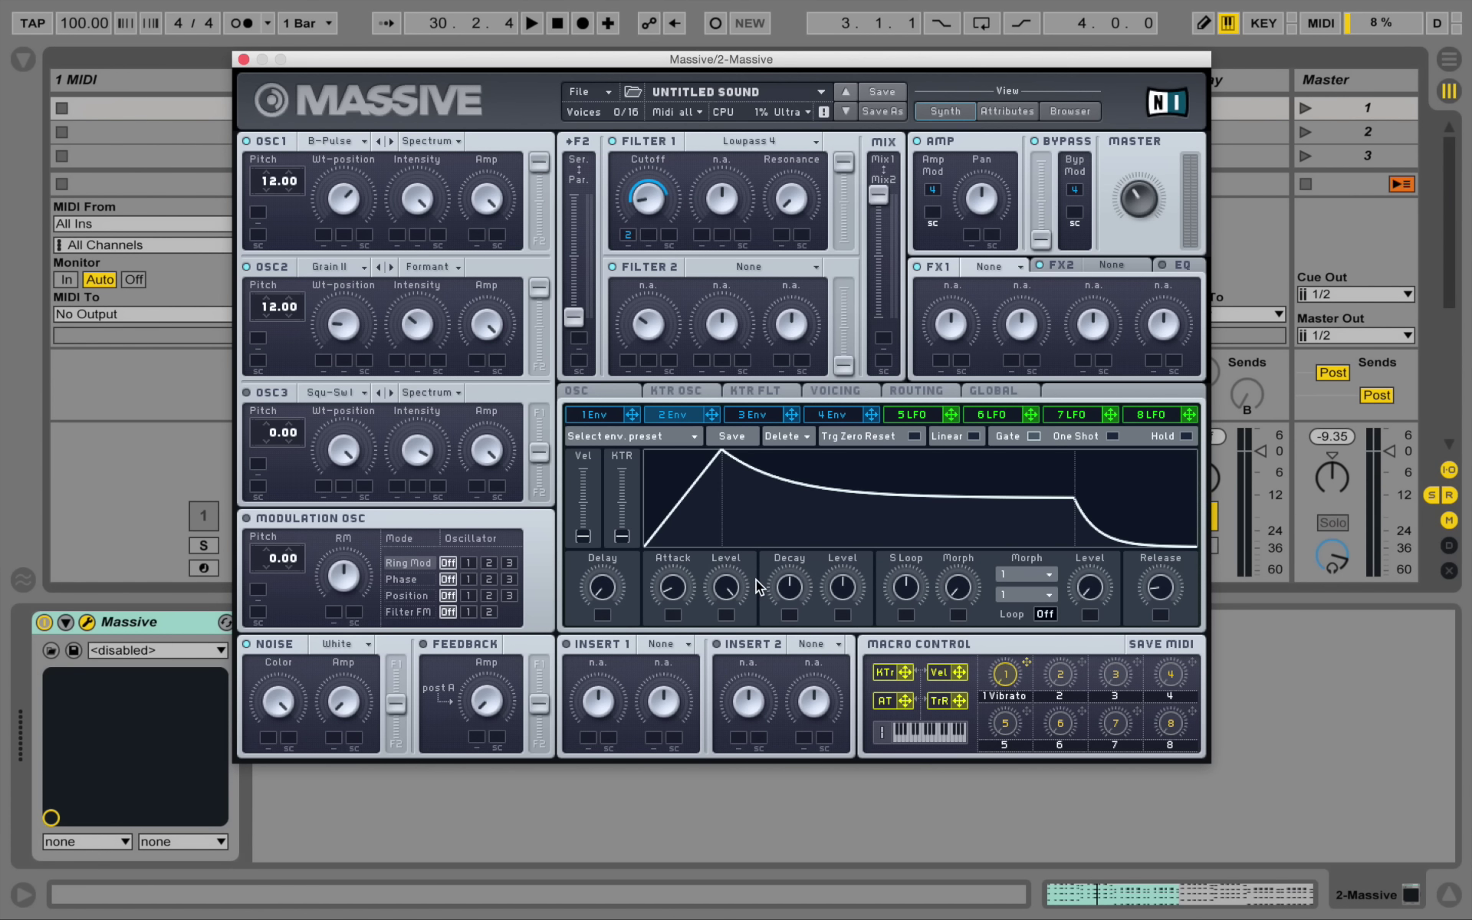
{"action": "left_click_drag", "start_coordinate": [855, 583], "coordinate": [851, 615]}
{"action": "key", "text": "space"}
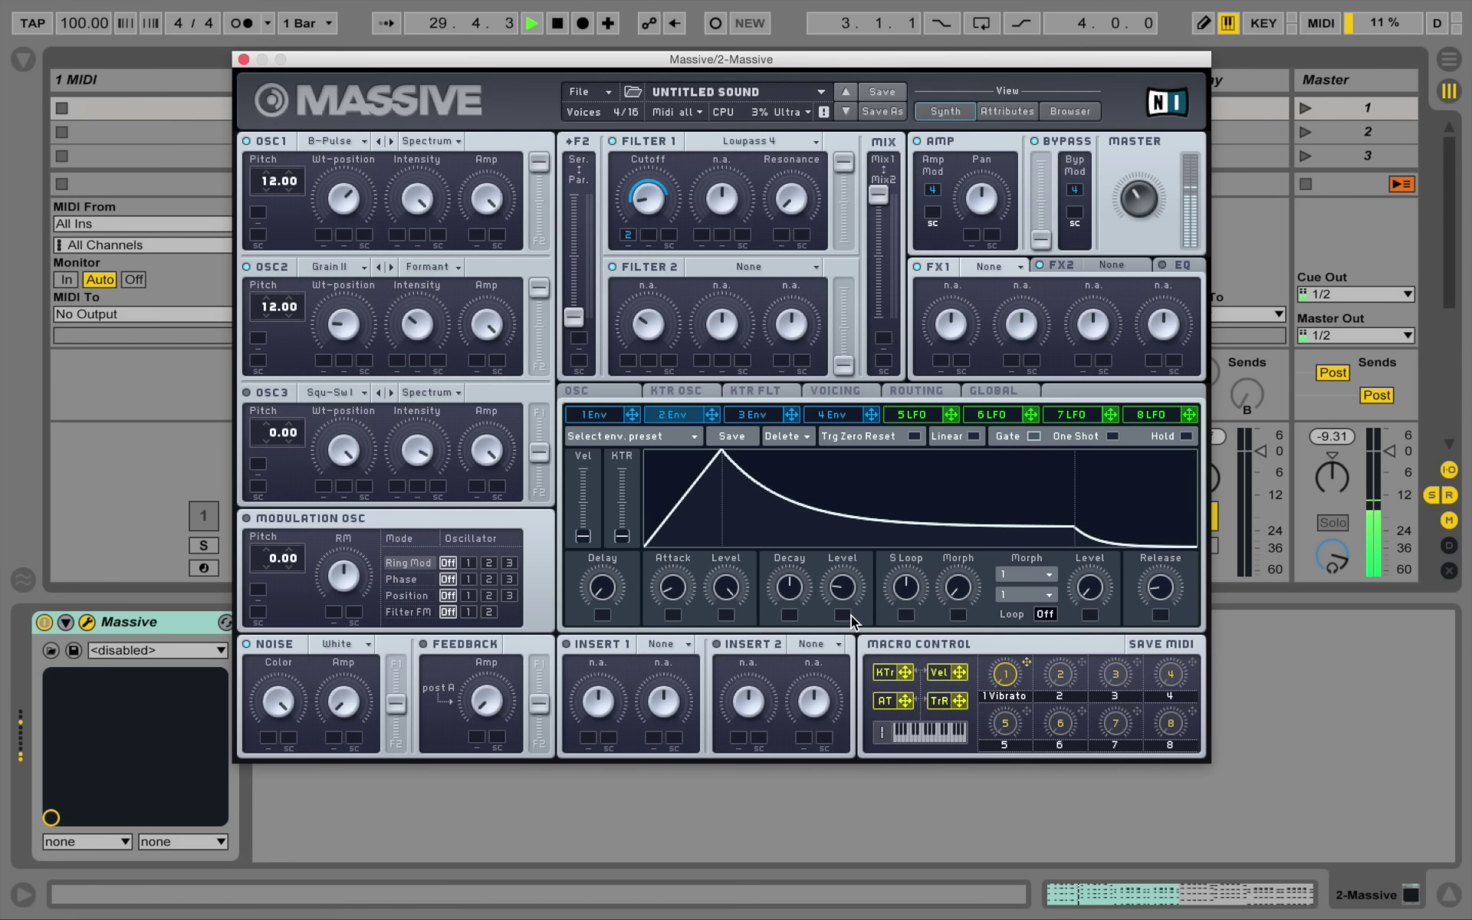
{"action": "key", "text": "space"}
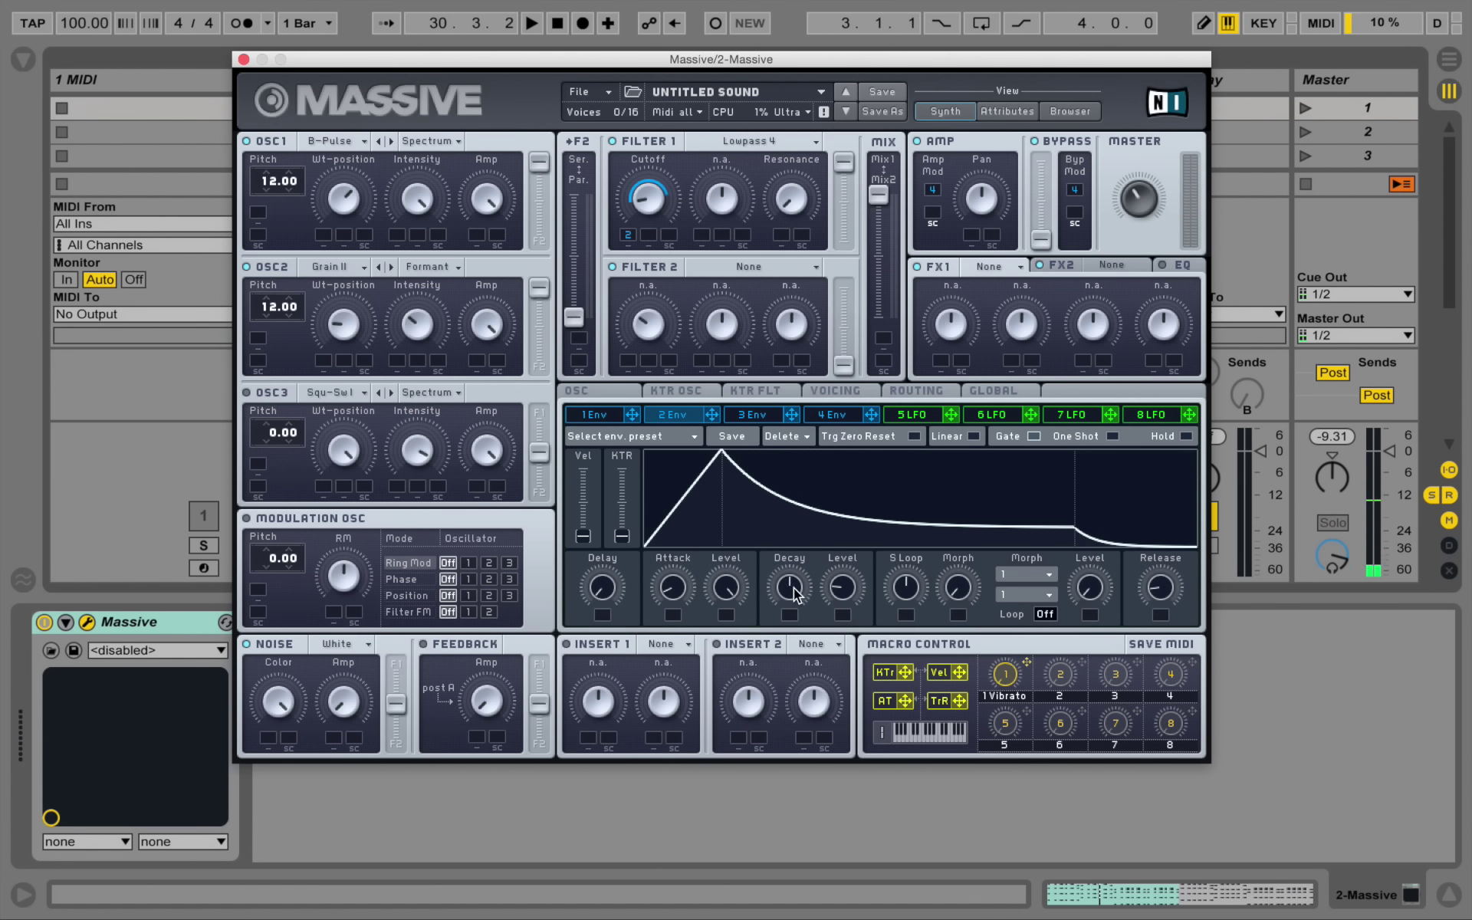
Shorten envelope 2's decay, lengthen its attack slightly, and lengthen its release
{"action": "key", "text": "space"}
{"action": "left_click_drag", "start_coordinate": [790, 588], "coordinate": [783, 609]}
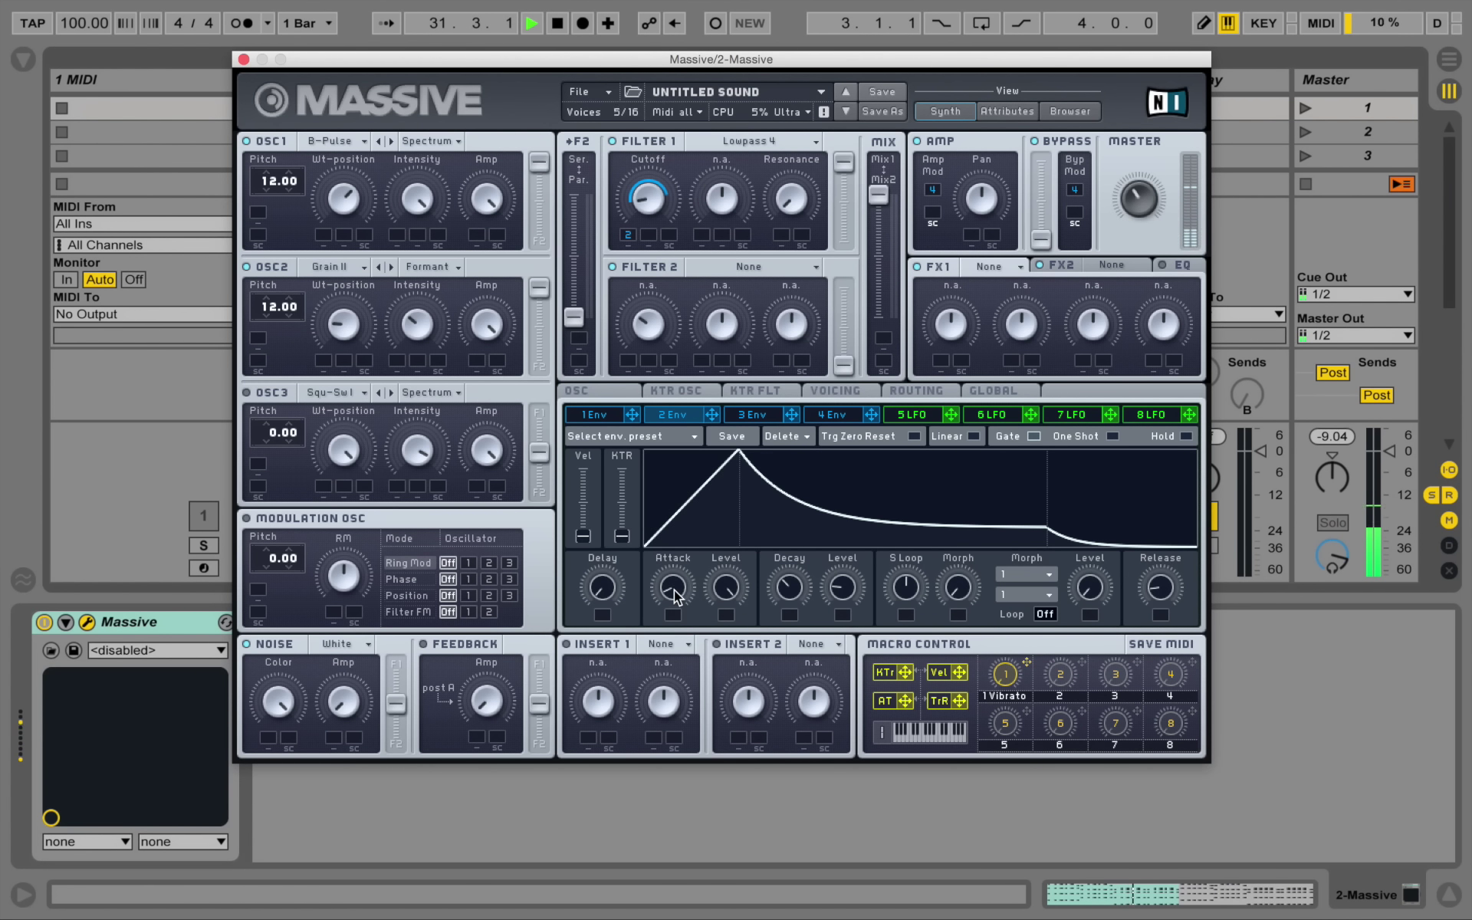
{"action": "key", "text": "space"}
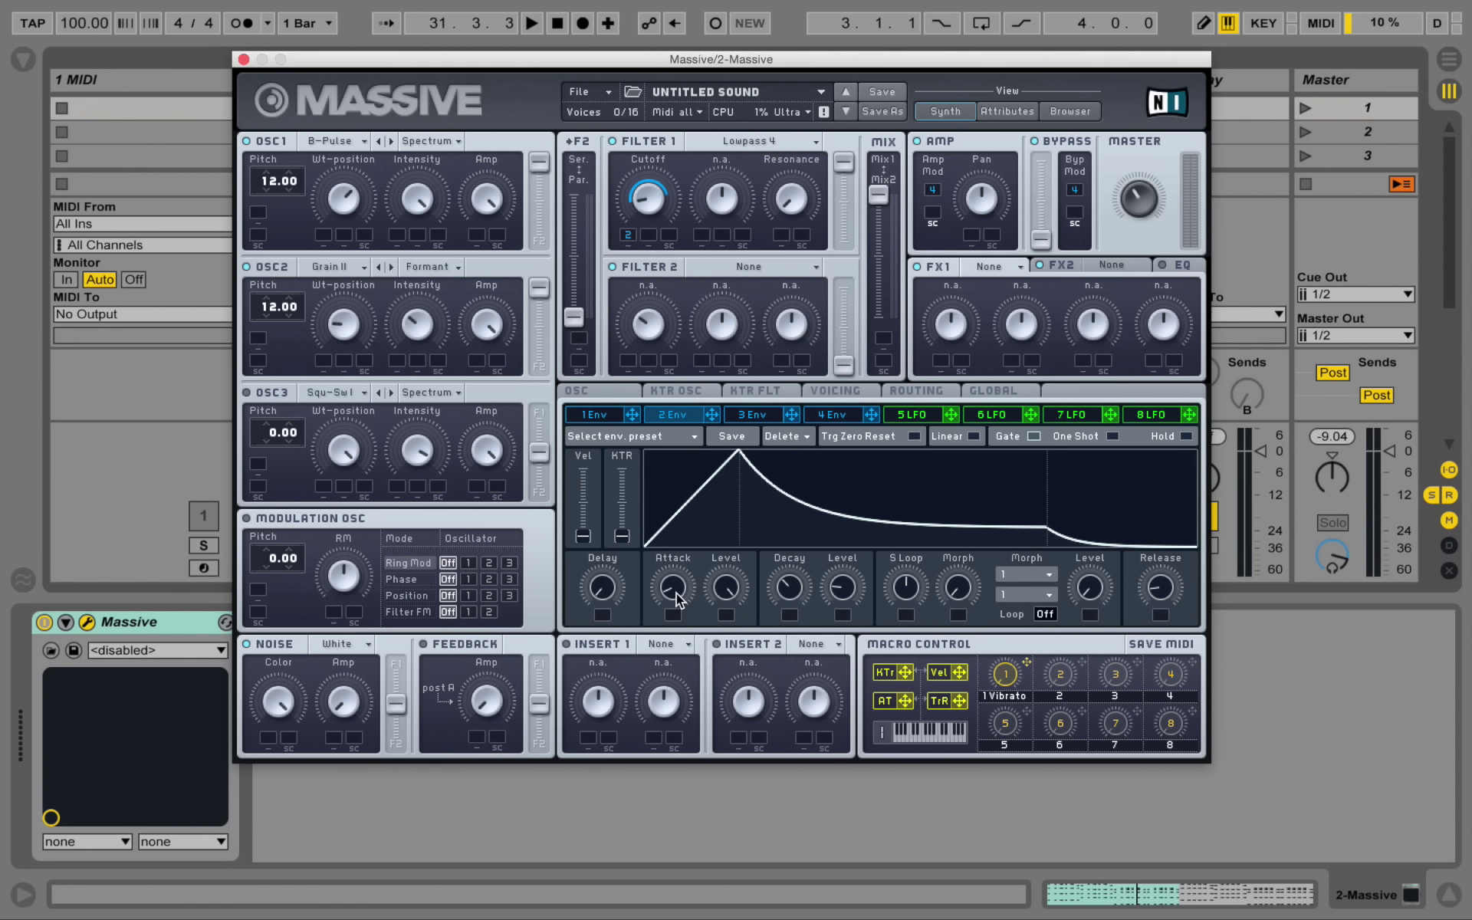
{"action": "key", "text": "space"}
{"action": "left_click_drag", "start_coordinate": [676, 590], "coordinate": [680, 583]}
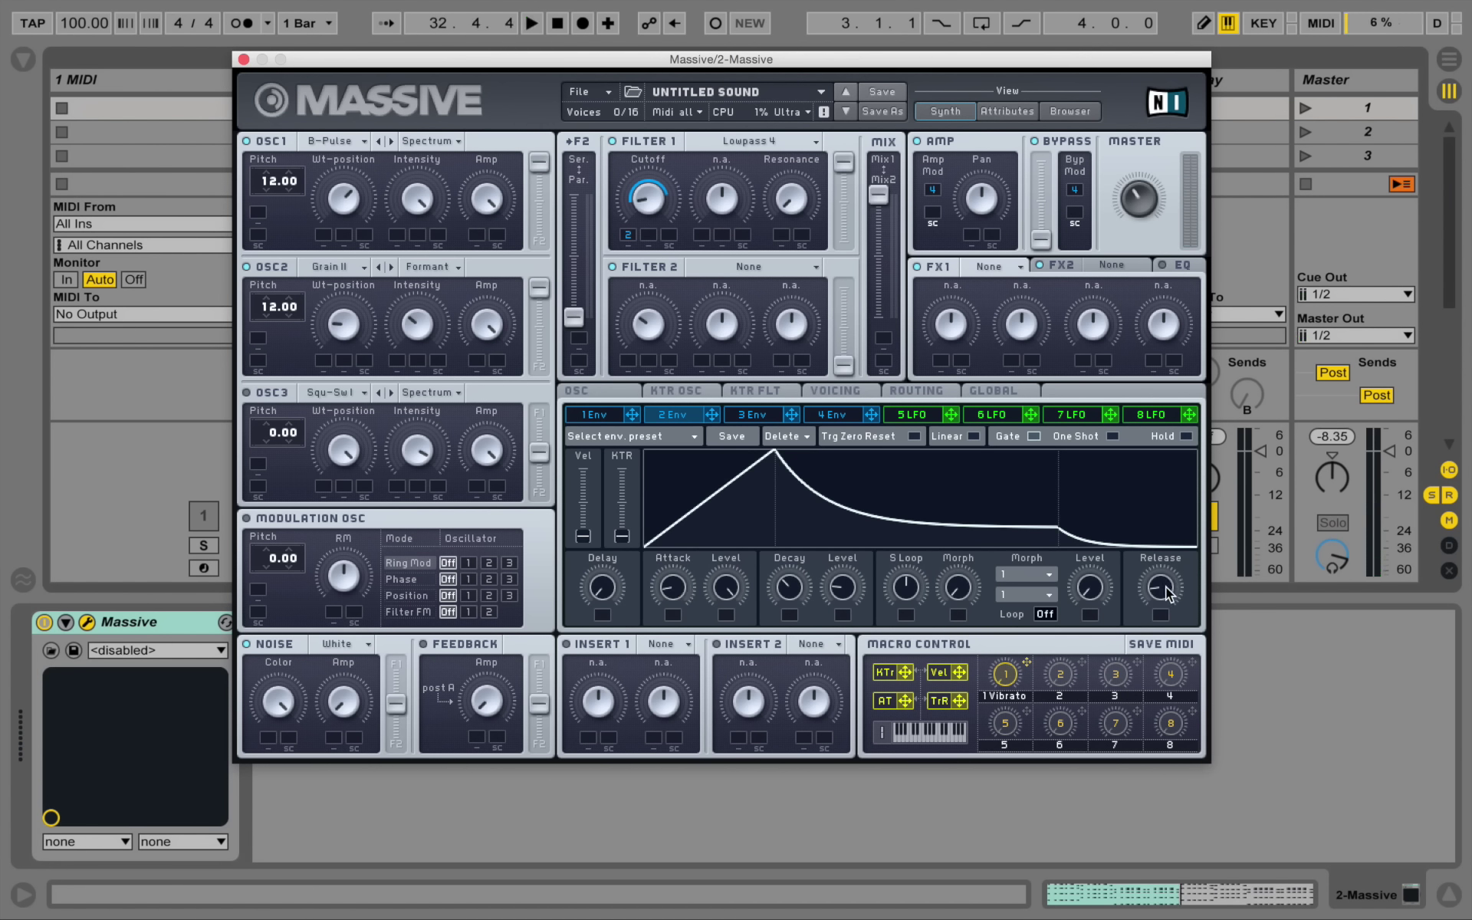
{"action": "mouse_move", "coordinate": [1173, 592]}
{"action": "left_mouse_down"}
{"action": "mouse_move", "coordinate": [1160, 502]}
{"action": "mouse_move", "coordinate": [1173, 579]}
{"action": "left_mouse_up"}
{"action": "key", "text": "space"}
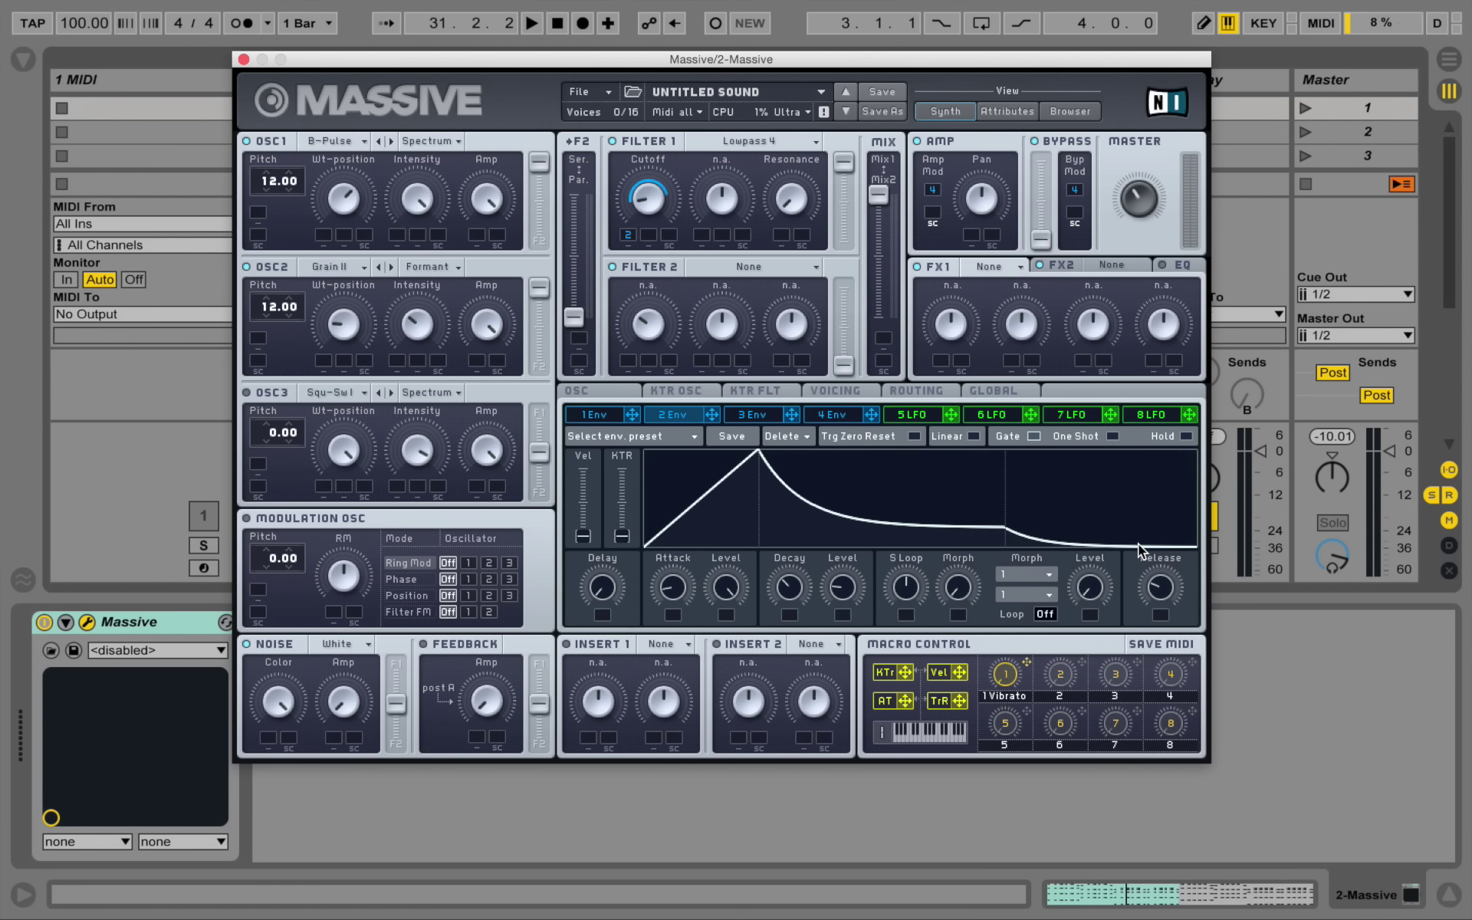
Compare envelopes 4 and 1 with envelope 2, then lengthen envelope 2's release while auditioning
{"action": "left_click", "coordinate": [837, 416]}
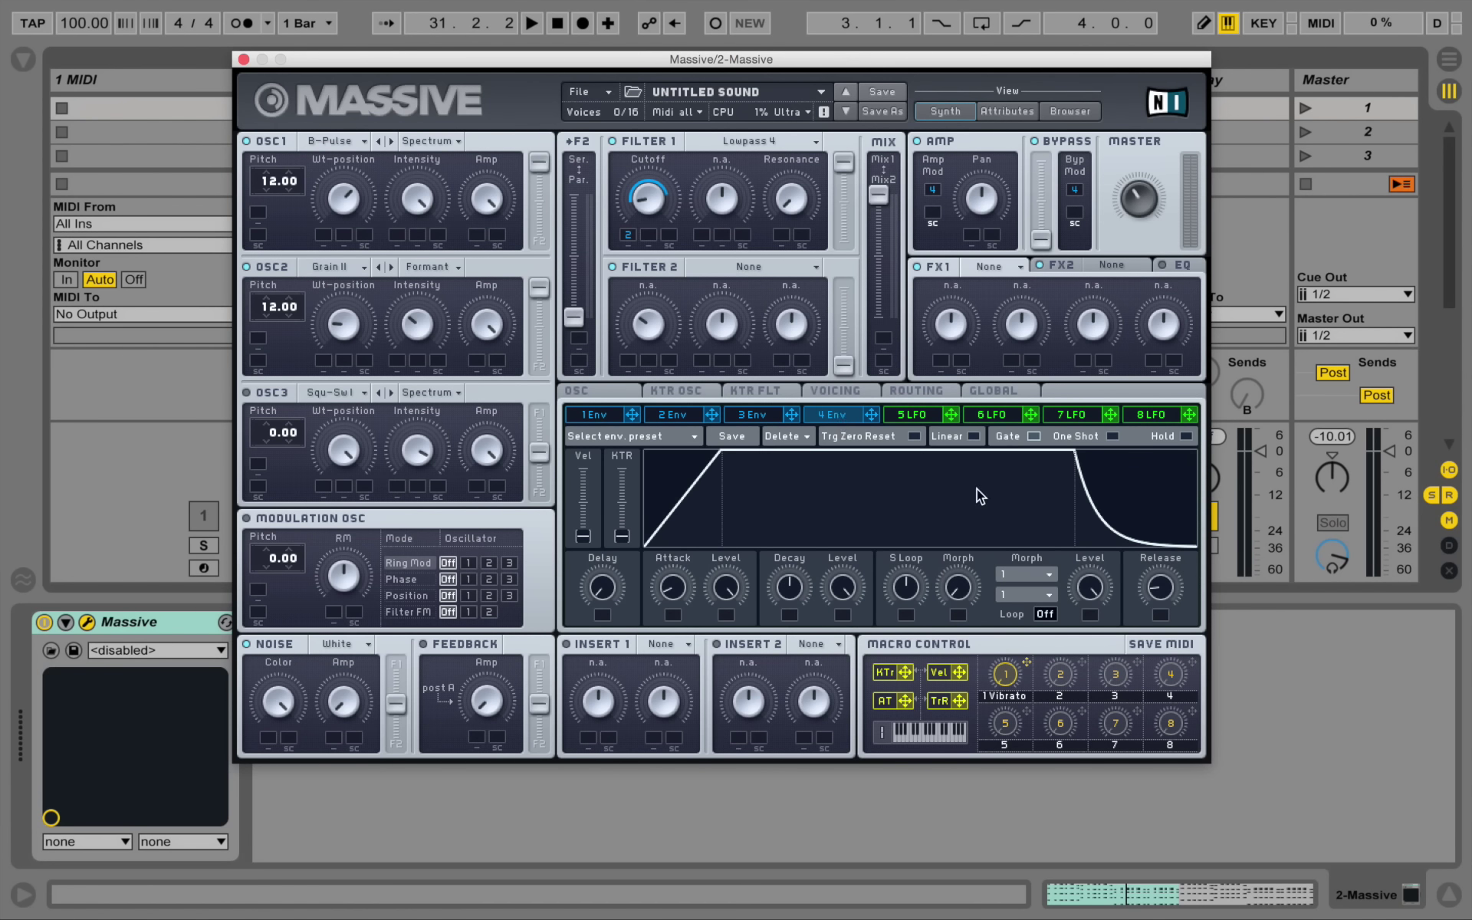
{"action": "key", "text": "space"}
{"action": "left_click_drag", "start_coordinate": [1172, 560], "coordinate": [1172, 495]}
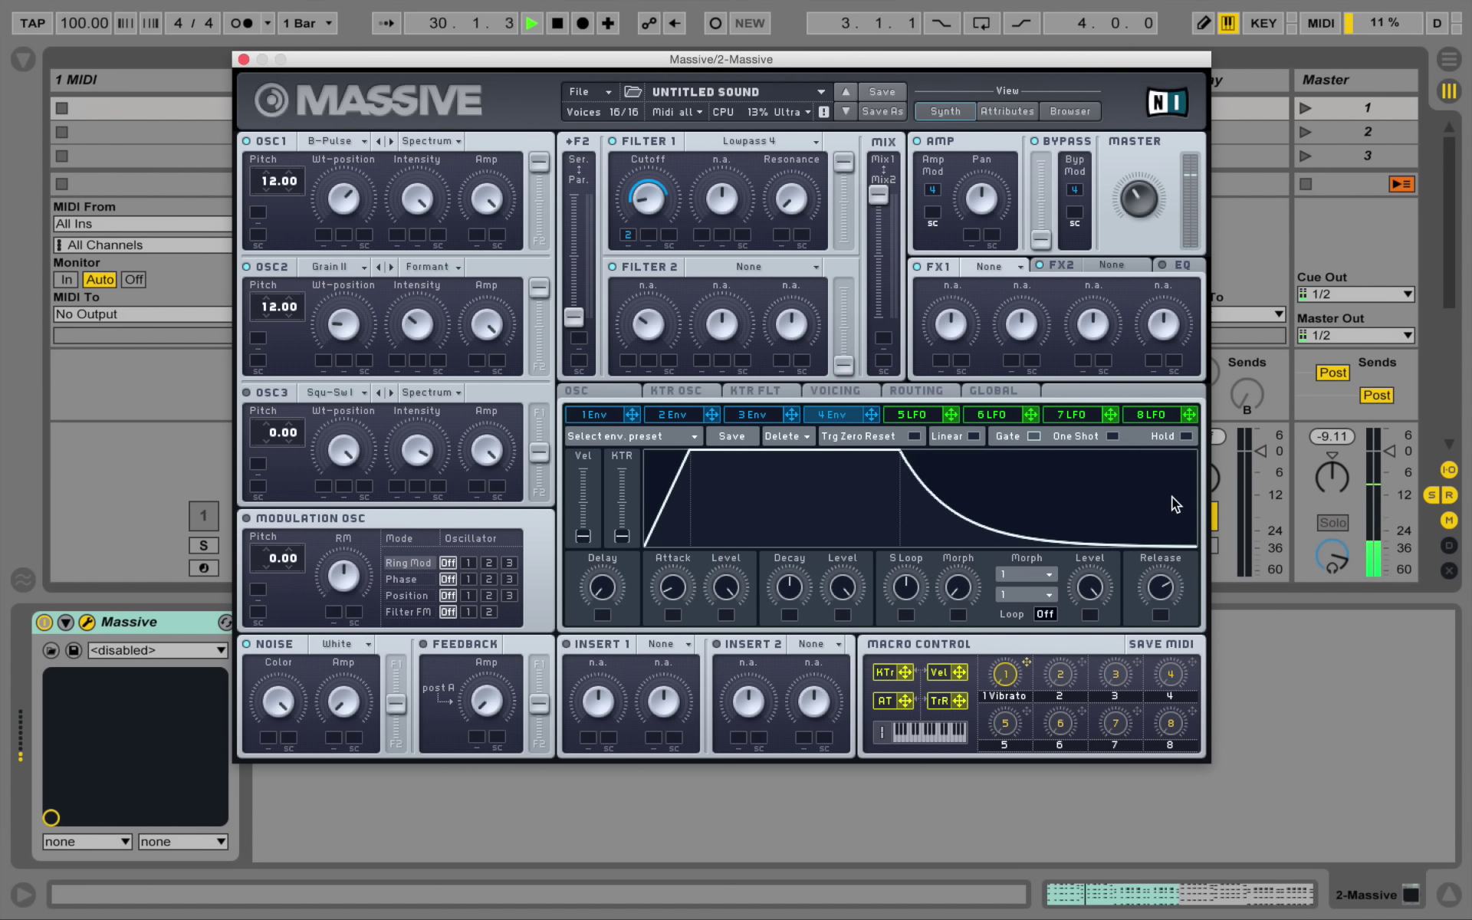
{"action": "key", "text": "space"}
{"action": "left_click", "coordinate": [602, 417]}
{"action": "left_click", "coordinate": [672, 418]}
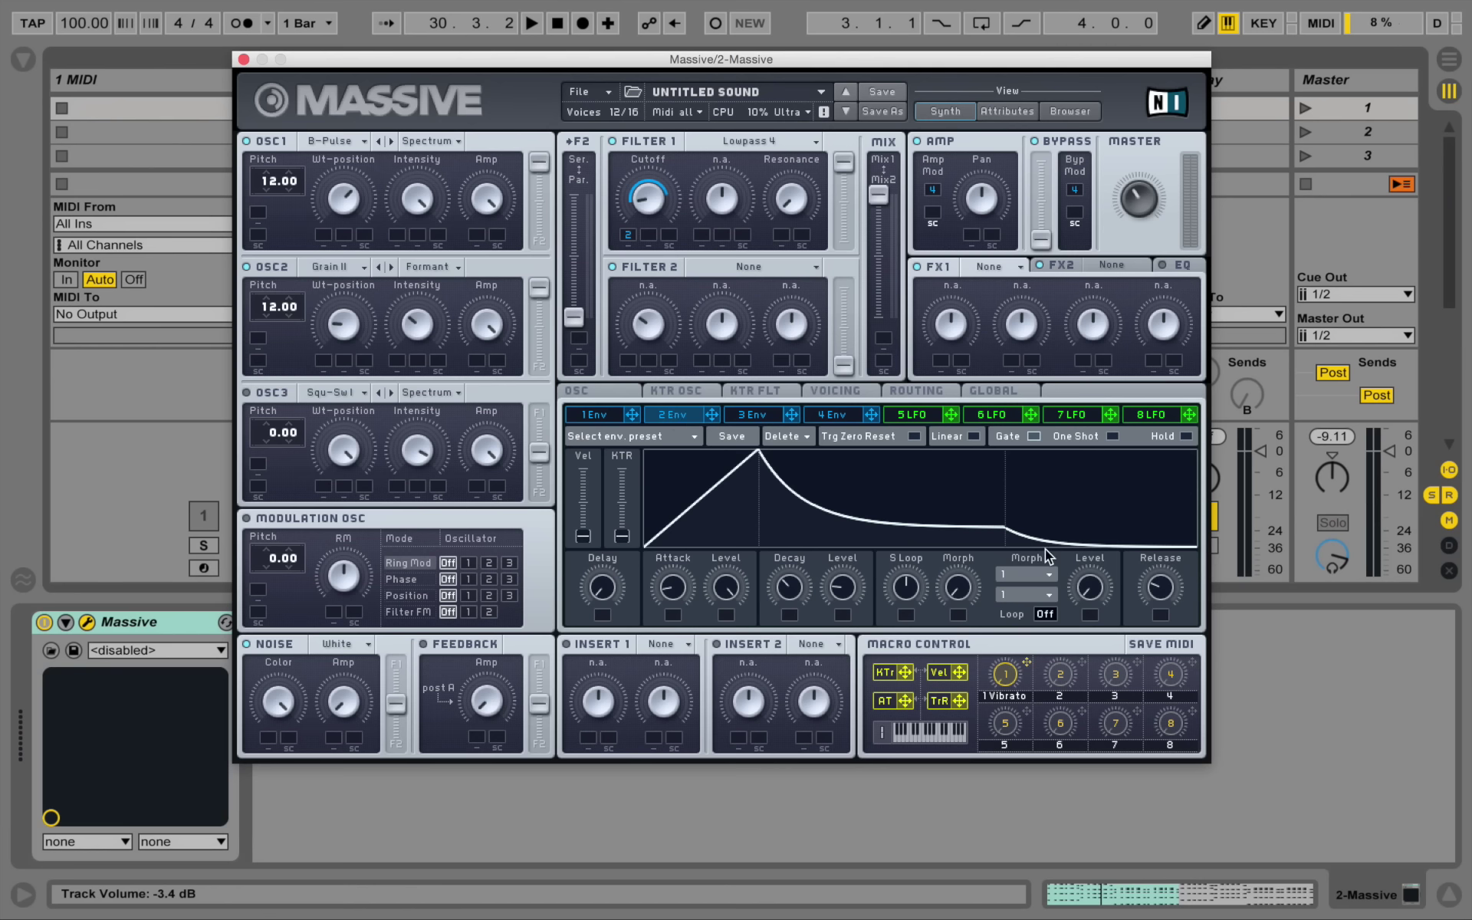
{"action": "key", "text": "space"}
{"action": "left_click_drag", "start_coordinate": [1159, 595], "coordinate": [1172, 520]}
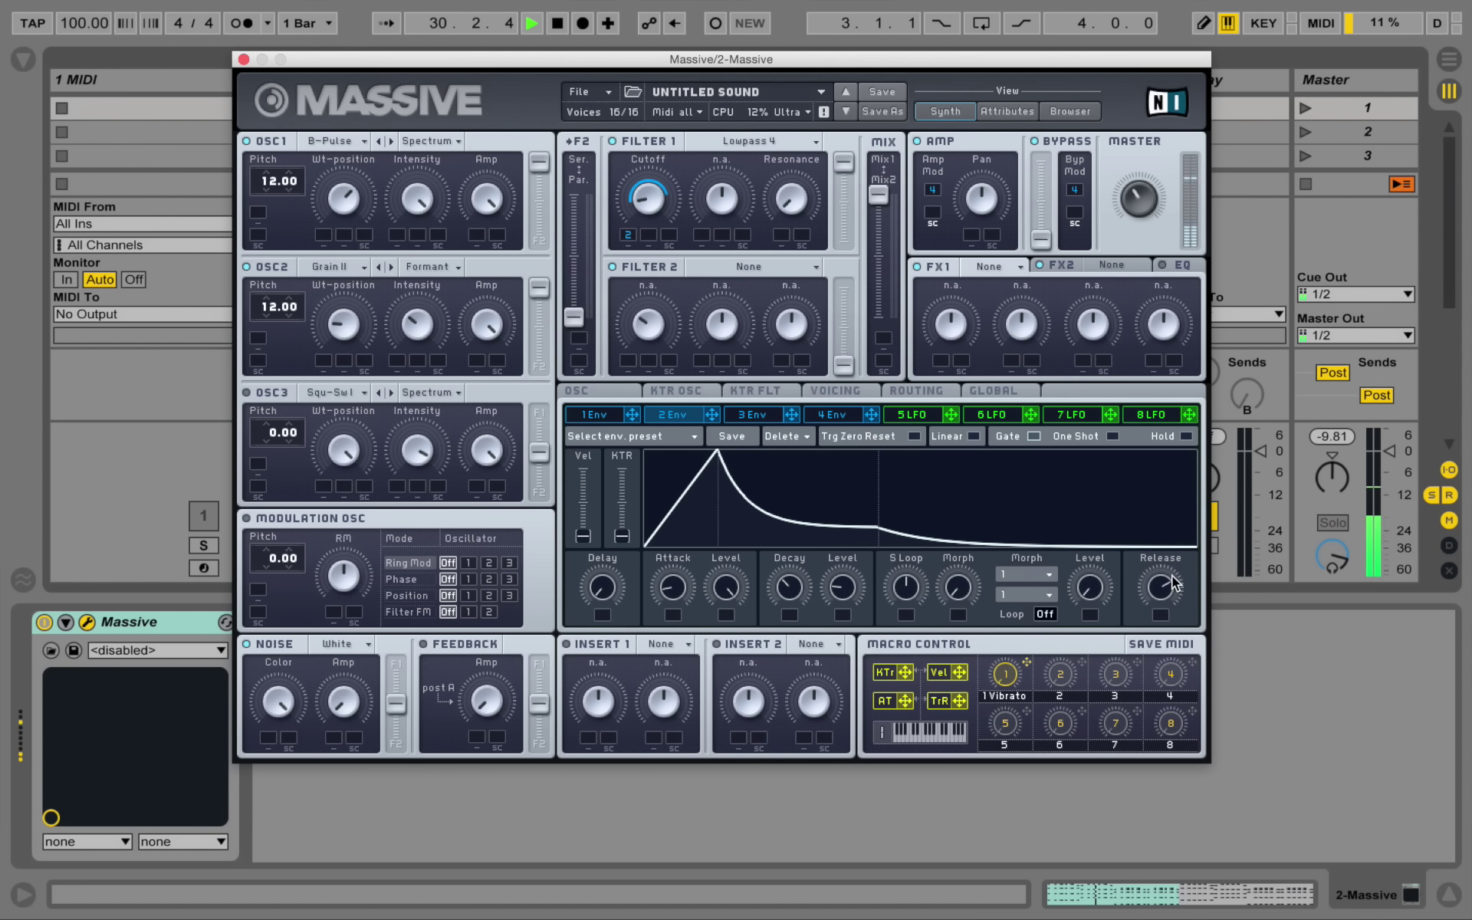
{"action": "key", "text": "space"}
Recheck envelope 4's shape, then shorten envelope 2's release during playback
{"action": "left_click", "coordinate": [840, 416]}
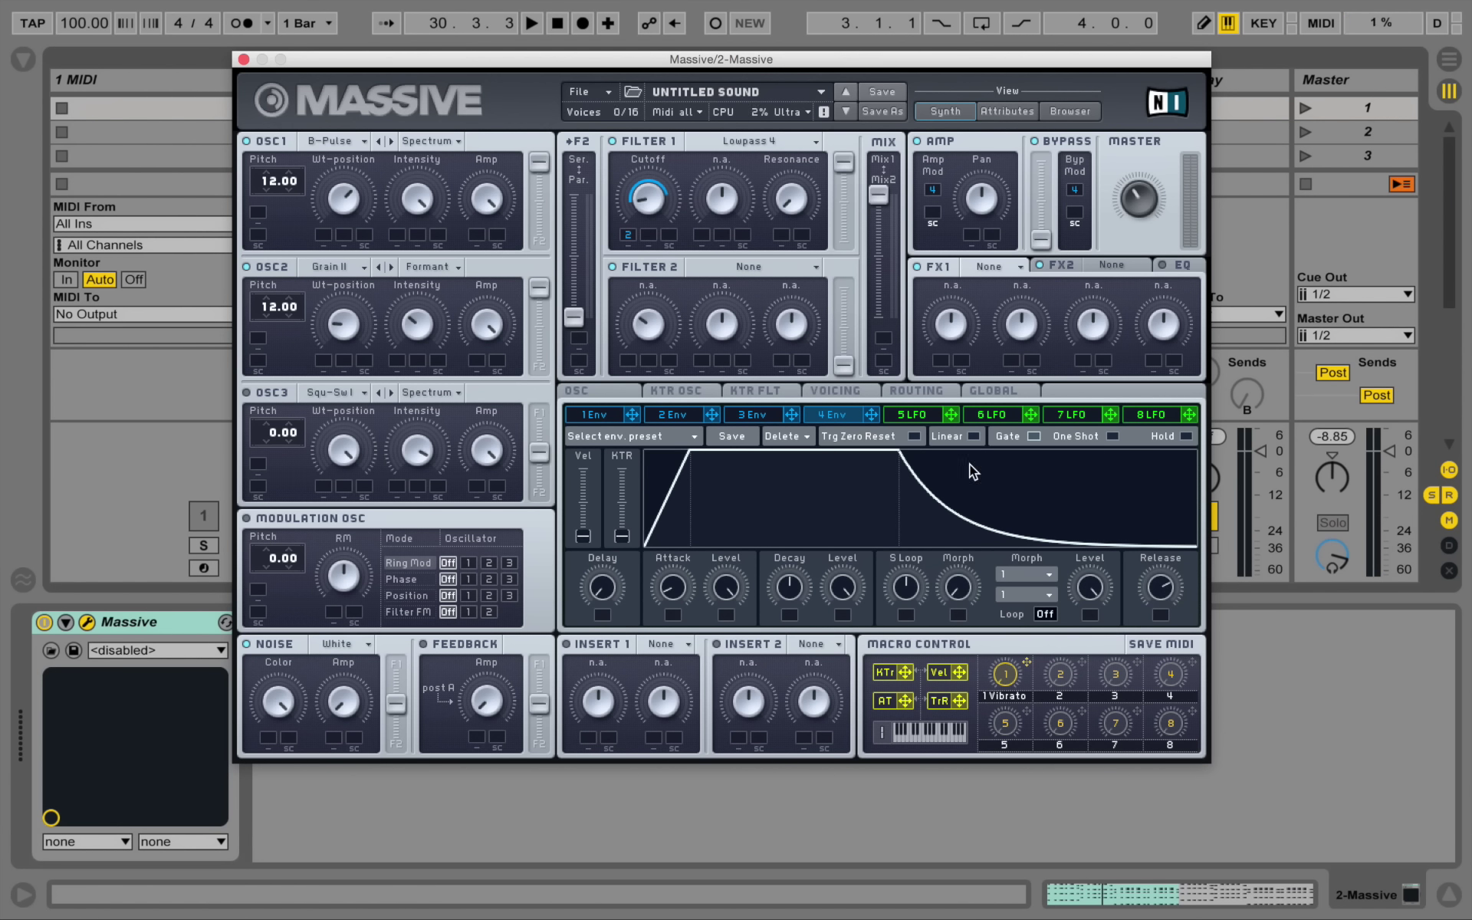
{"action": "left_click", "coordinate": [684, 416]}
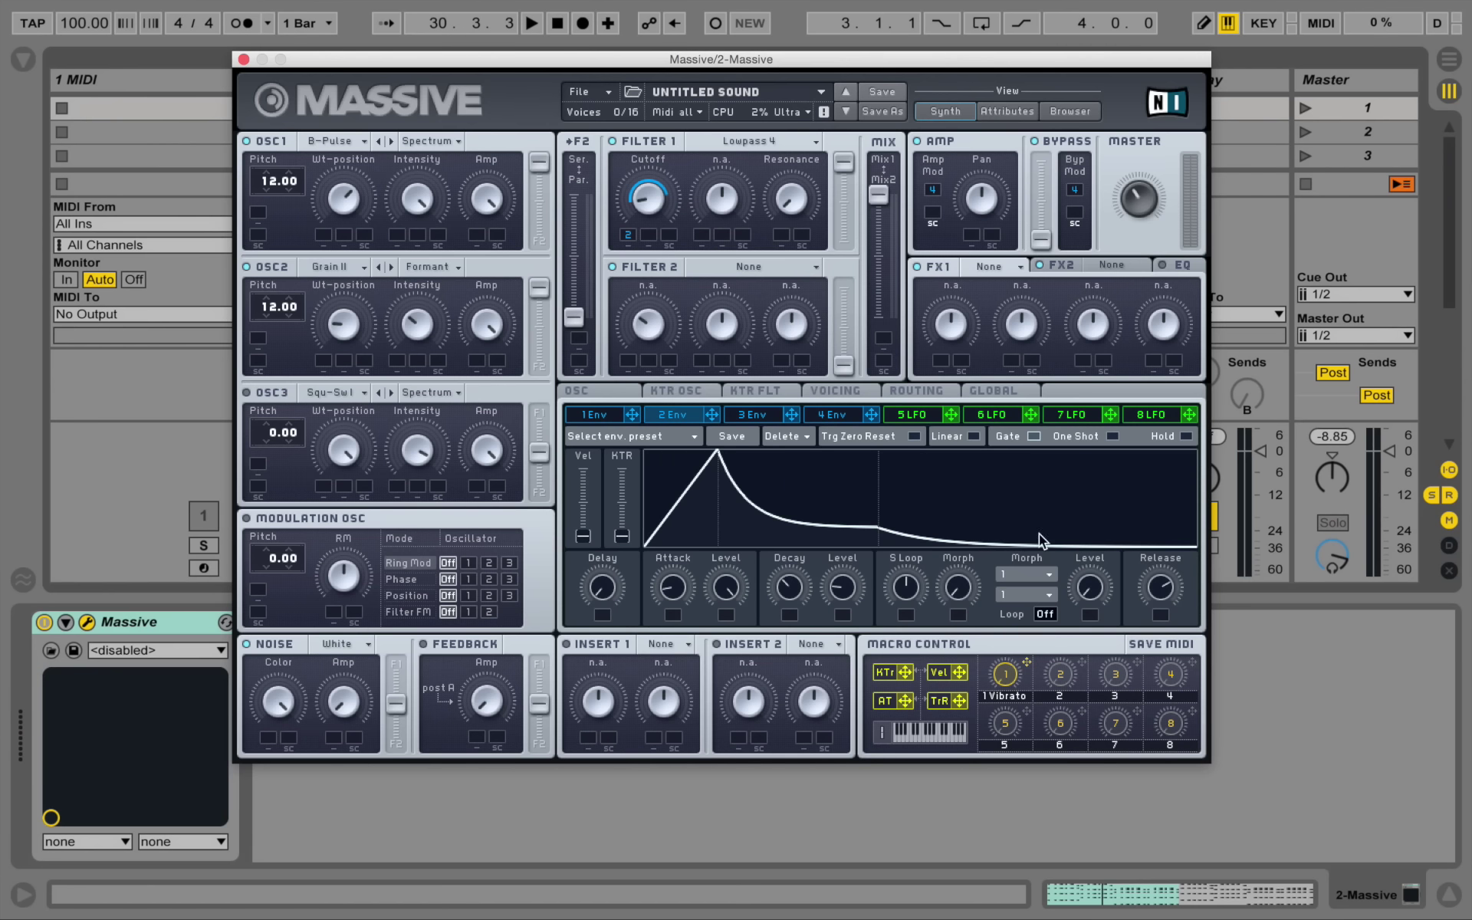
{"action": "key", "text": "space"}
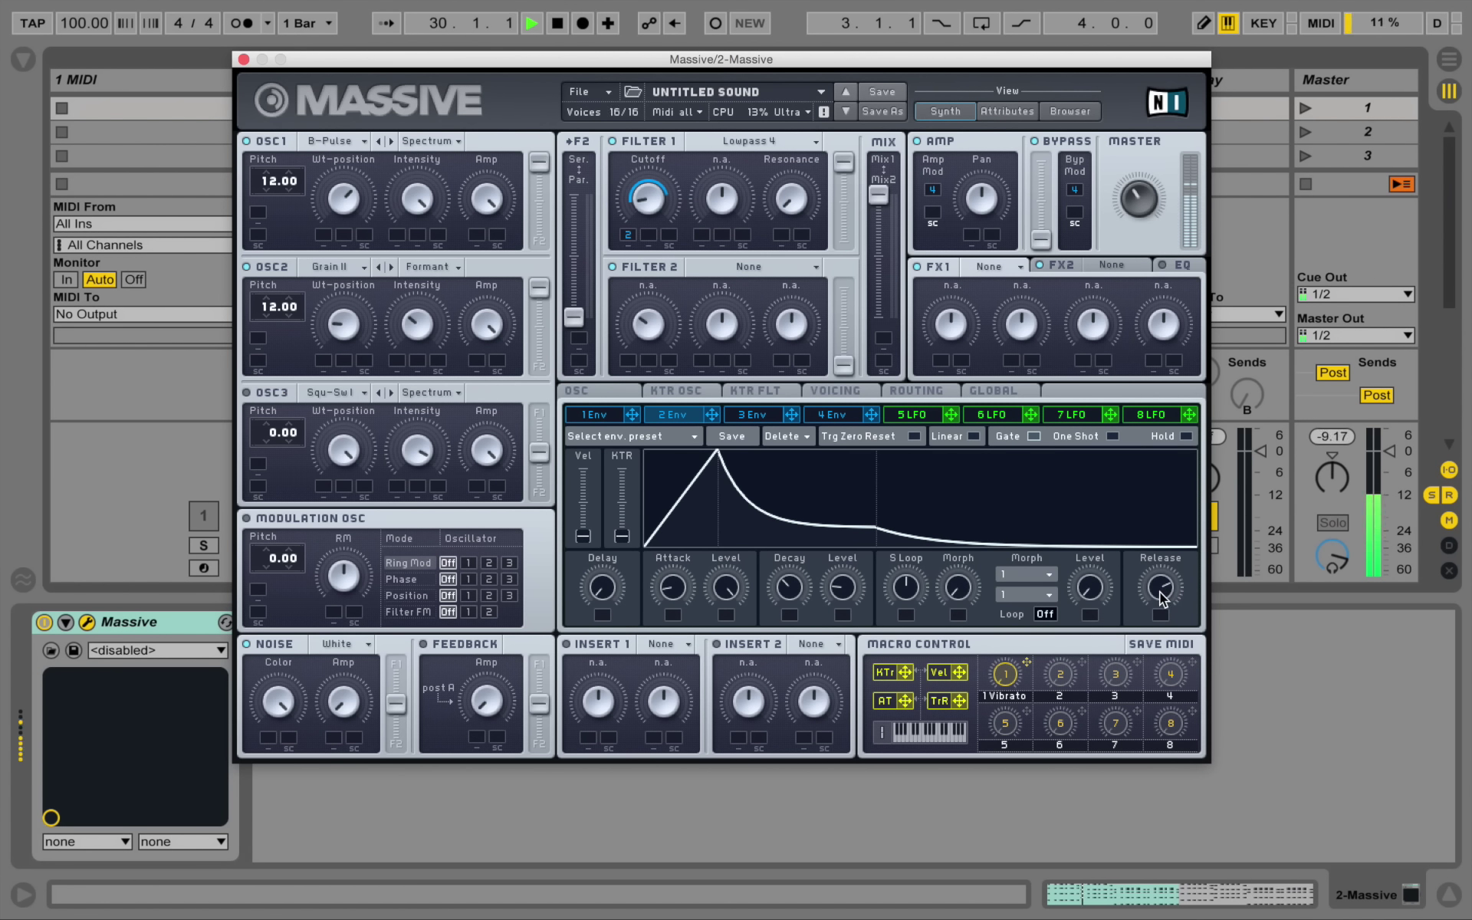
{"action": "left_click_drag", "start_coordinate": [1160, 596], "coordinate": [1161, 603]}
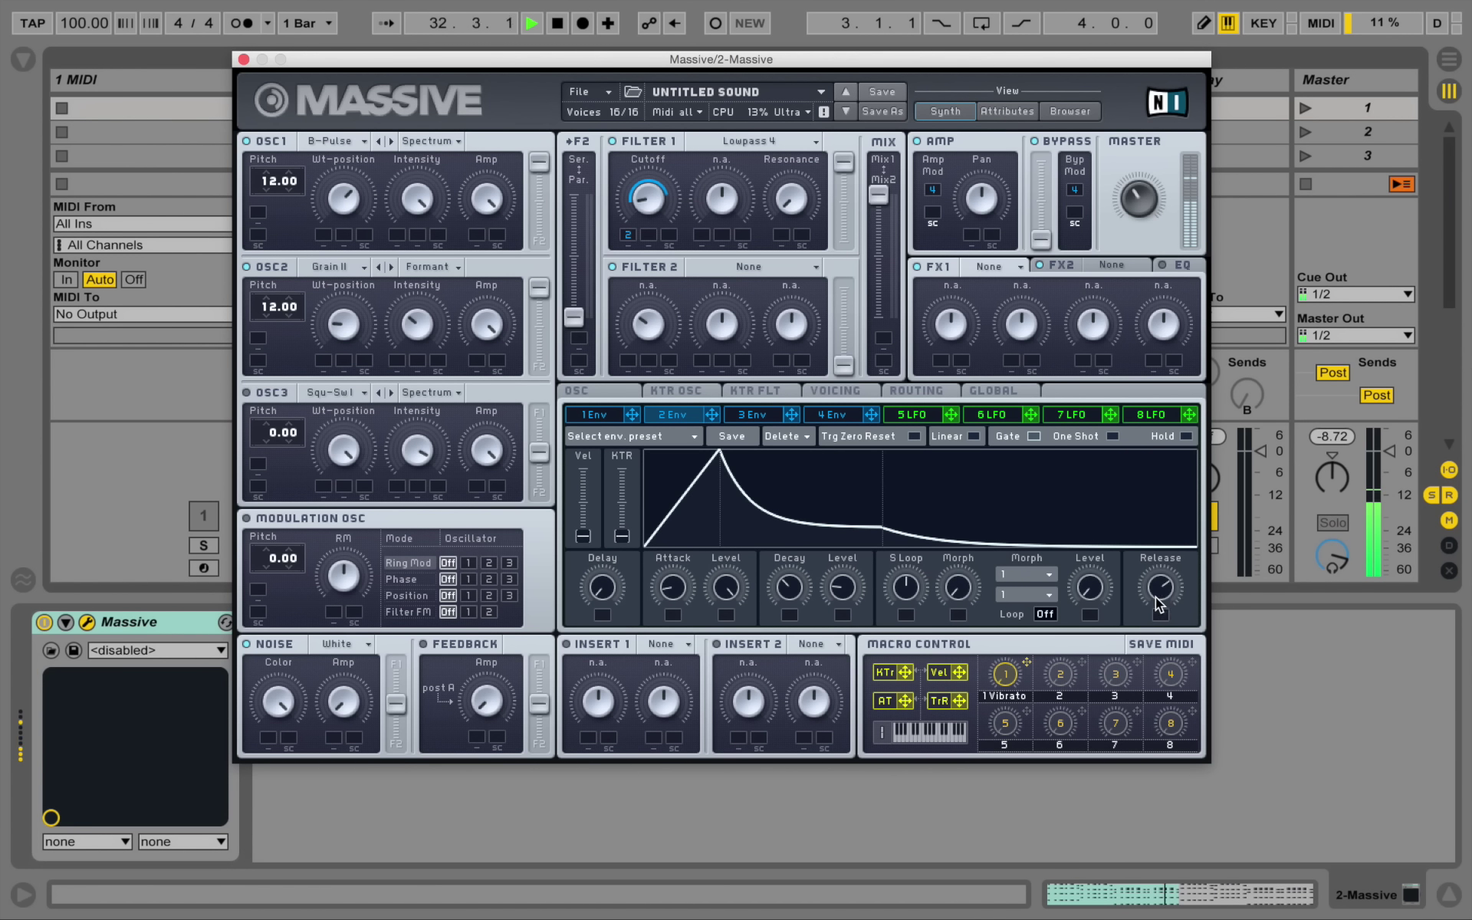
{"action": "key", "text": "space"}
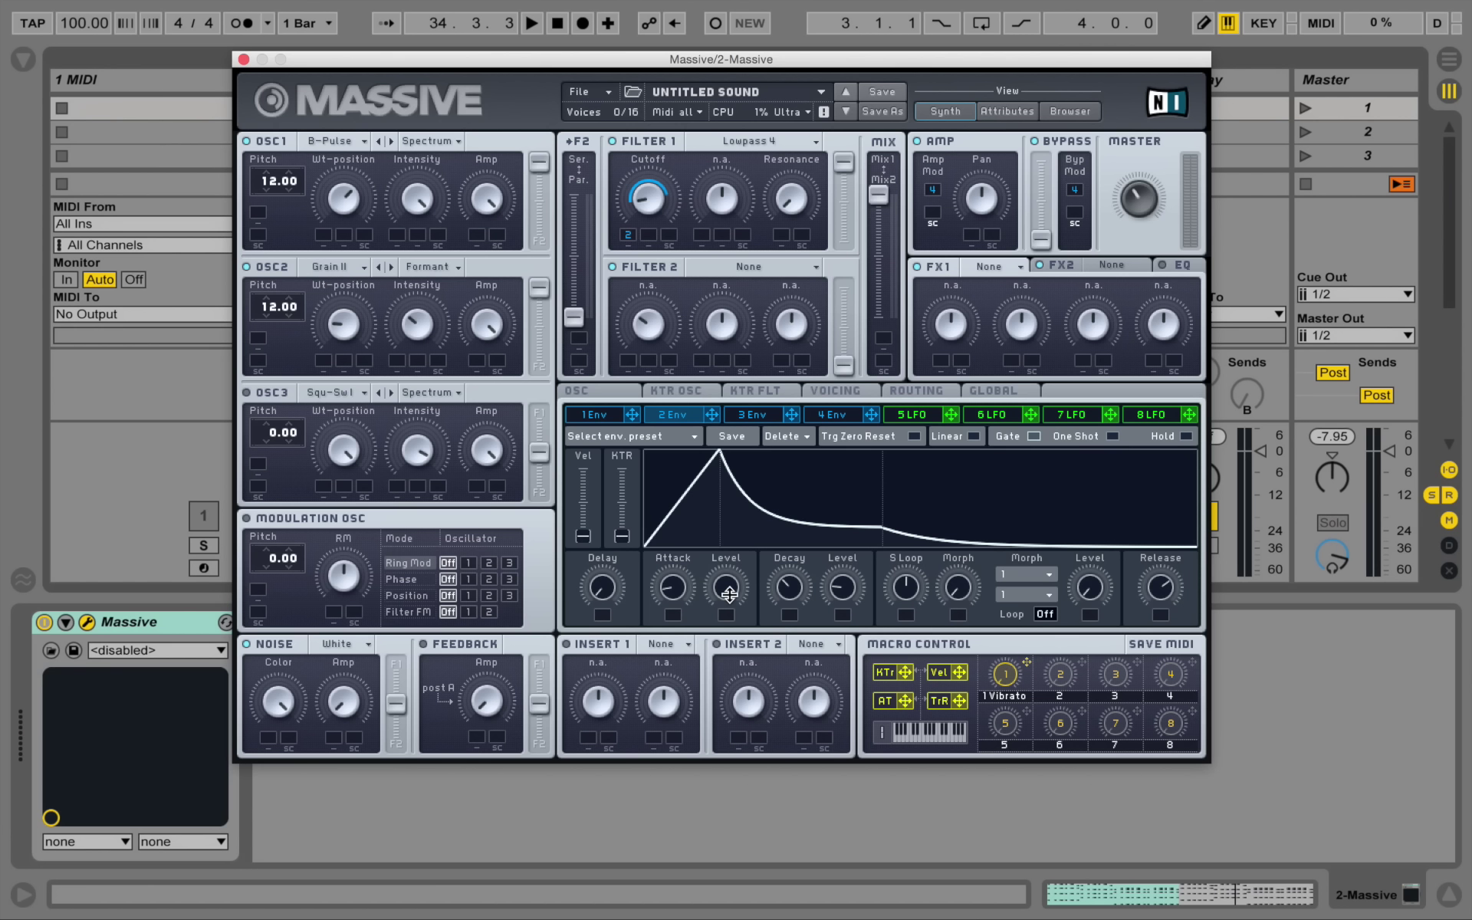
Lower envelope 2's attack peak level and fine-tune it while listening
{"action": "key", "text": "space"}
{"action": "left_click_drag", "start_coordinate": [727, 591], "coordinate": [756, 560]}
{"action": "key", "text": "space"}
{"action": "left_click_drag", "start_coordinate": [735, 598], "coordinate": [727, 600]}
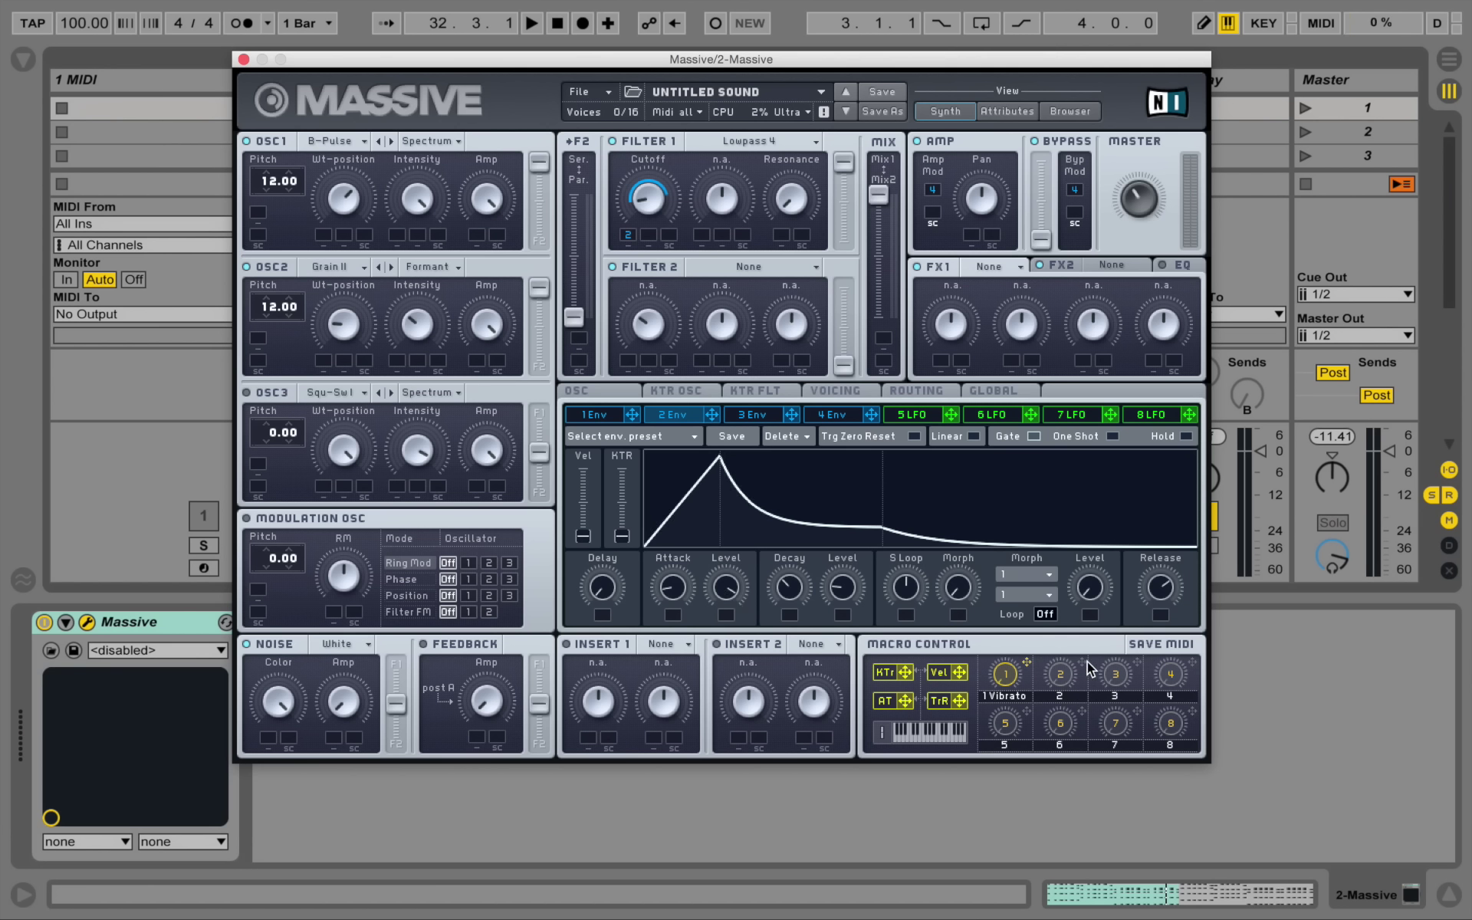
Route macro 2 (Cutoff) to Filter 1's cutoff and audition it on playback
{"action": "left_click_drag", "start_coordinate": [1084, 664], "coordinate": [650, 235]}
{"action": "key", "text": "space"}
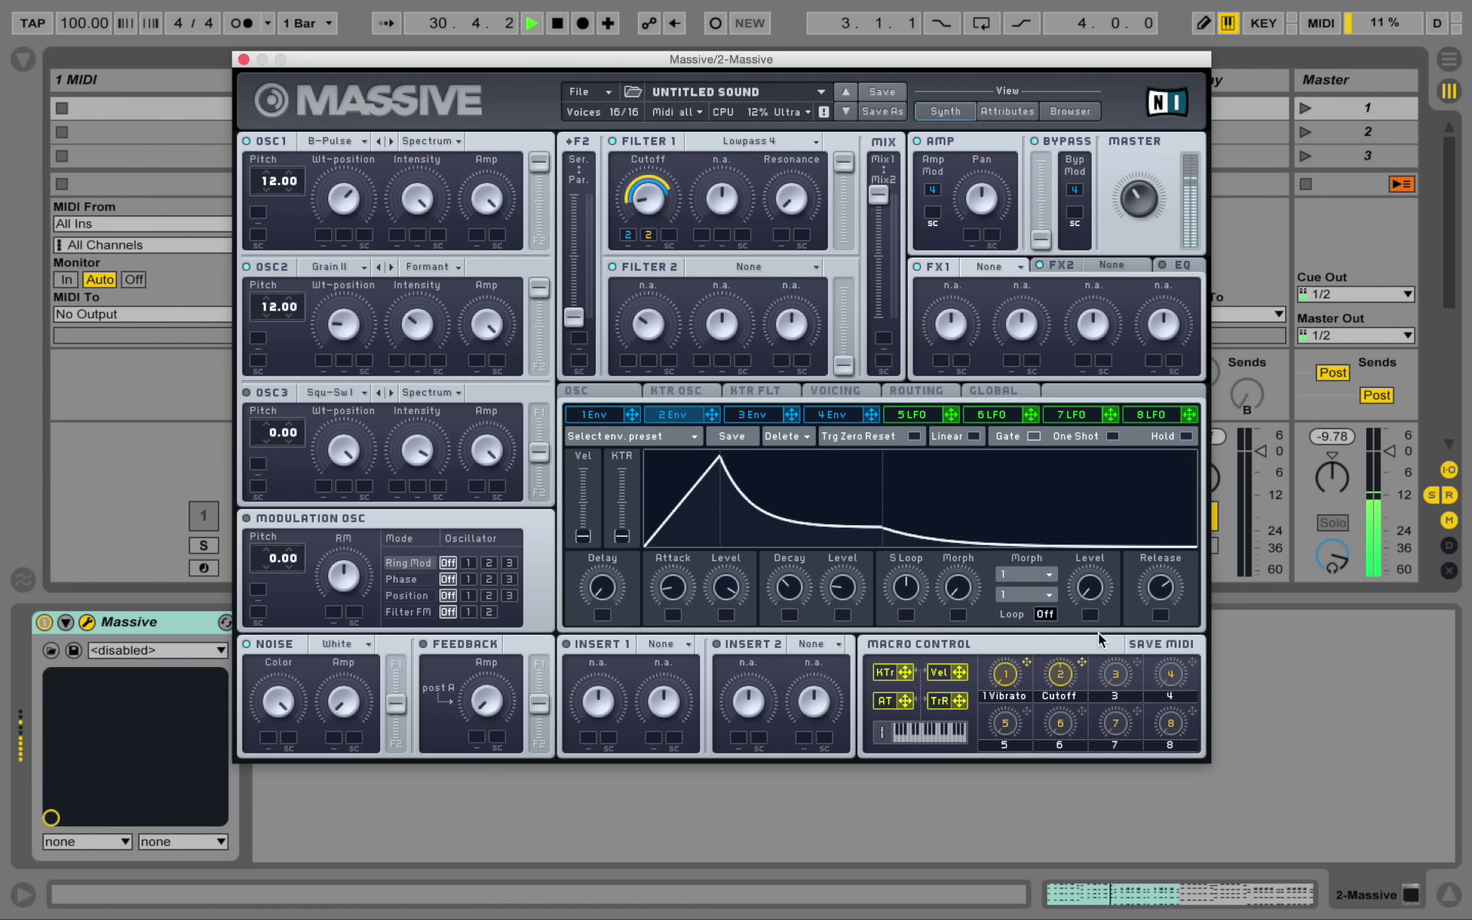
{"action": "key", "text": "space"}
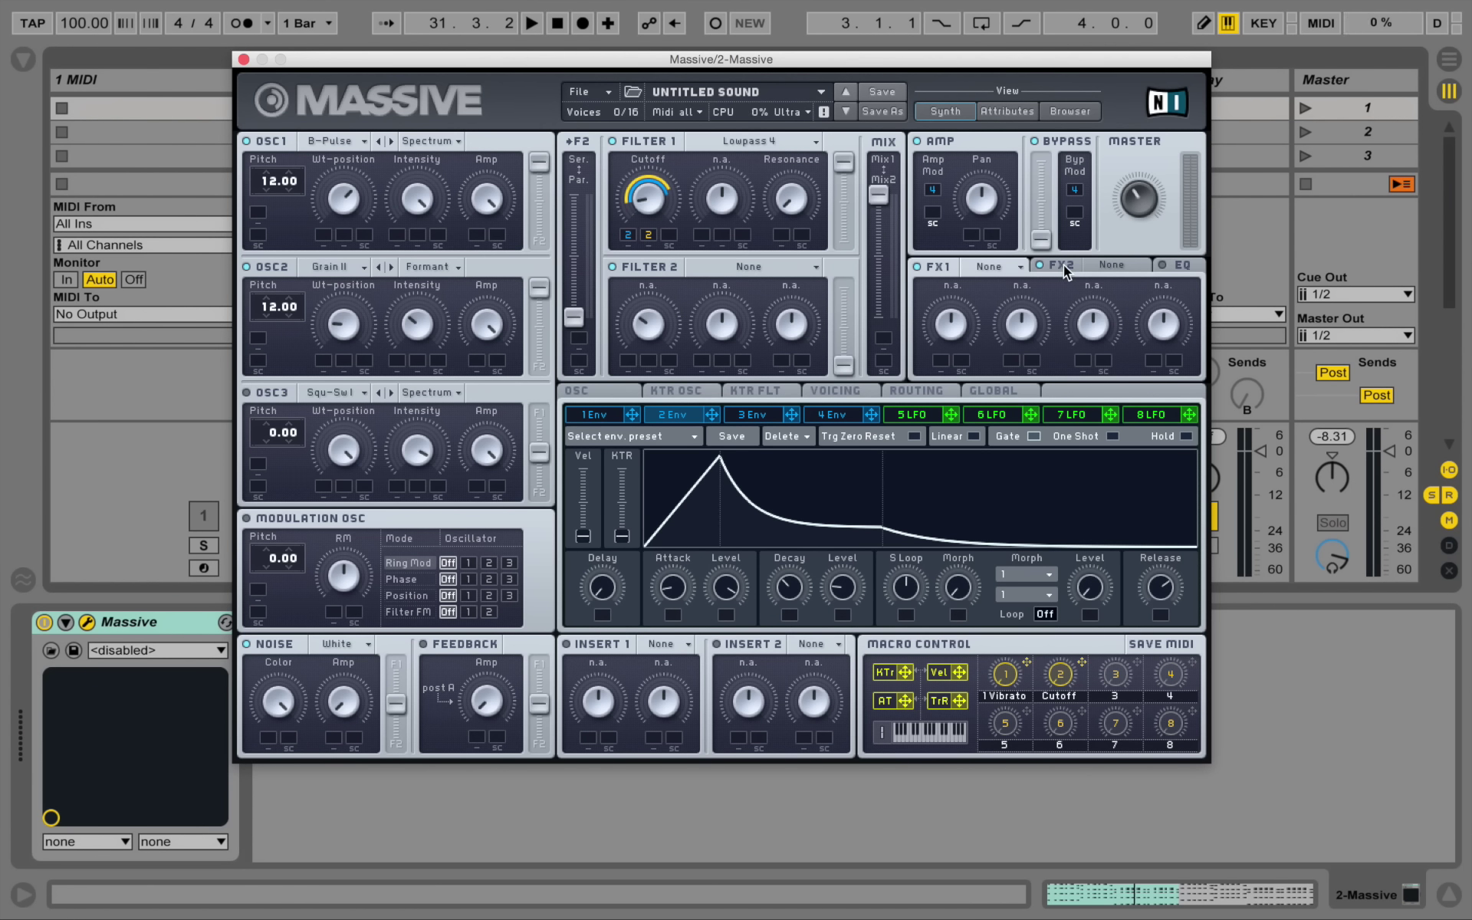
Load a Delay Synced effect into the FX2 slot
{"action": "left_click", "coordinate": [1064, 265]}
{"action": "left_click", "coordinate": [1142, 267]}
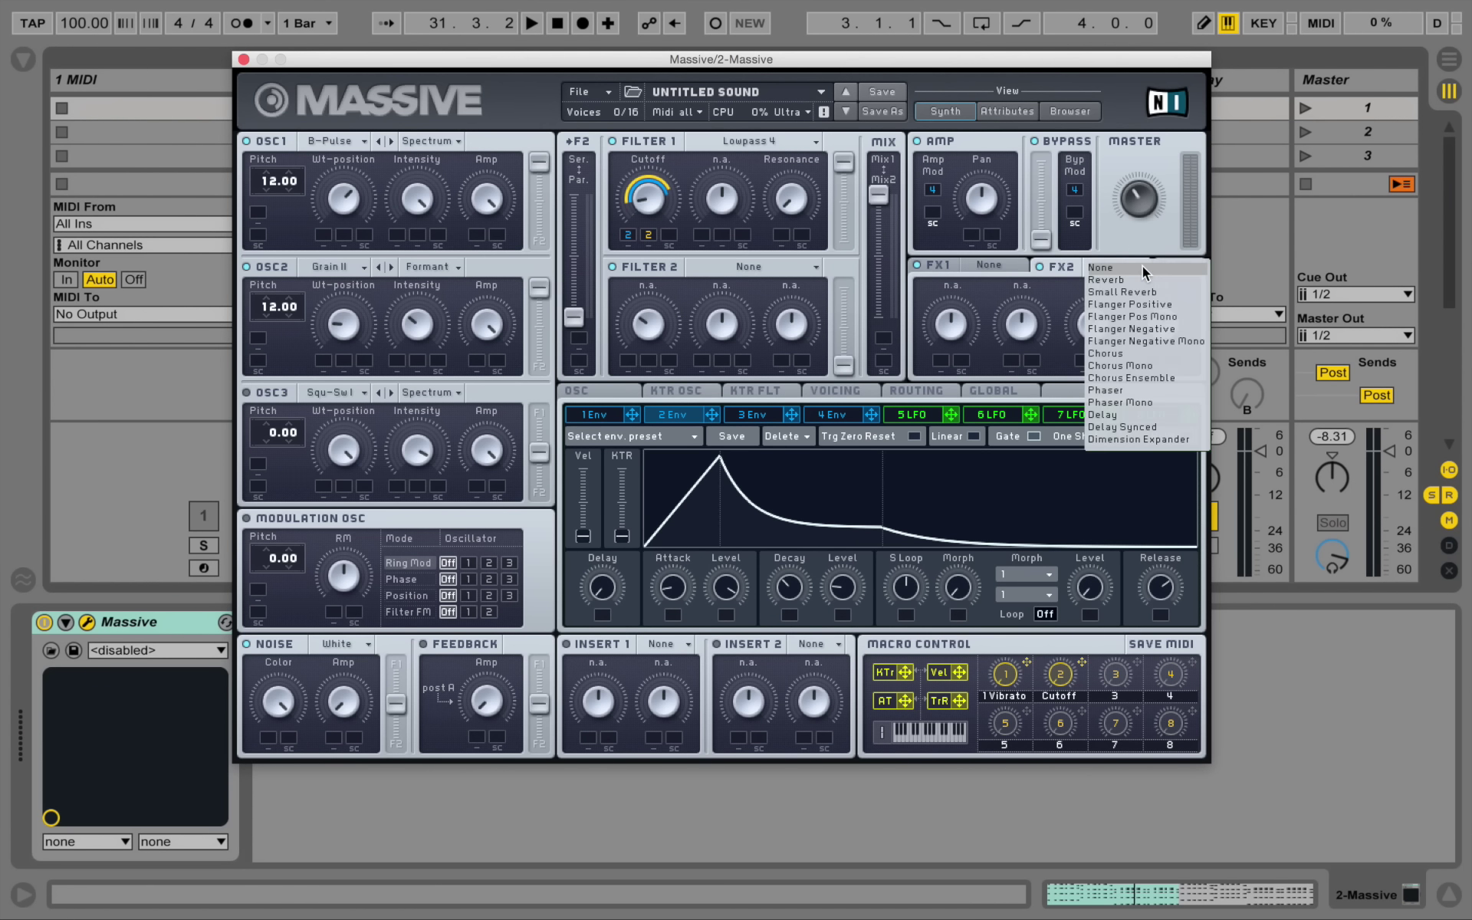
{"action": "left_click", "coordinate": [1154, 427]}
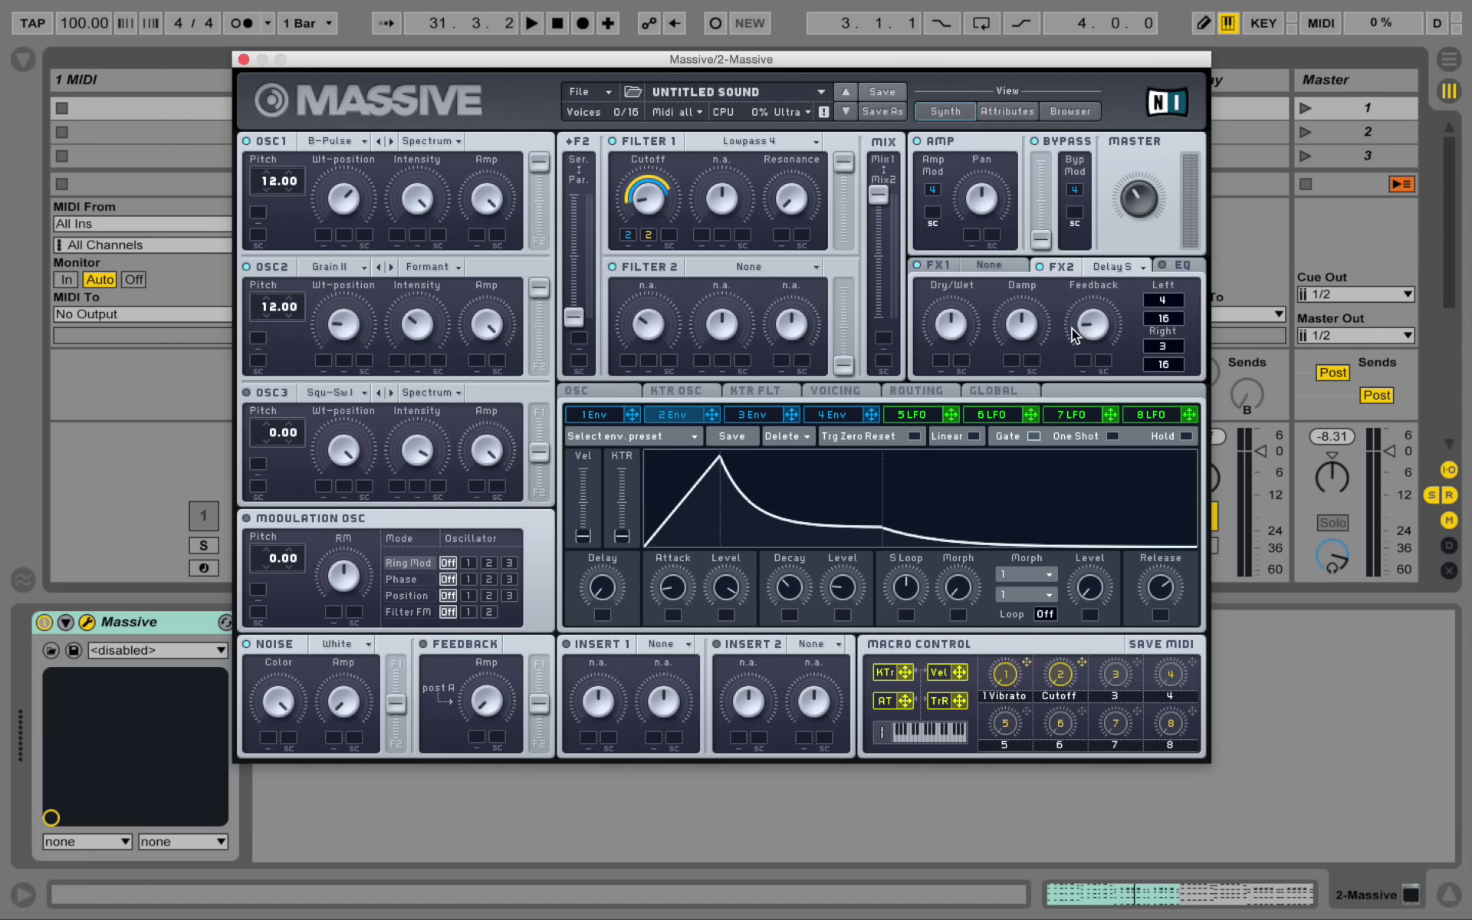
Lower the delay's Damp and turn down its Dry/Wet while auditioning
{"action": "key", "text": "space"}
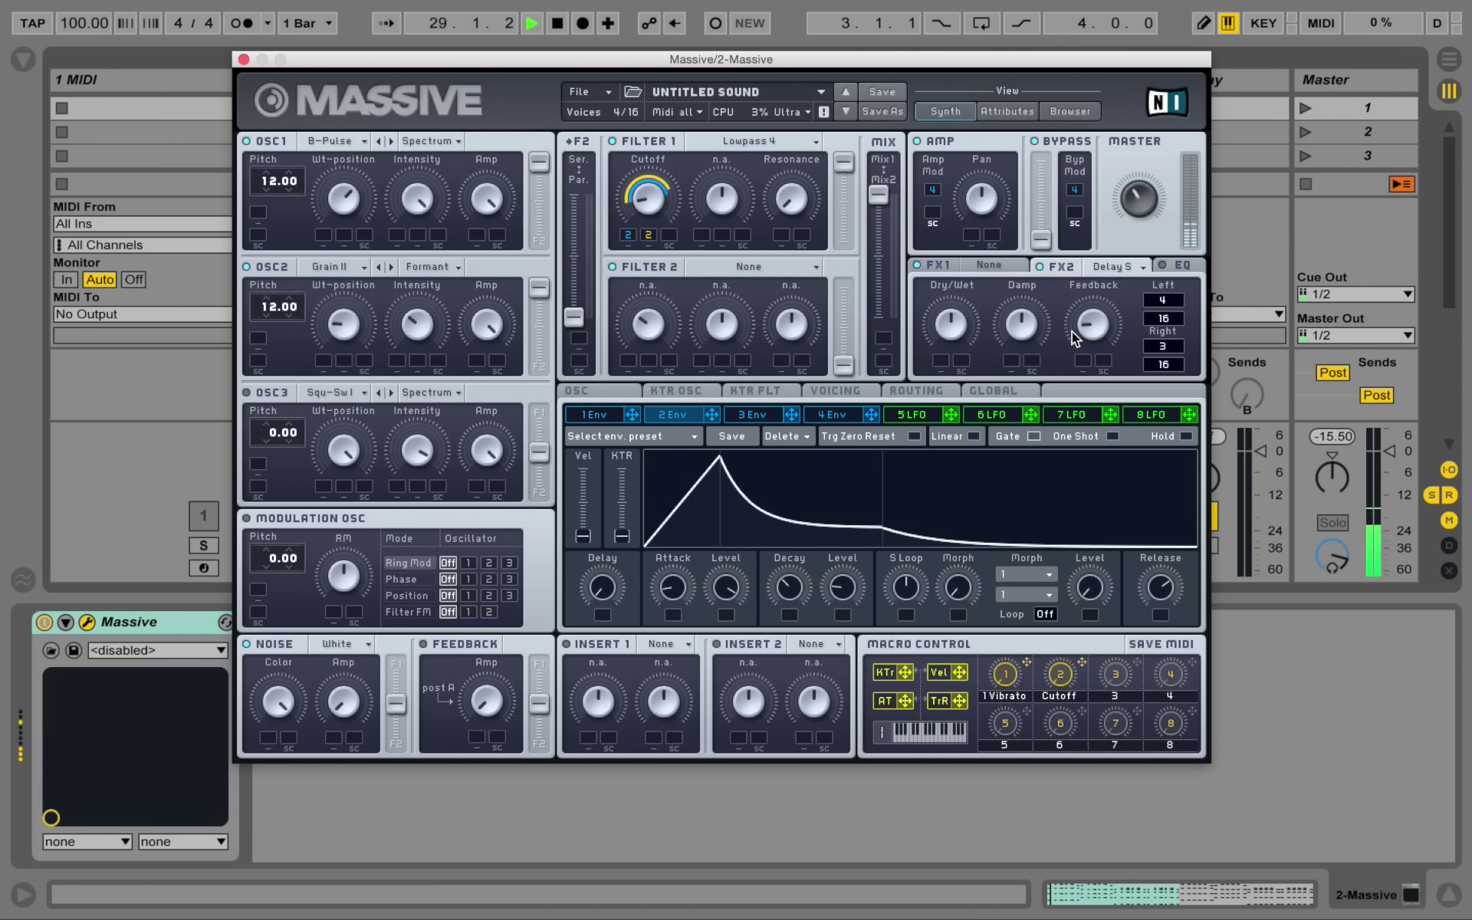
{"action": "left_click_drag", "start_coordinate": [1035, 326], "coordinate": [1036, 357]}
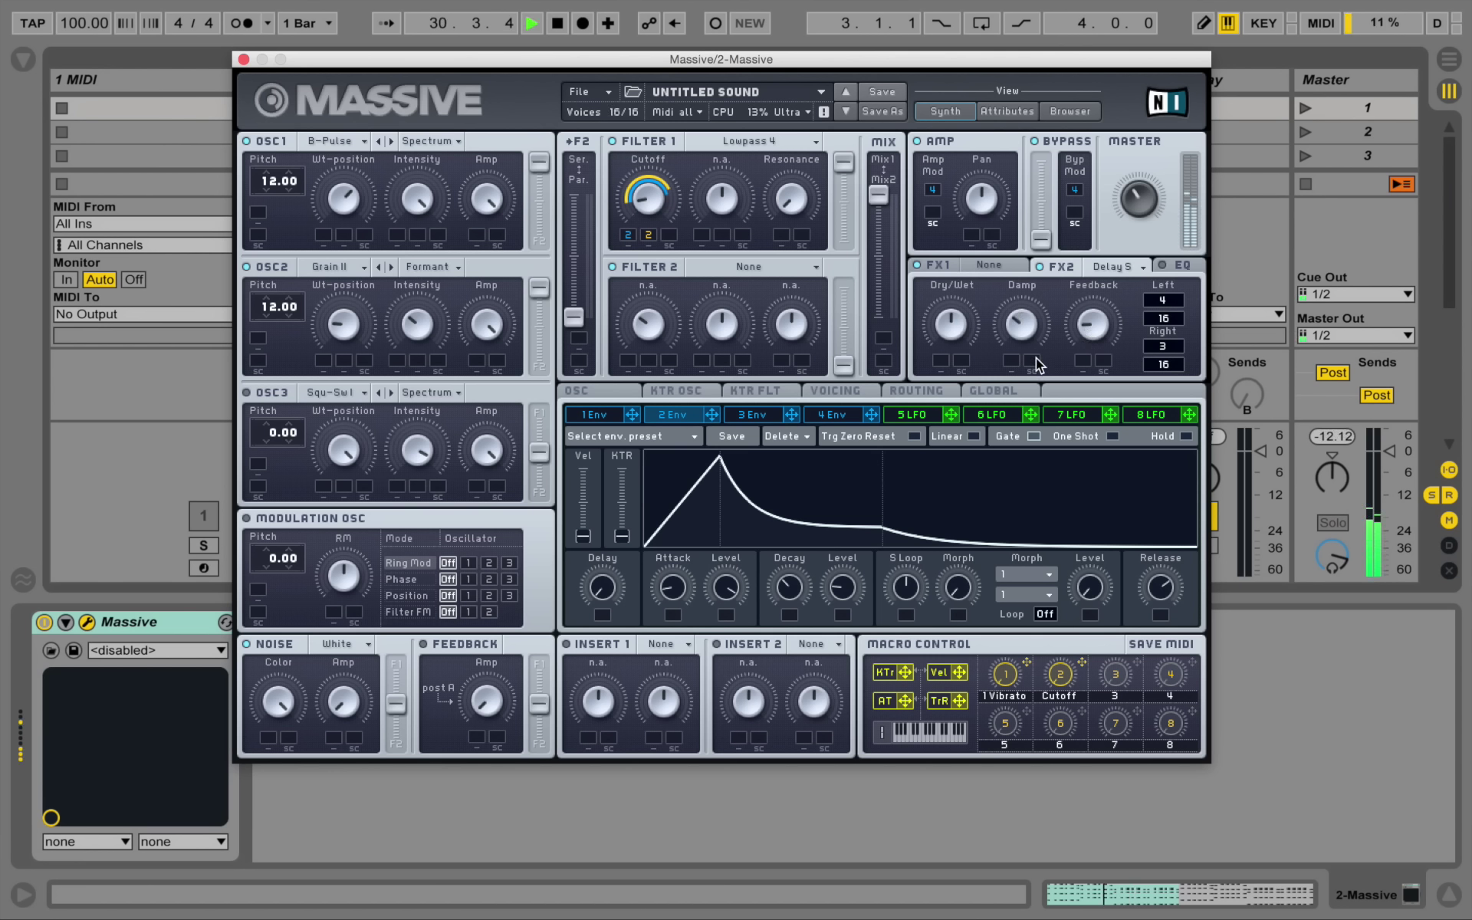
{"action": "key", "text": "space"}
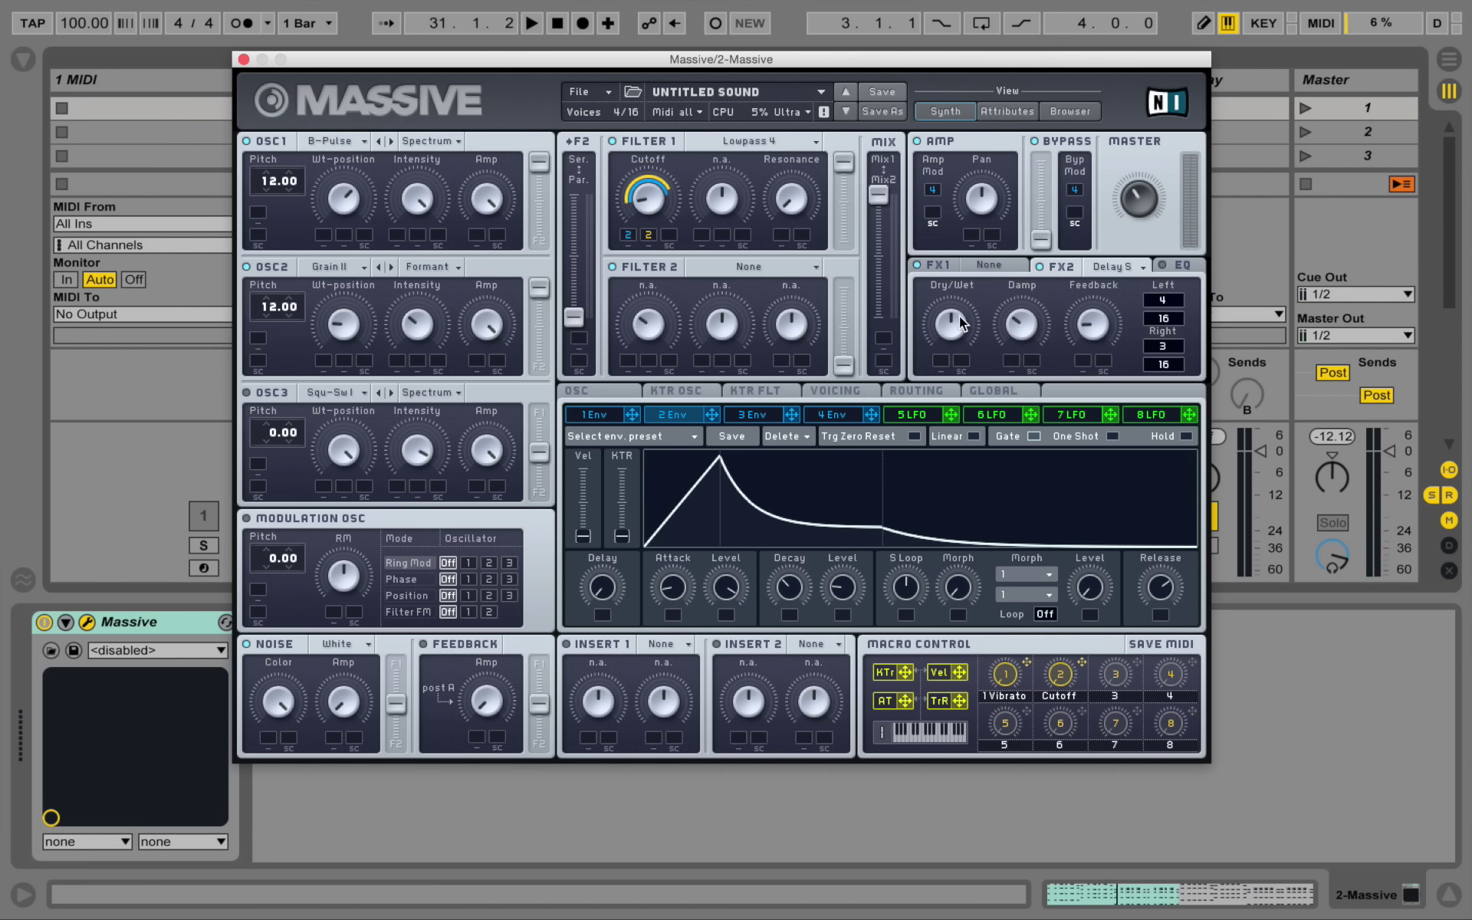
{"action": "key", "text": "space"}
{"action": "left_click_drag", "start_coordinate": [957, 315], "coordinate": [955, 372]}
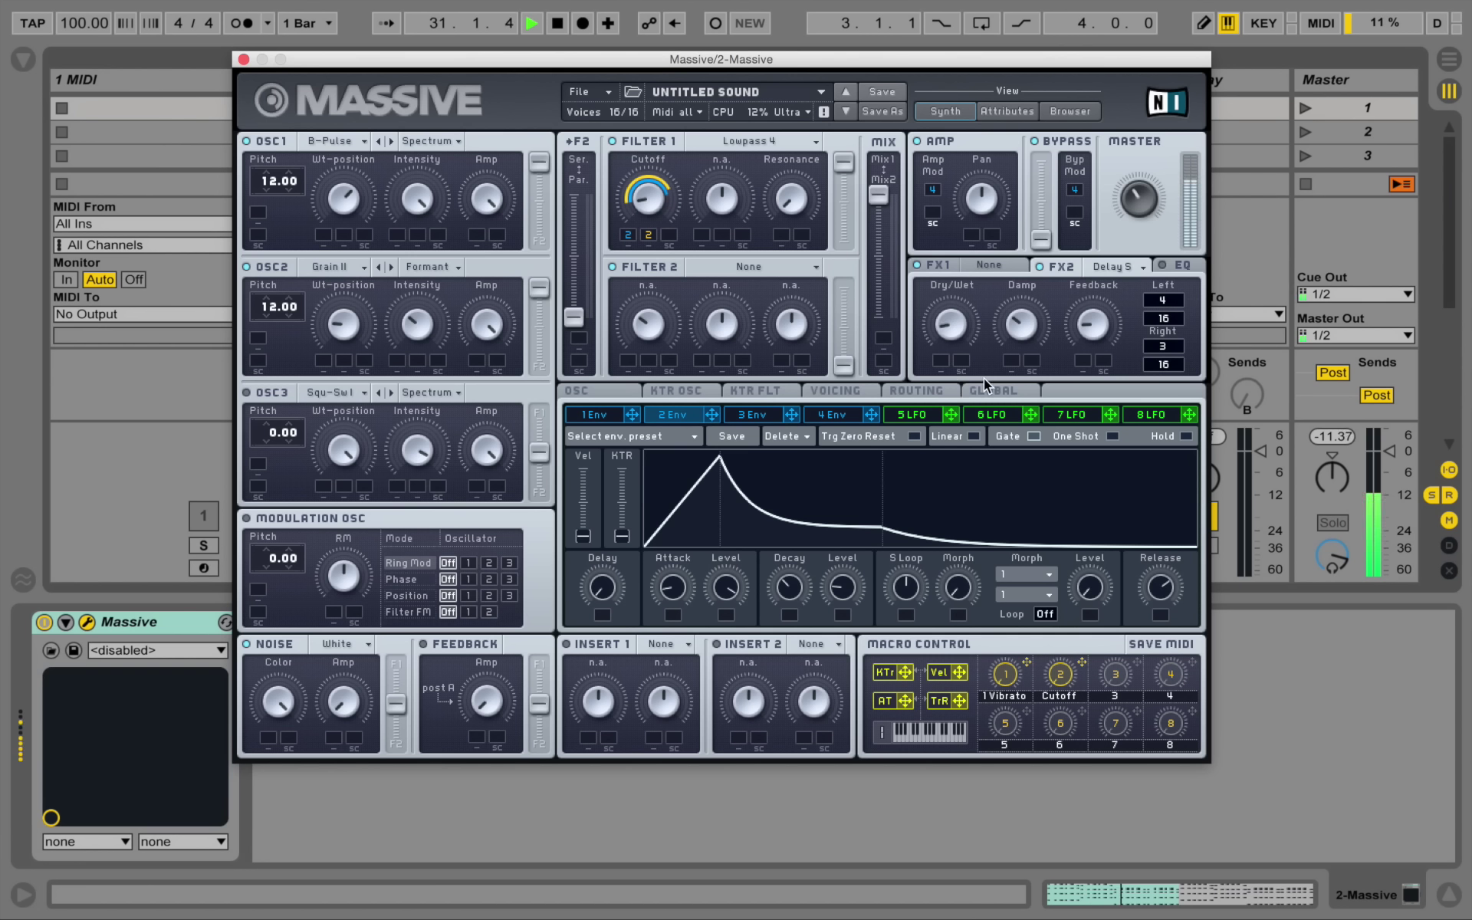
{"action": "key", "text": "space"}
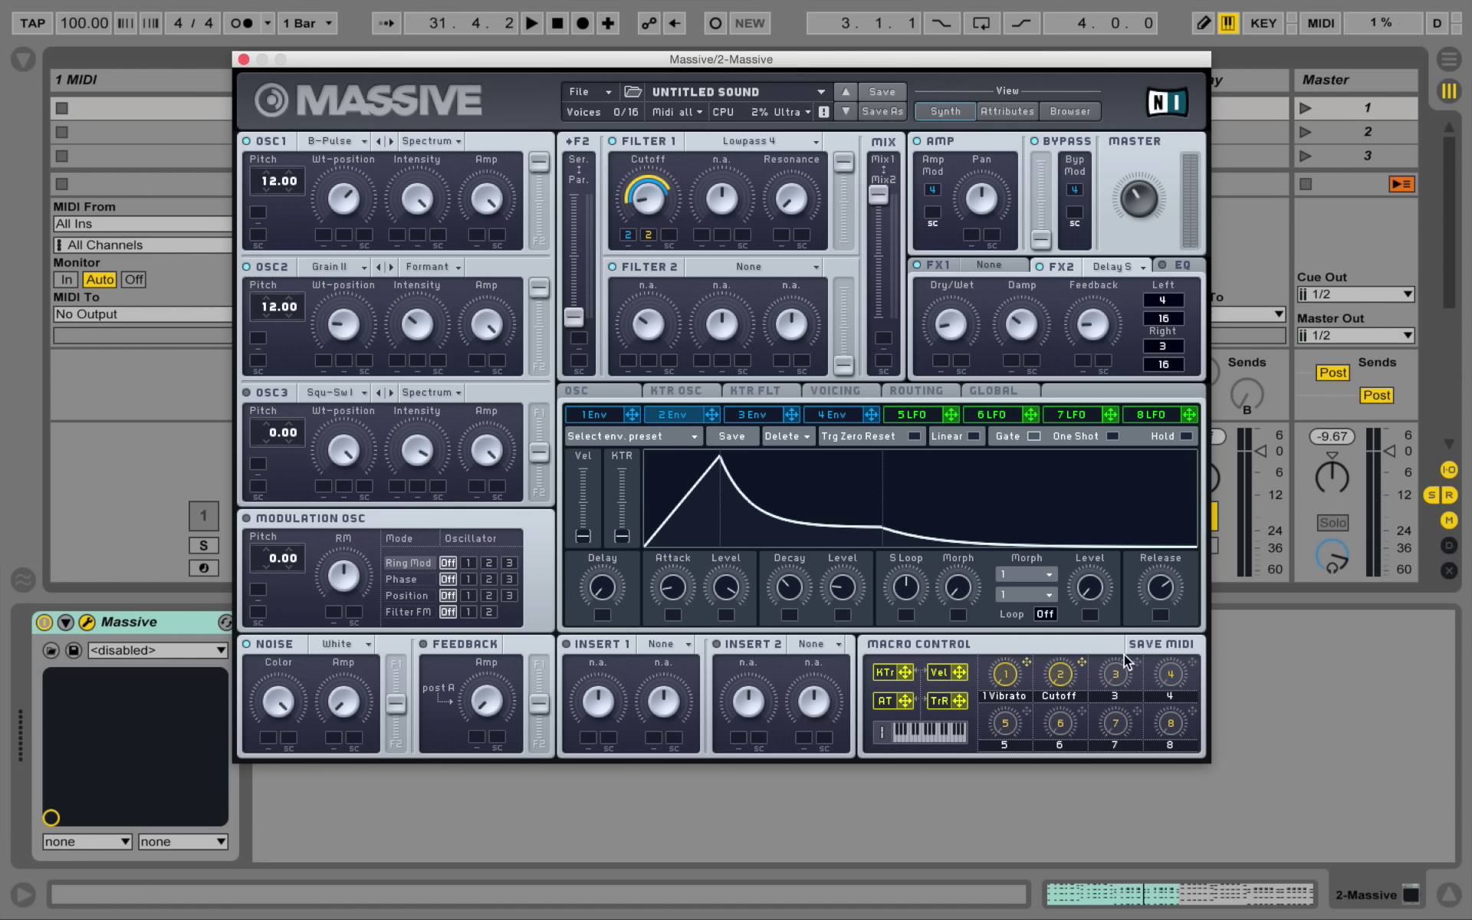
Assign macro 3 to the delay's Dry/Wet, name it 'Delay', and trim the Dry/Wet slightly
{"action": "left_click_drag", "start_coordinate": [1139, 664], "coordinate": [943, 367]}
{"action": "left_click", "coordinate": [1126, 701]}
{"action": "type", "text": "Delay"}
{"action": "left_click_drag", "start_coordinate": [952, 326], "coordinate": [961, 357]}
{"action": "key", "text": "space"}
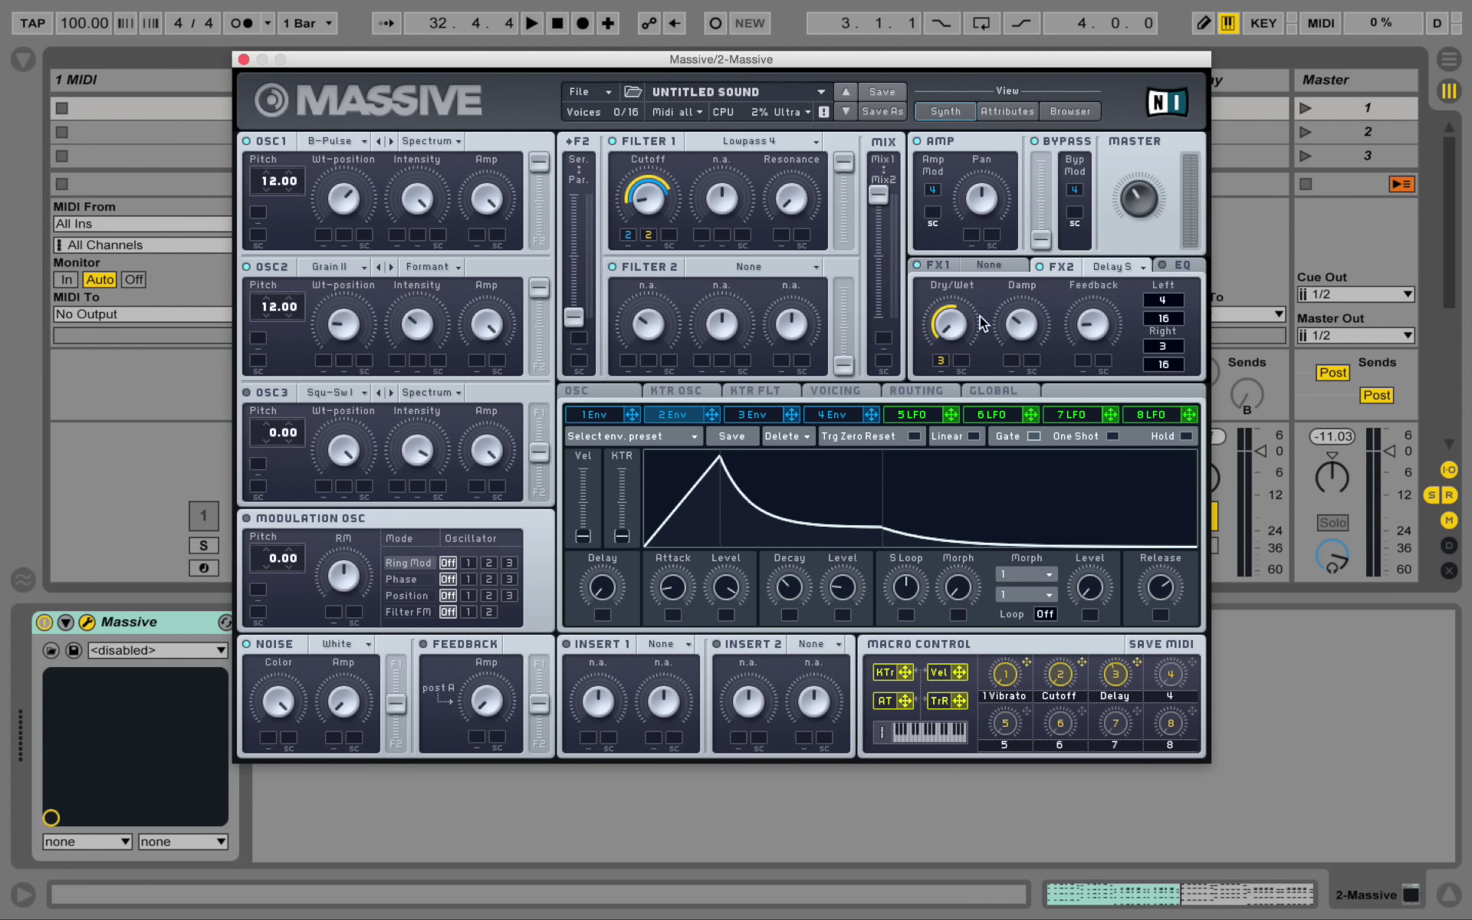
Load a Chorus into the FX1 effect slot
{"action": "left_click", "coordinate": [945, 264]}
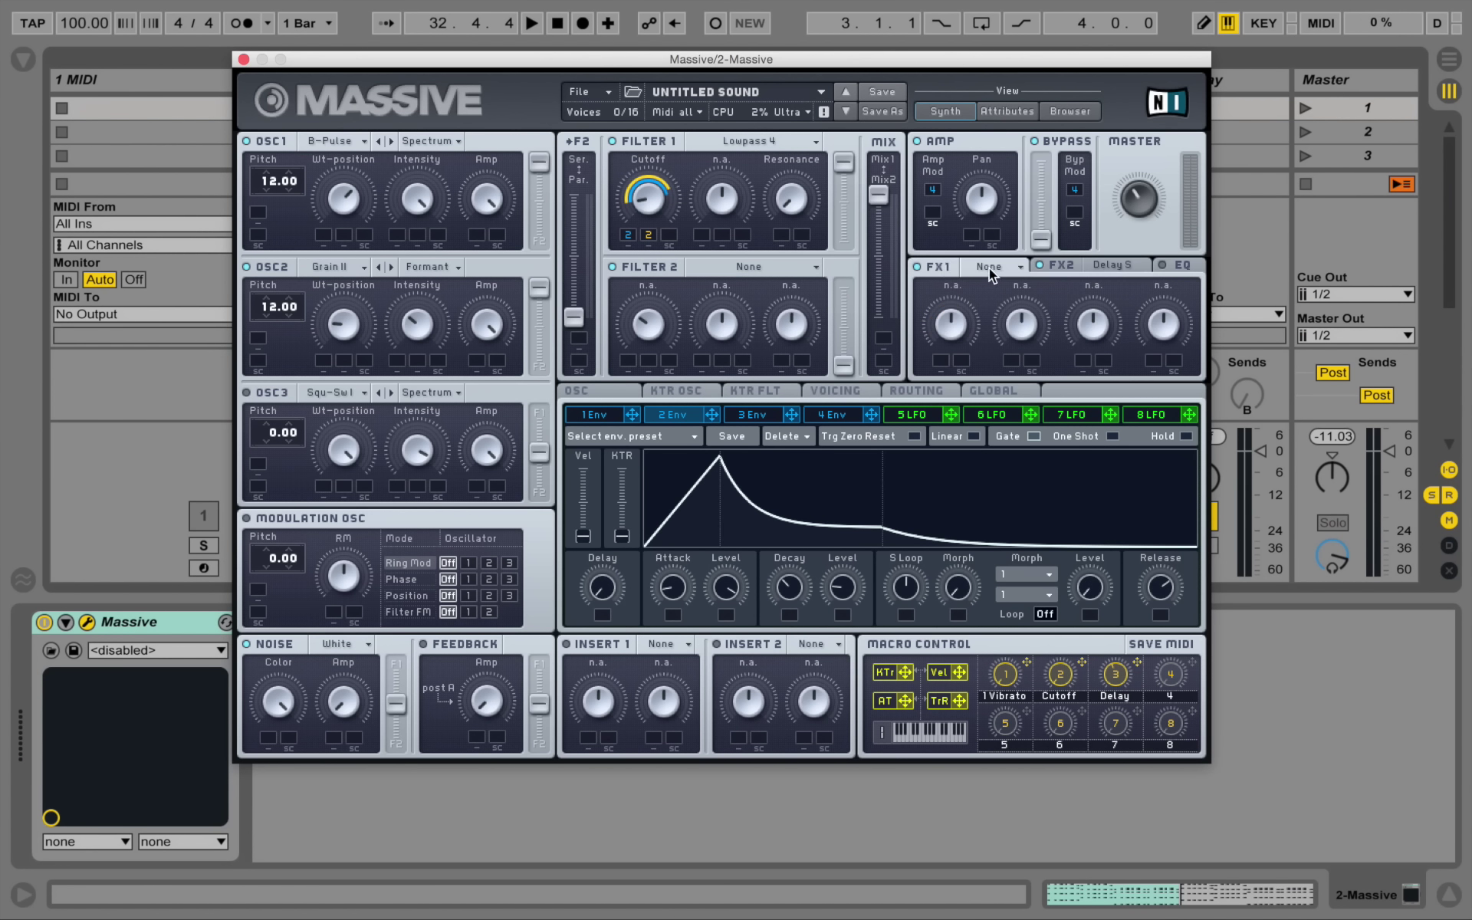
{"action": "left_click", "coordinate": [1015, 266]}
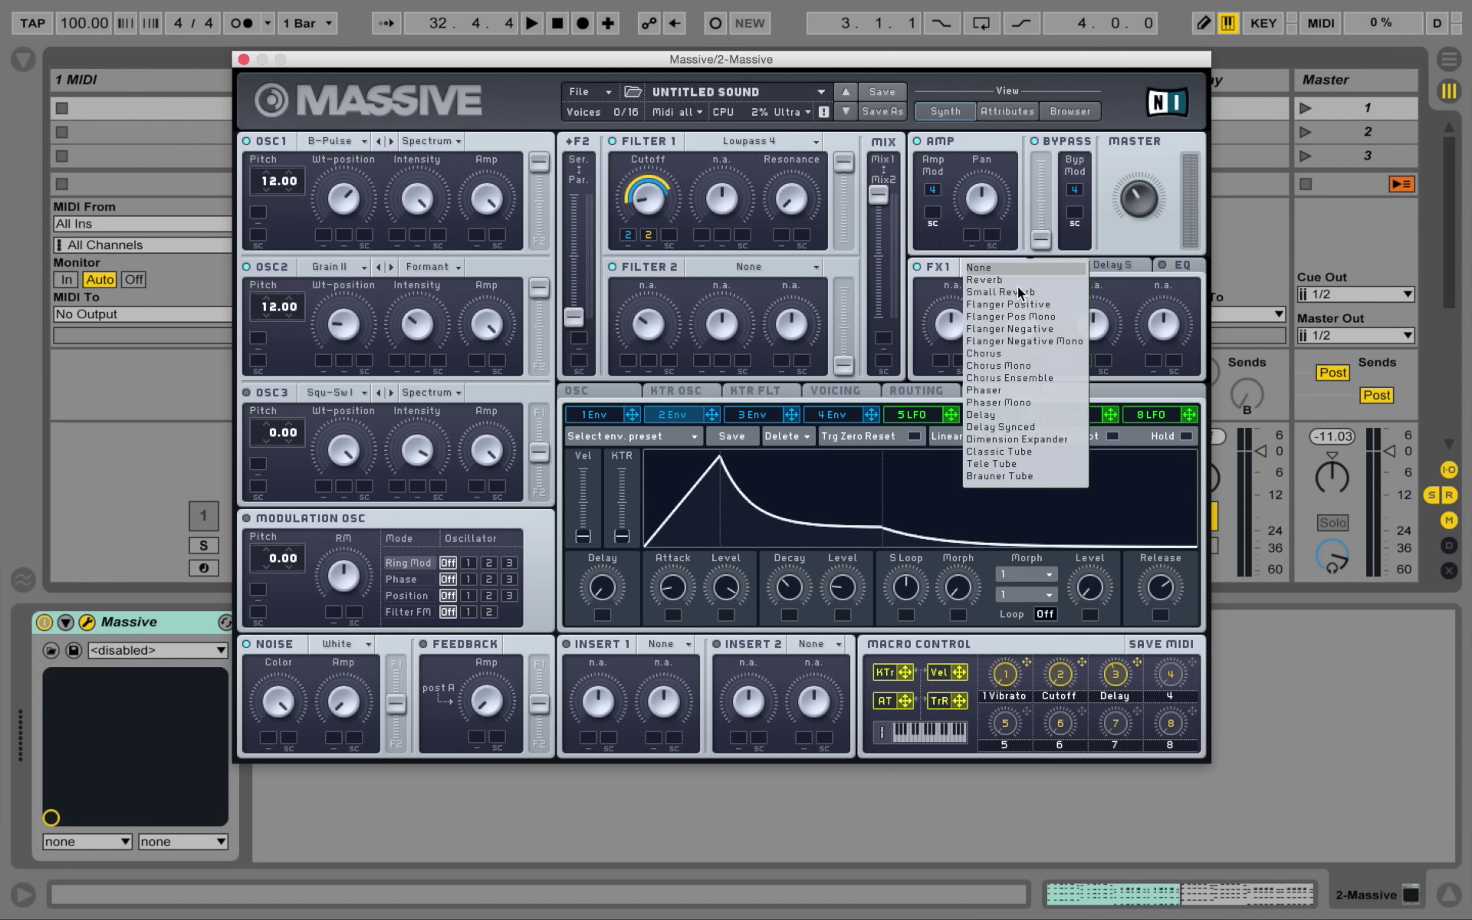
{"action": "left_click", "coordinate": [1029, 353]}
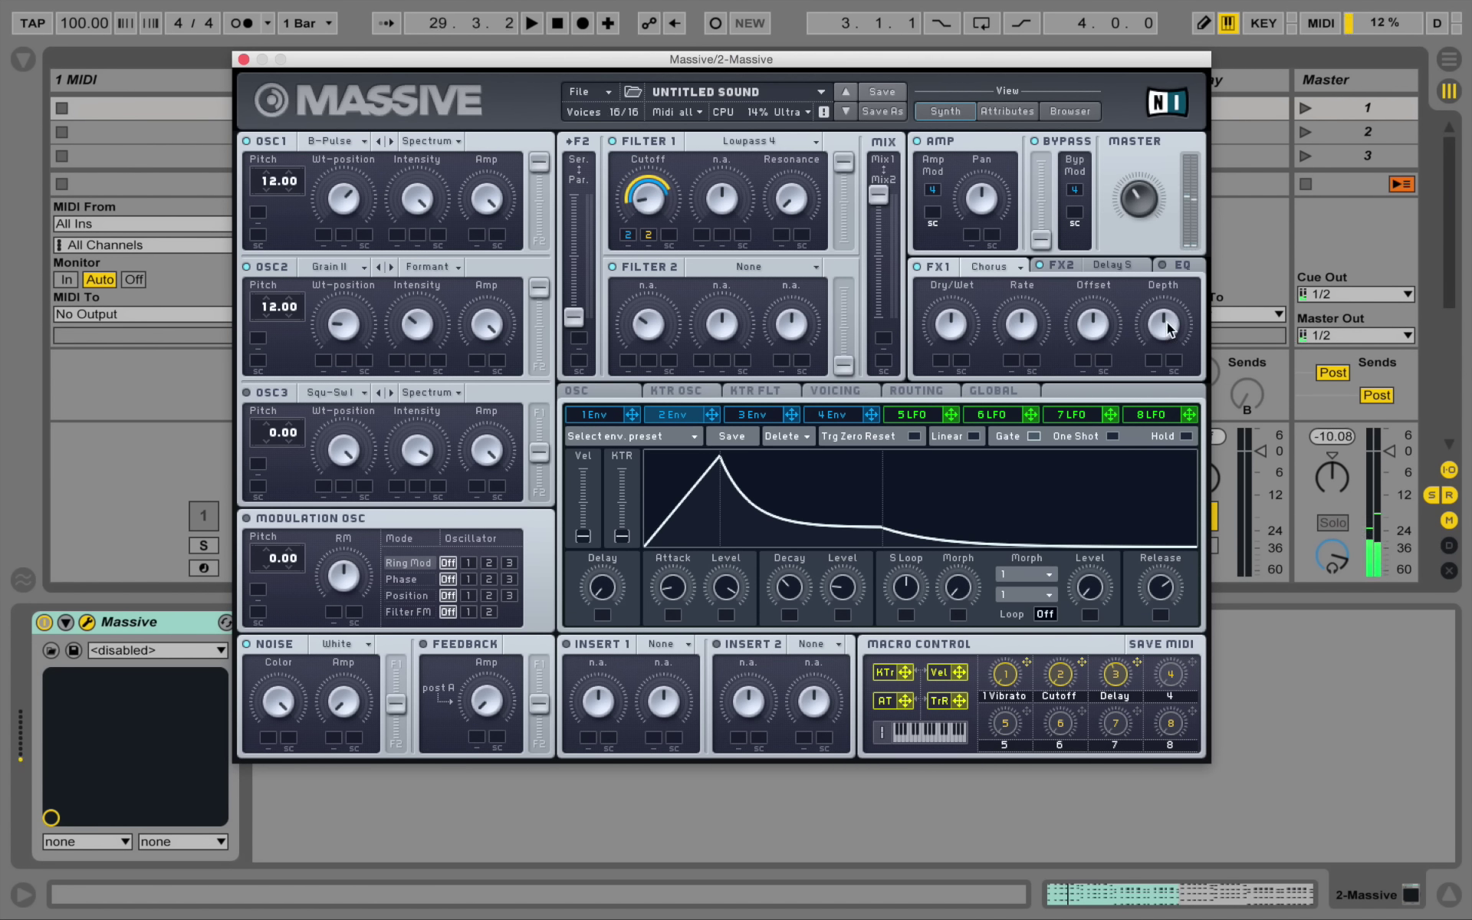
Adjust the chorus Offset and audition the result during playback
{"action": "left_click_drag", "start_coordinate": [1098, 322], "coordinate": [1172, 349]}
{"action": "key", "text": "space"}
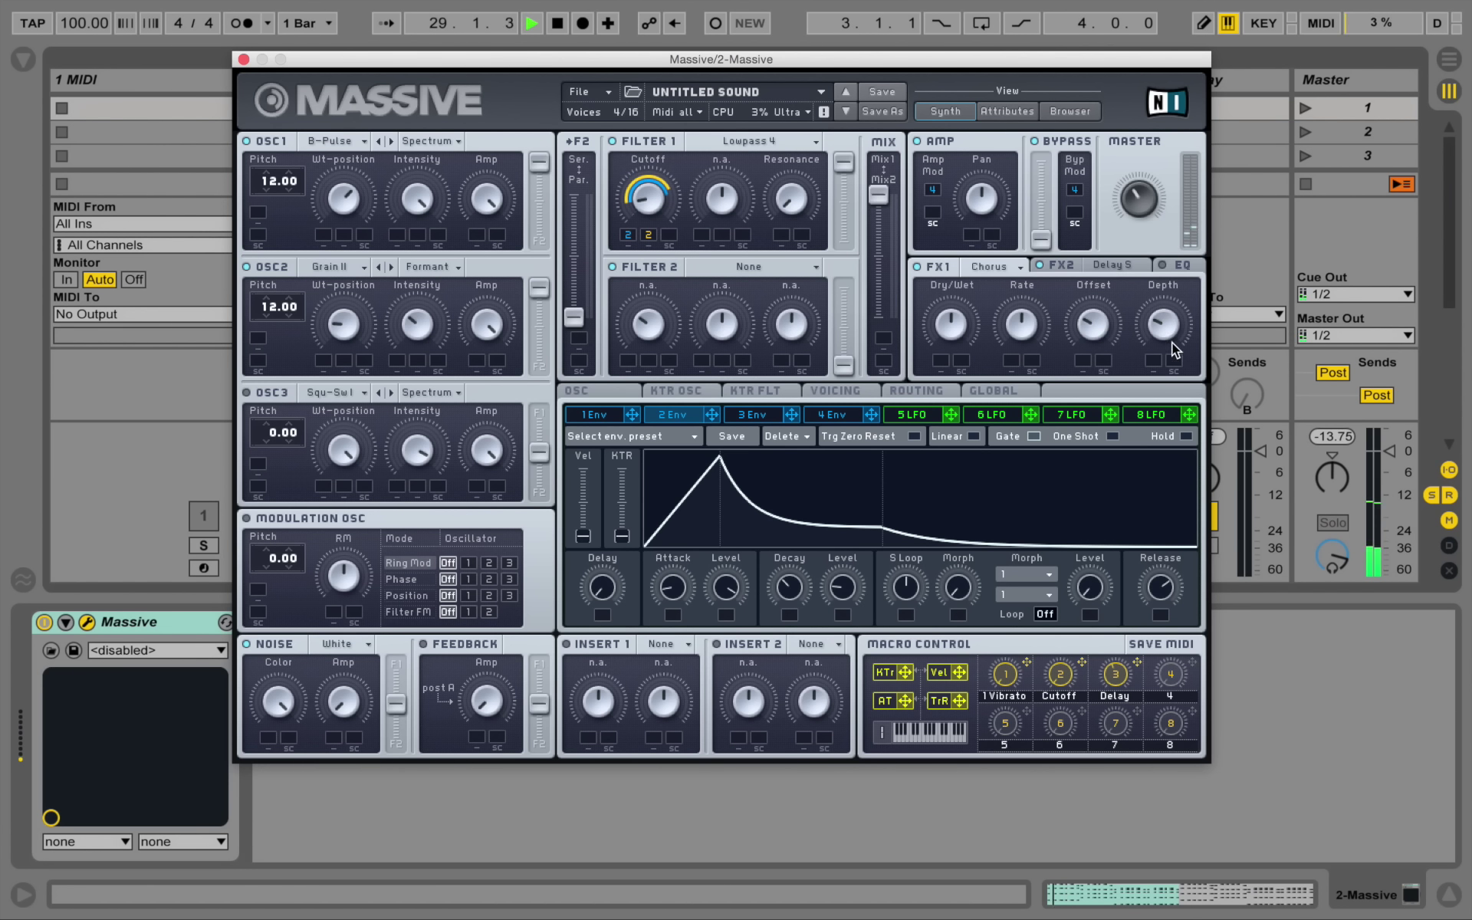
{"action": "key", "text": "space"}
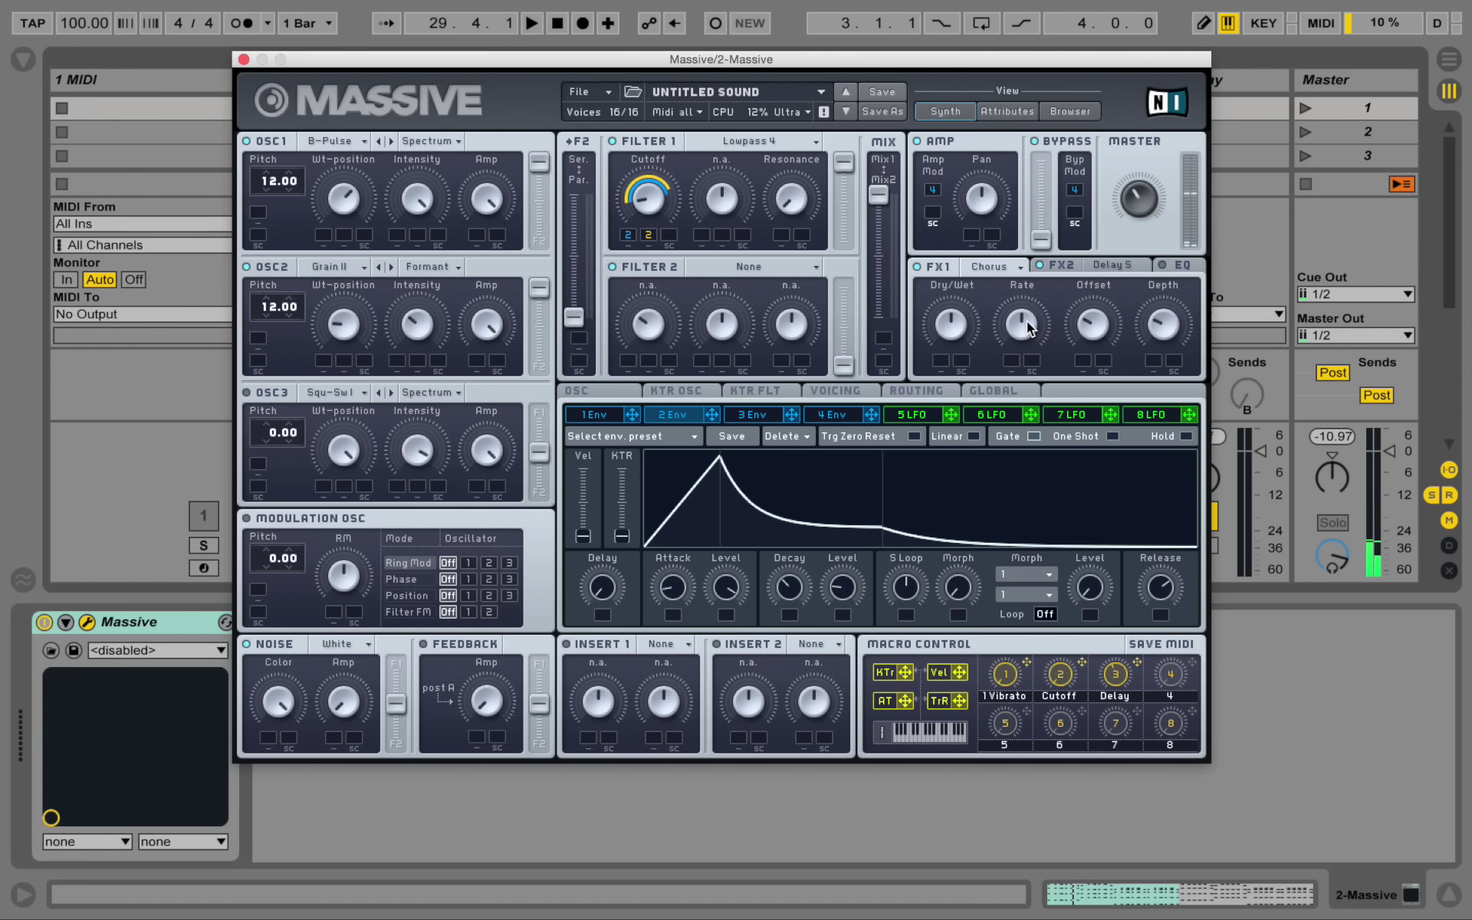
{"action": "key", "text": "space"}
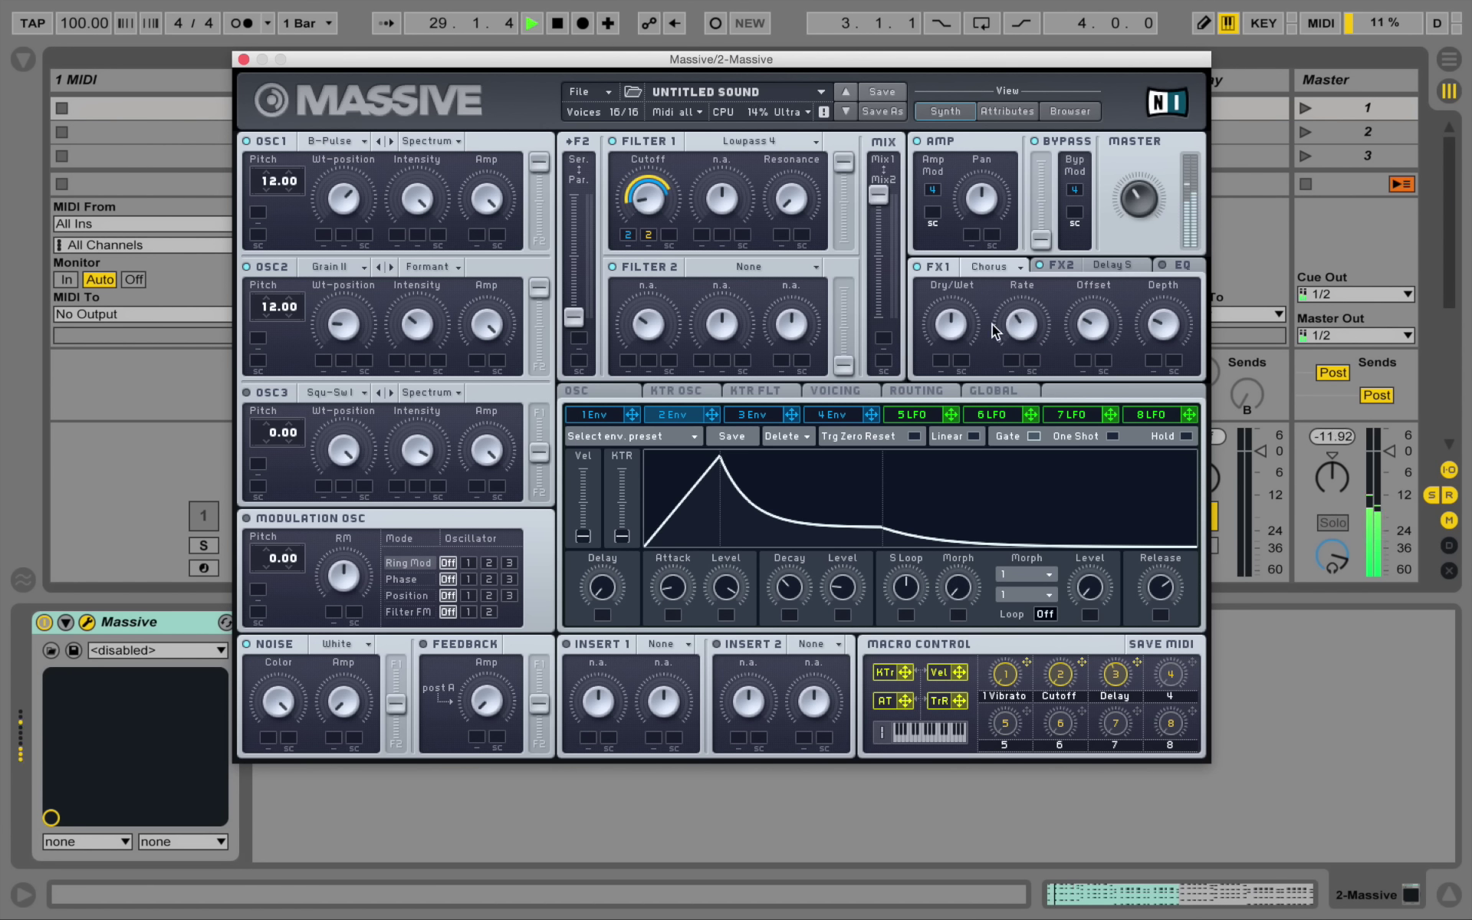
{"action": "key", "text": "space"}
{"action": "key", "text": "space"}
{"action": "key", "text": "space"}
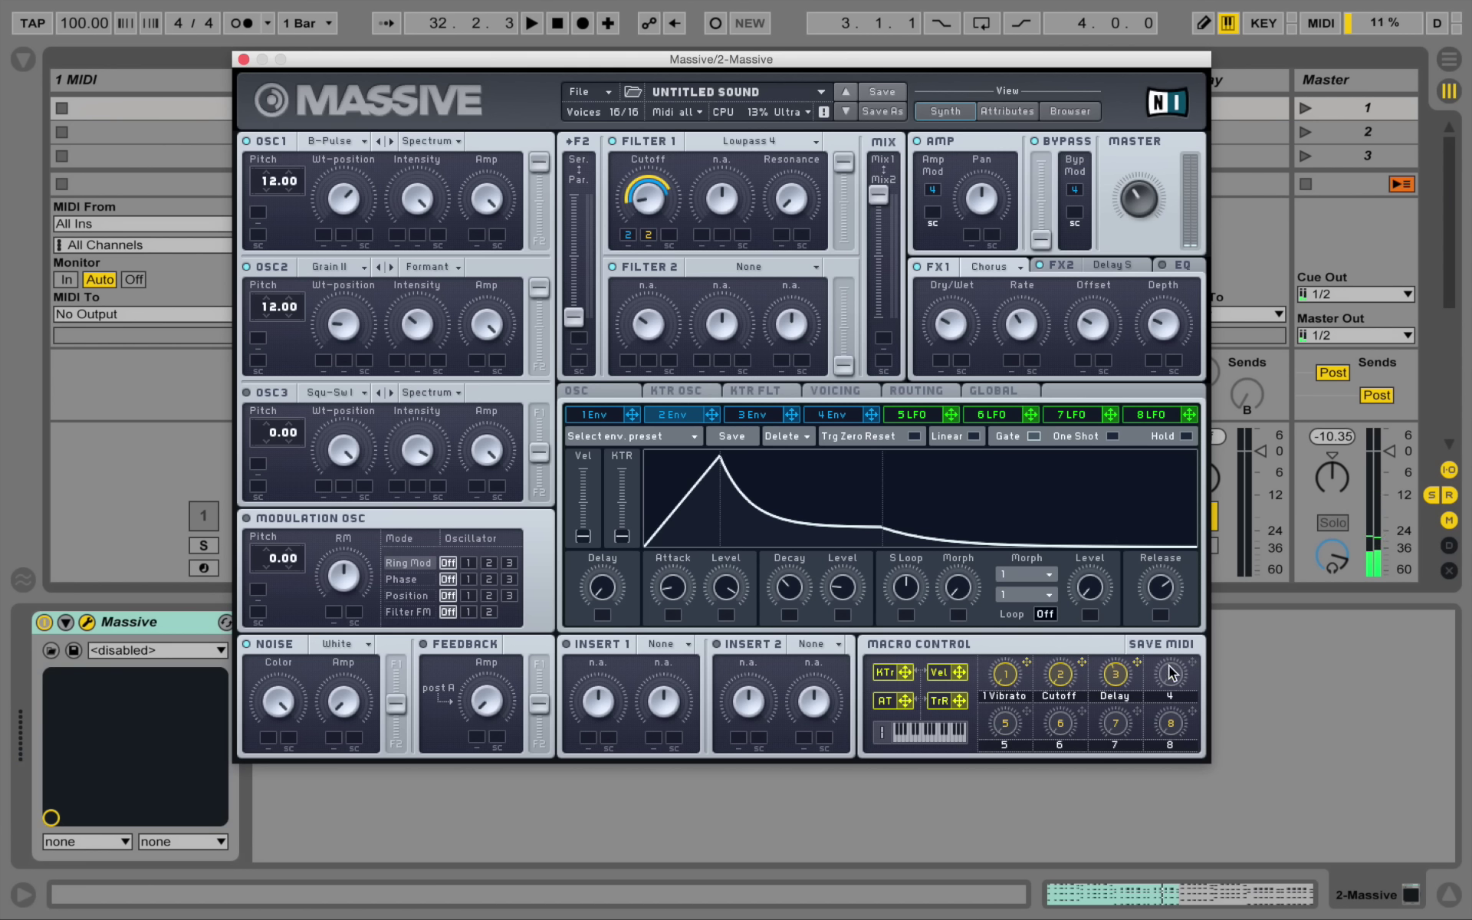
Assign macro 4 (Chorus) to the chorus Dry/Wet and trim its modulation amount
{"action": "left_click_drag", "start_coordinate": [1192, 661], "coordinate": [947, 366]}
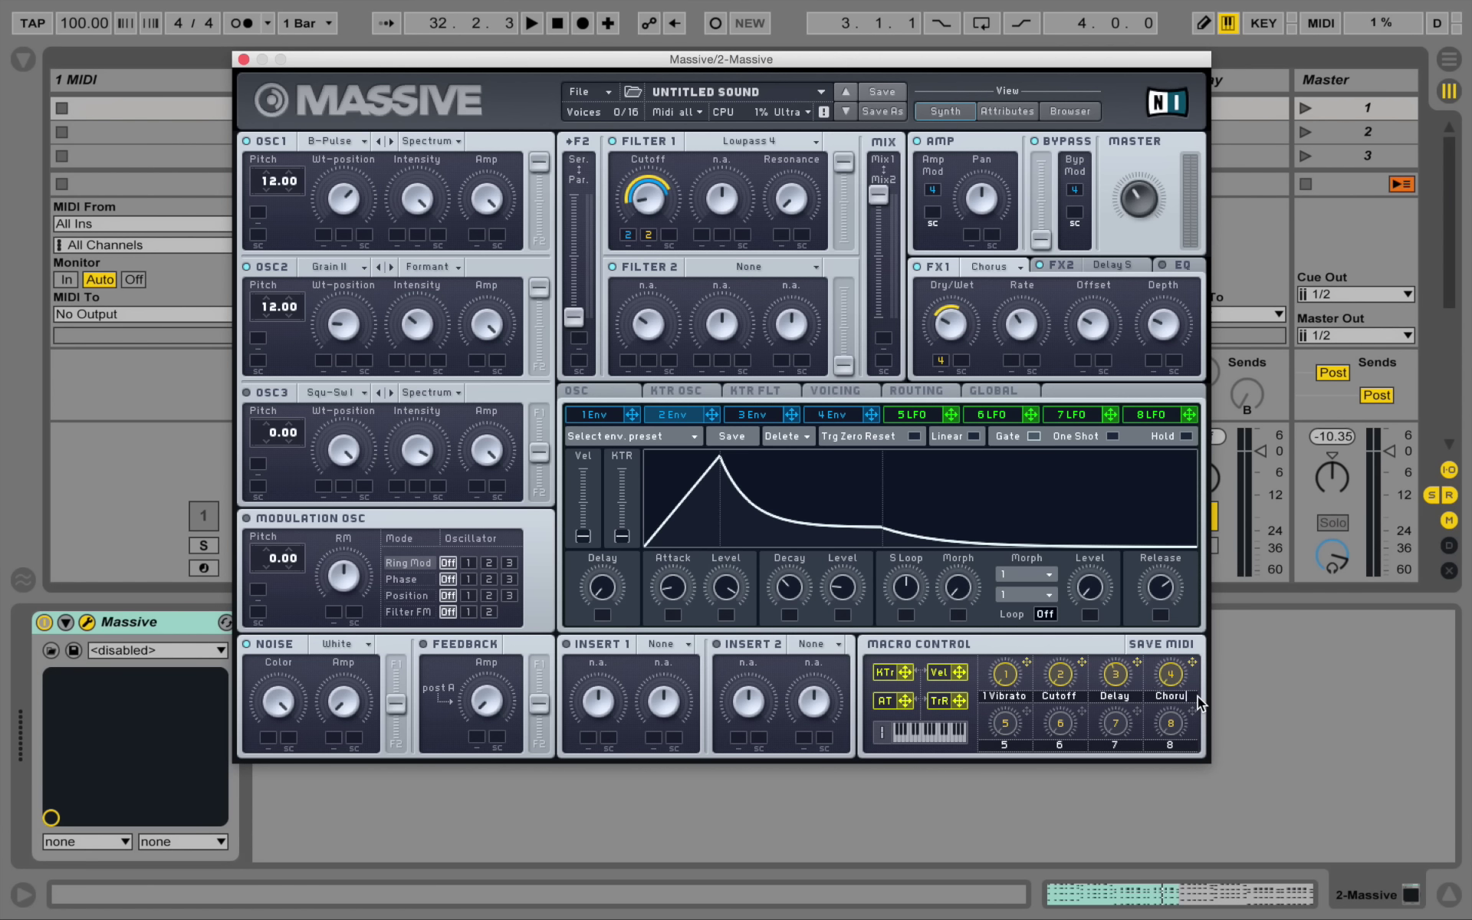
{"action": "key", "text": "space"}
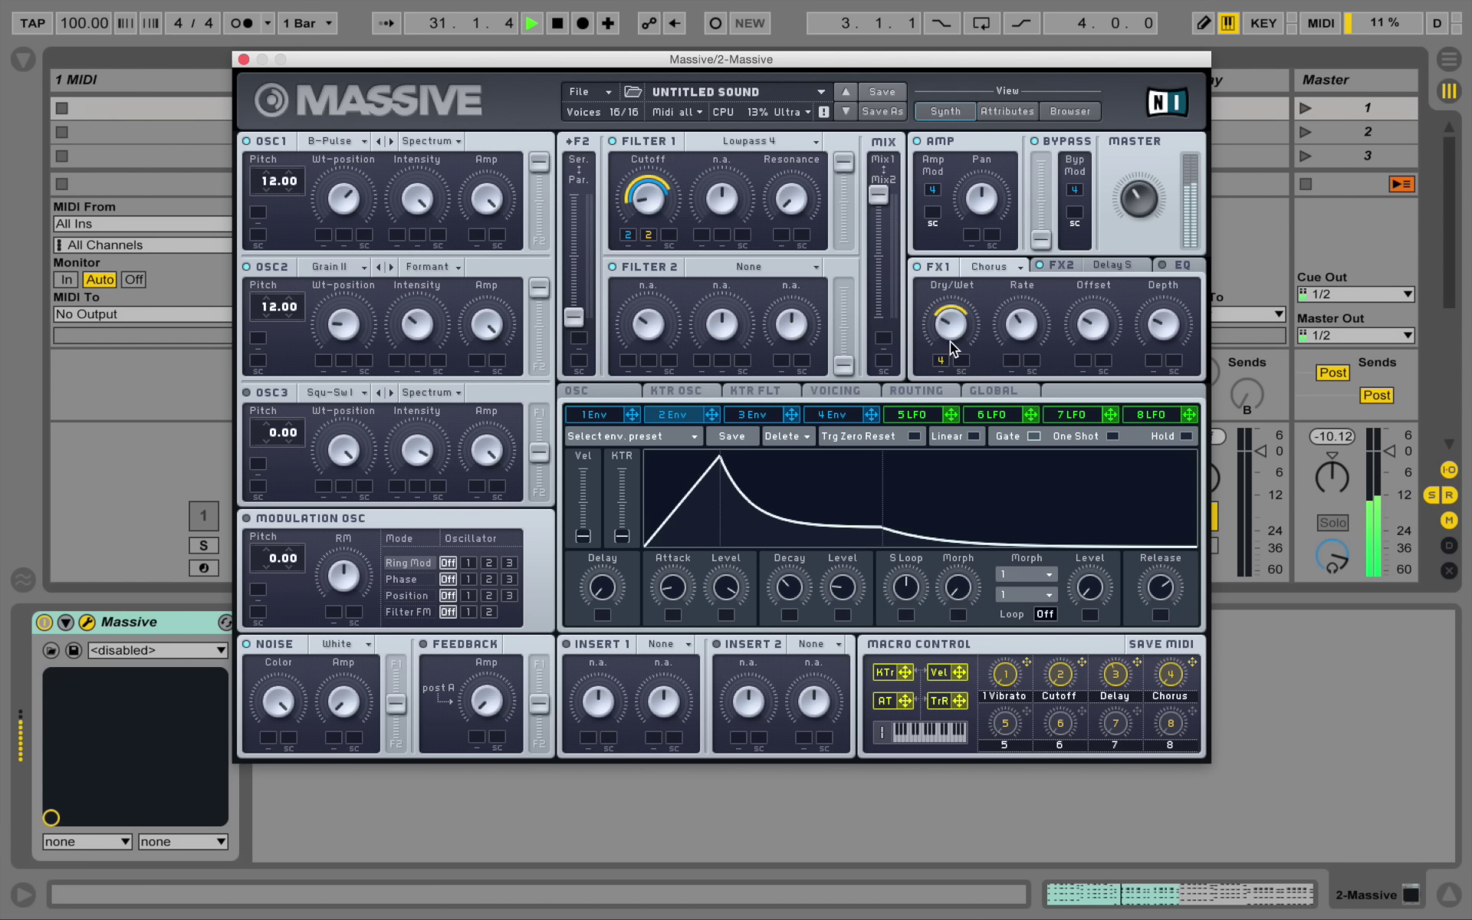
{"action": "left_click_drag", "start_coordinate": [955, 334], "coordinate": [965, 343]}
Load a Parabolic Shaper into Insert 1 in the Routing view and lower its Dry/Wet
{"action": "key", "text": "space"}
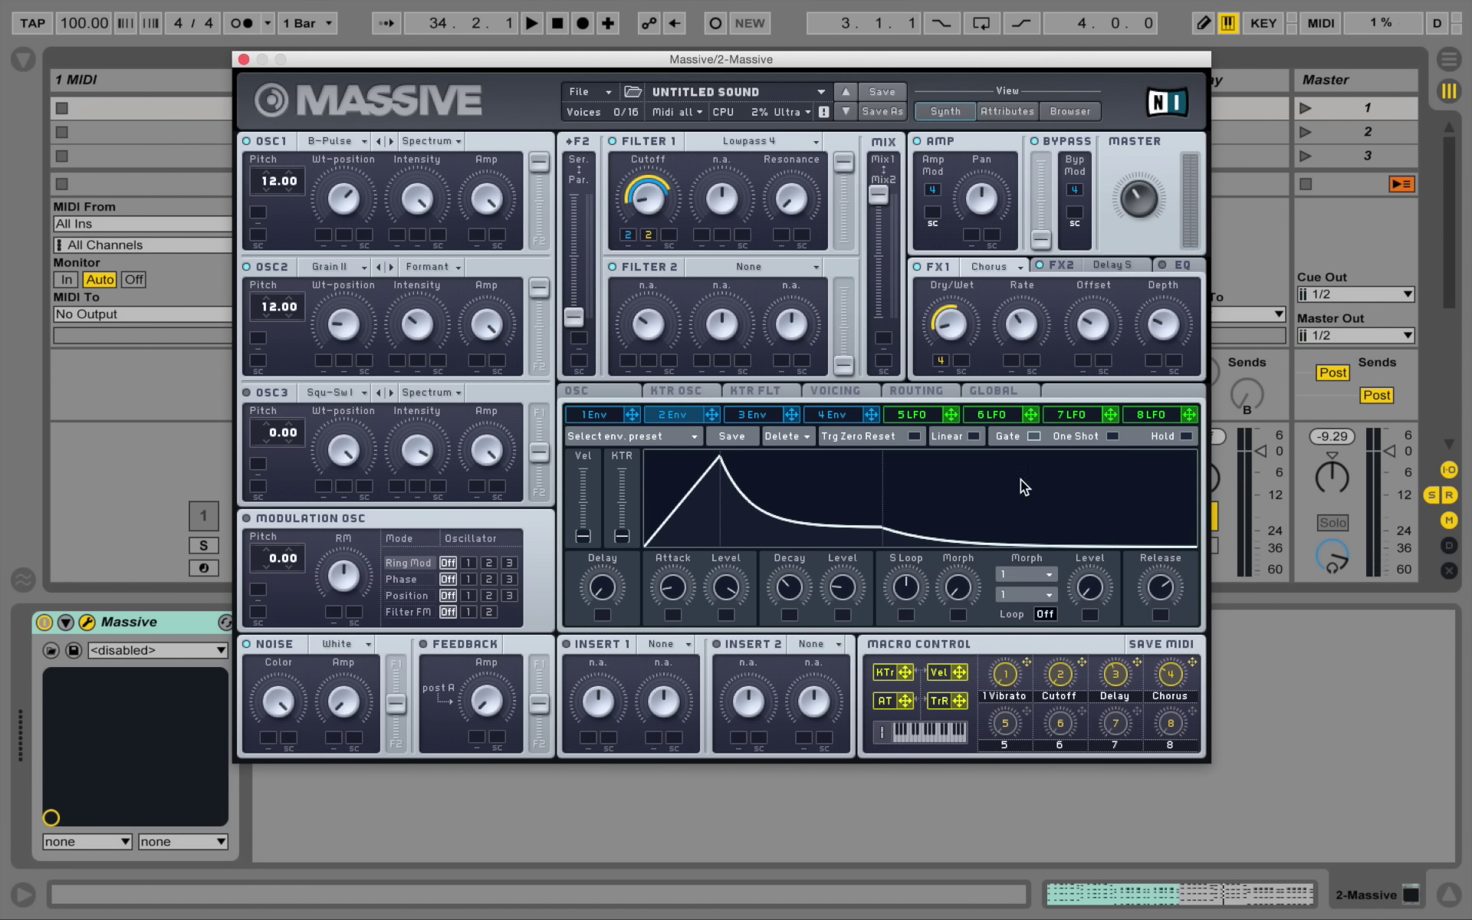
{"action": "left_click", "coordinate": [916, 389]}
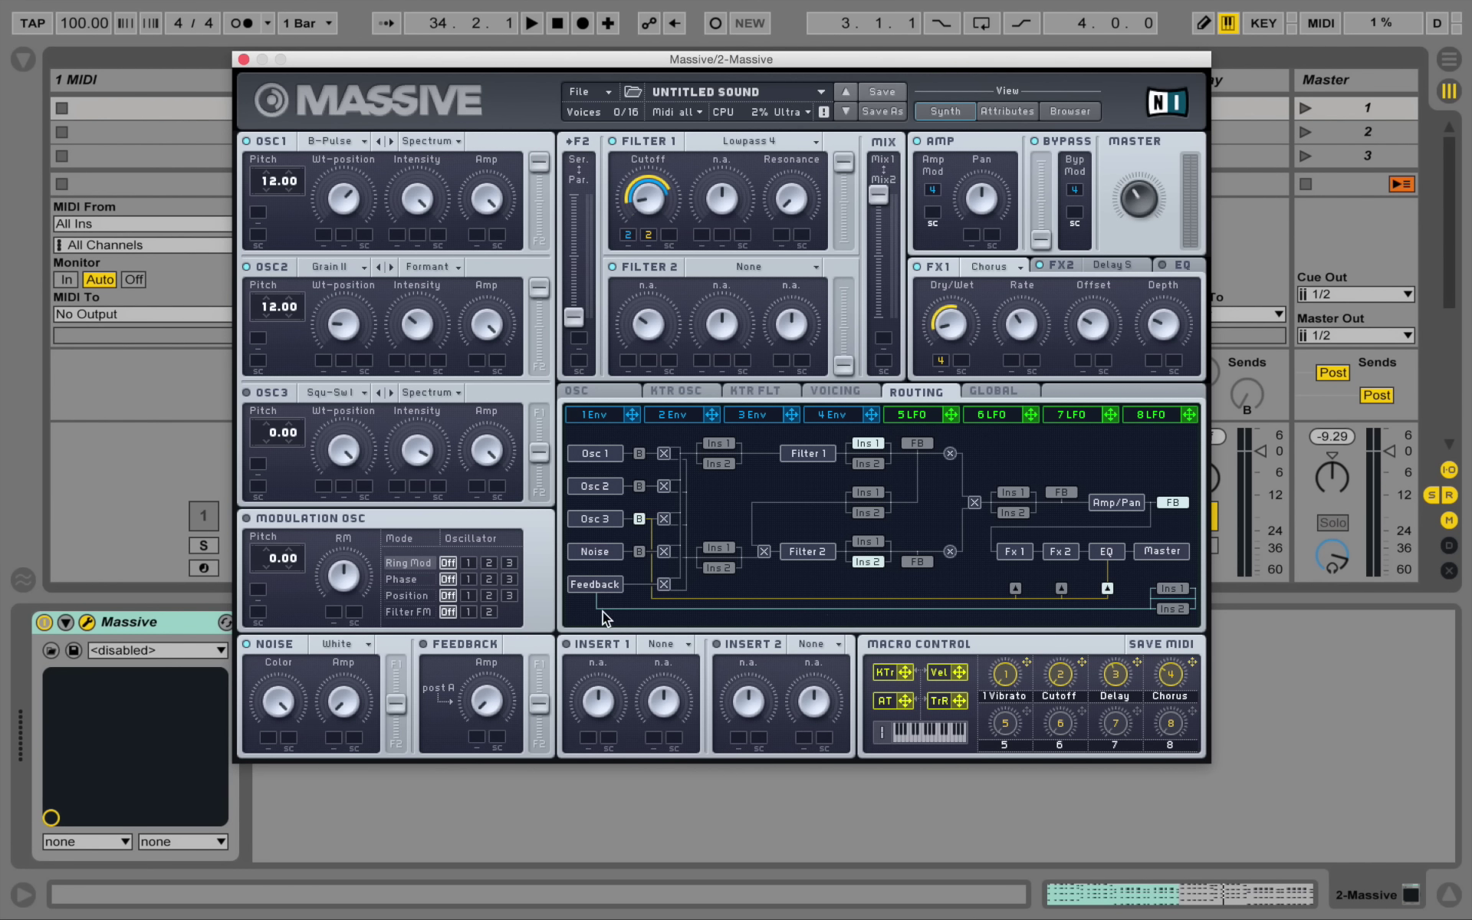
{"action": "left_click", "coordinate": [684, 645]}
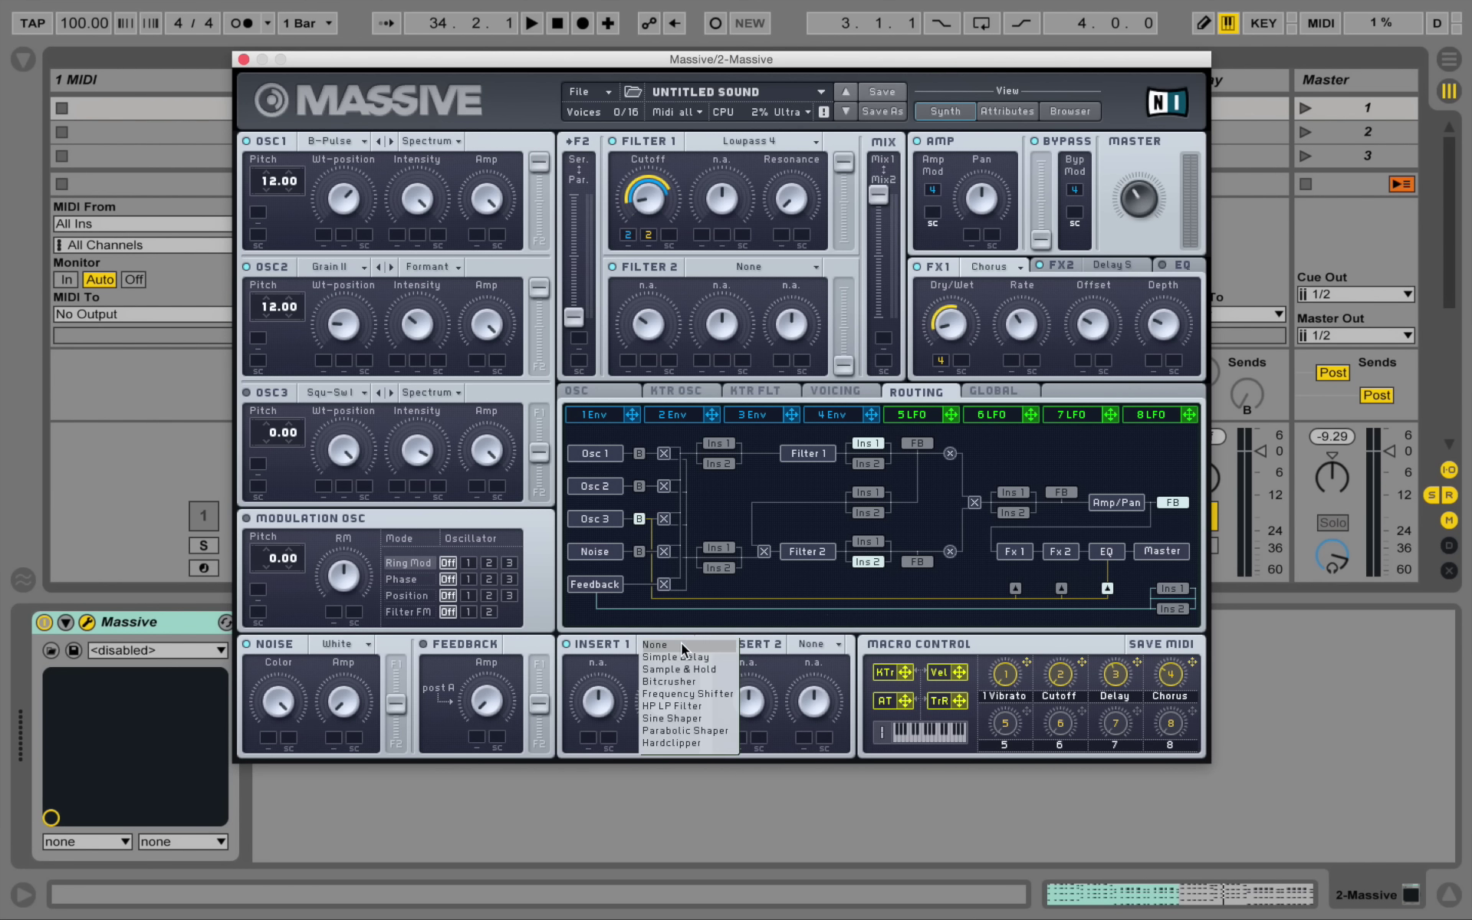
{"action": "left_click", "coordinate": [721, 732]}
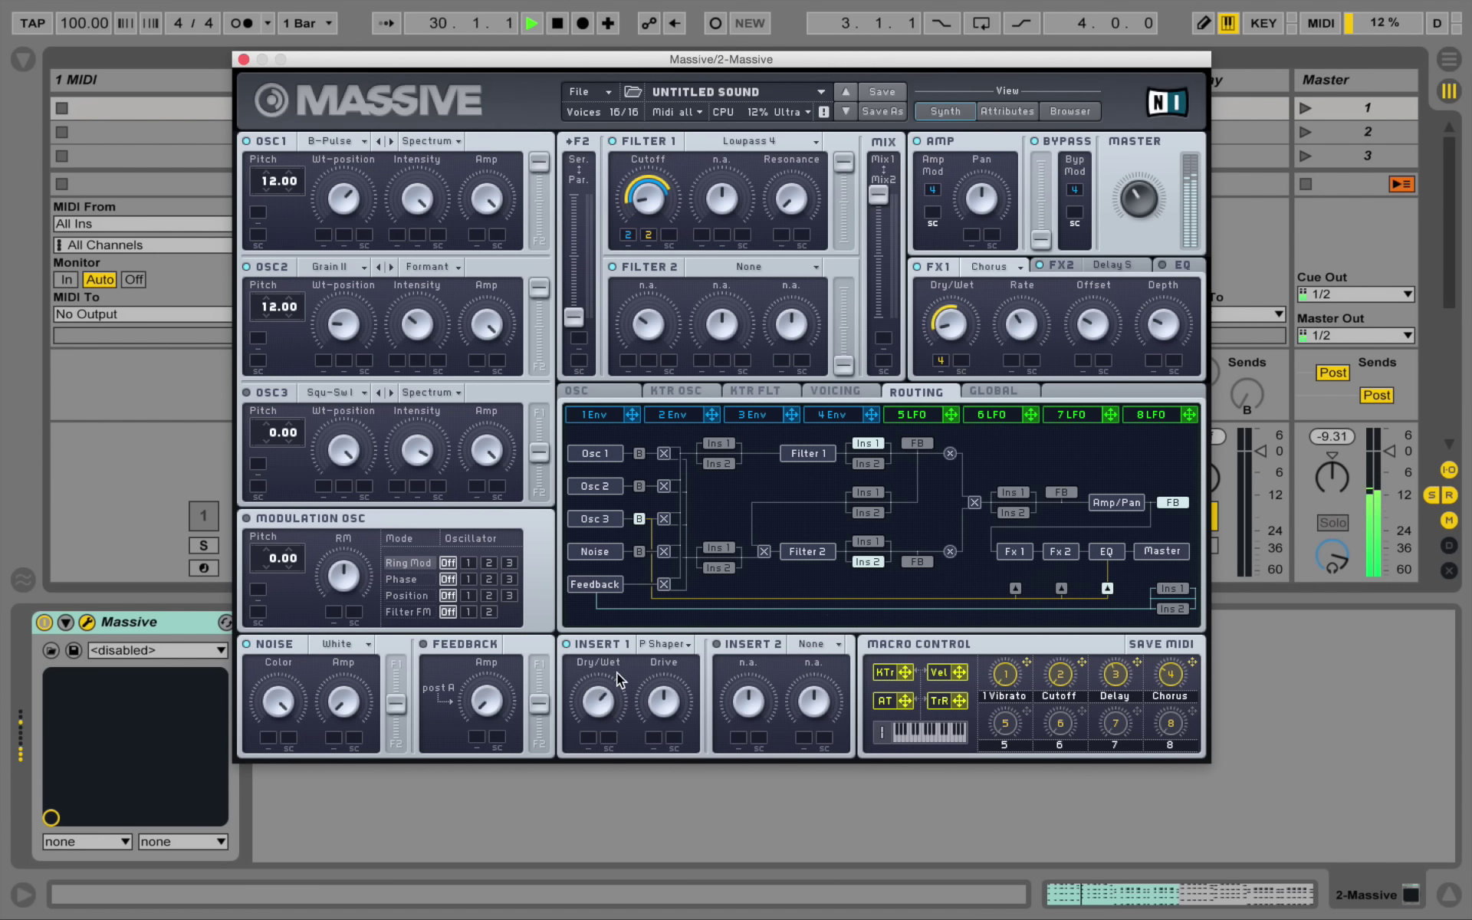
{"action": "mouse_move", "coordinate": [599, 702]}
{"action": "left_mouse_down"}
{"action": "mouse_move", "coordinate": [619, 728]}
{"action": "mouse_move", "coordinate": [632, 831]}
{"action": "mouse_move", "coordinate": [609, 716]}
{"action": "left_mouse_up"}
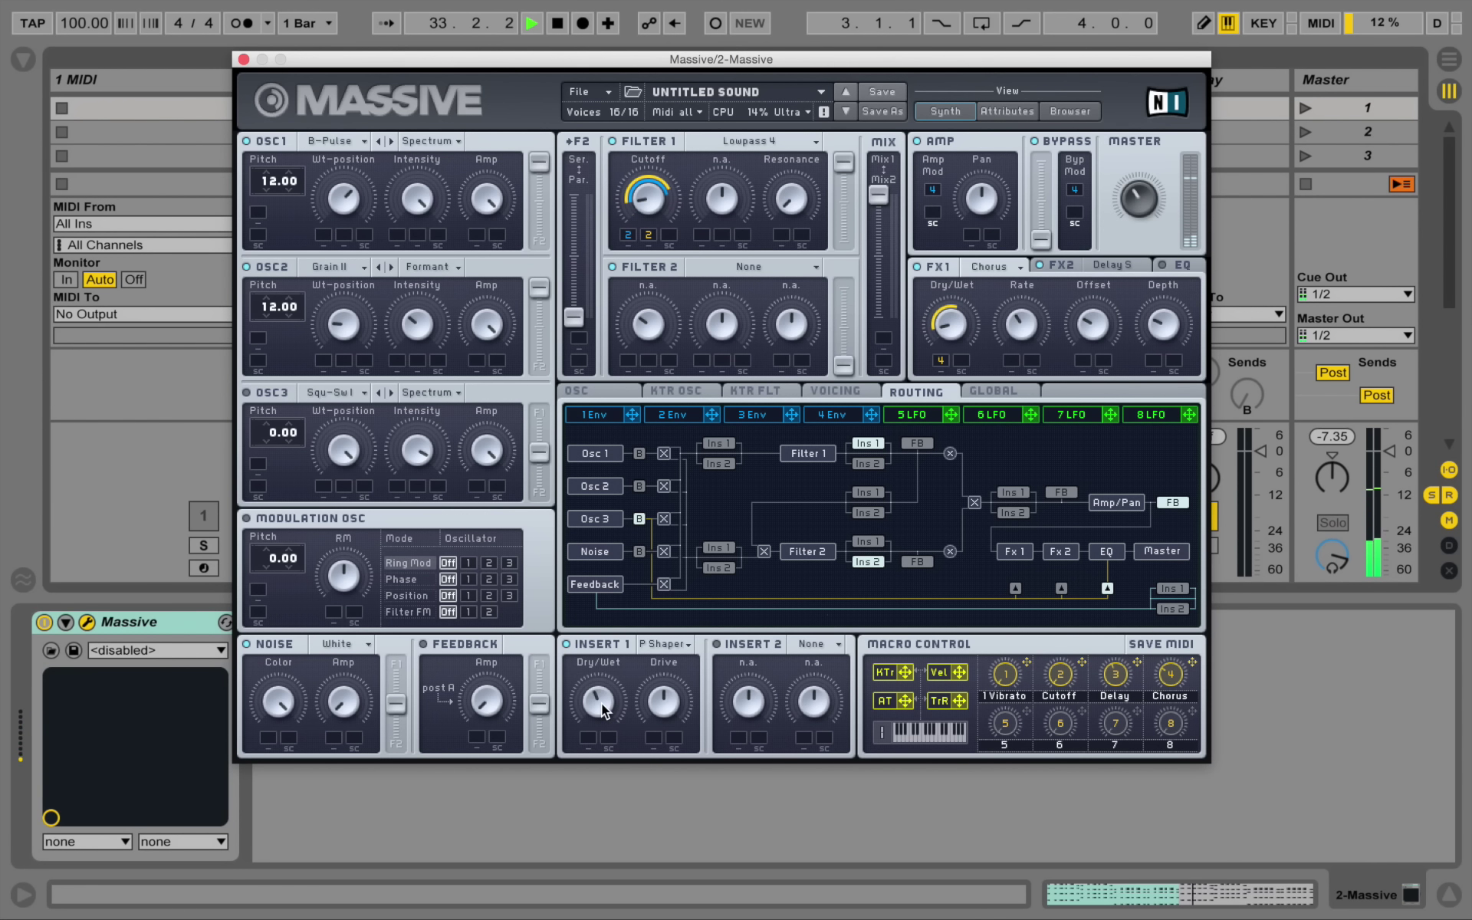
{"action": "key", "text": "space"}
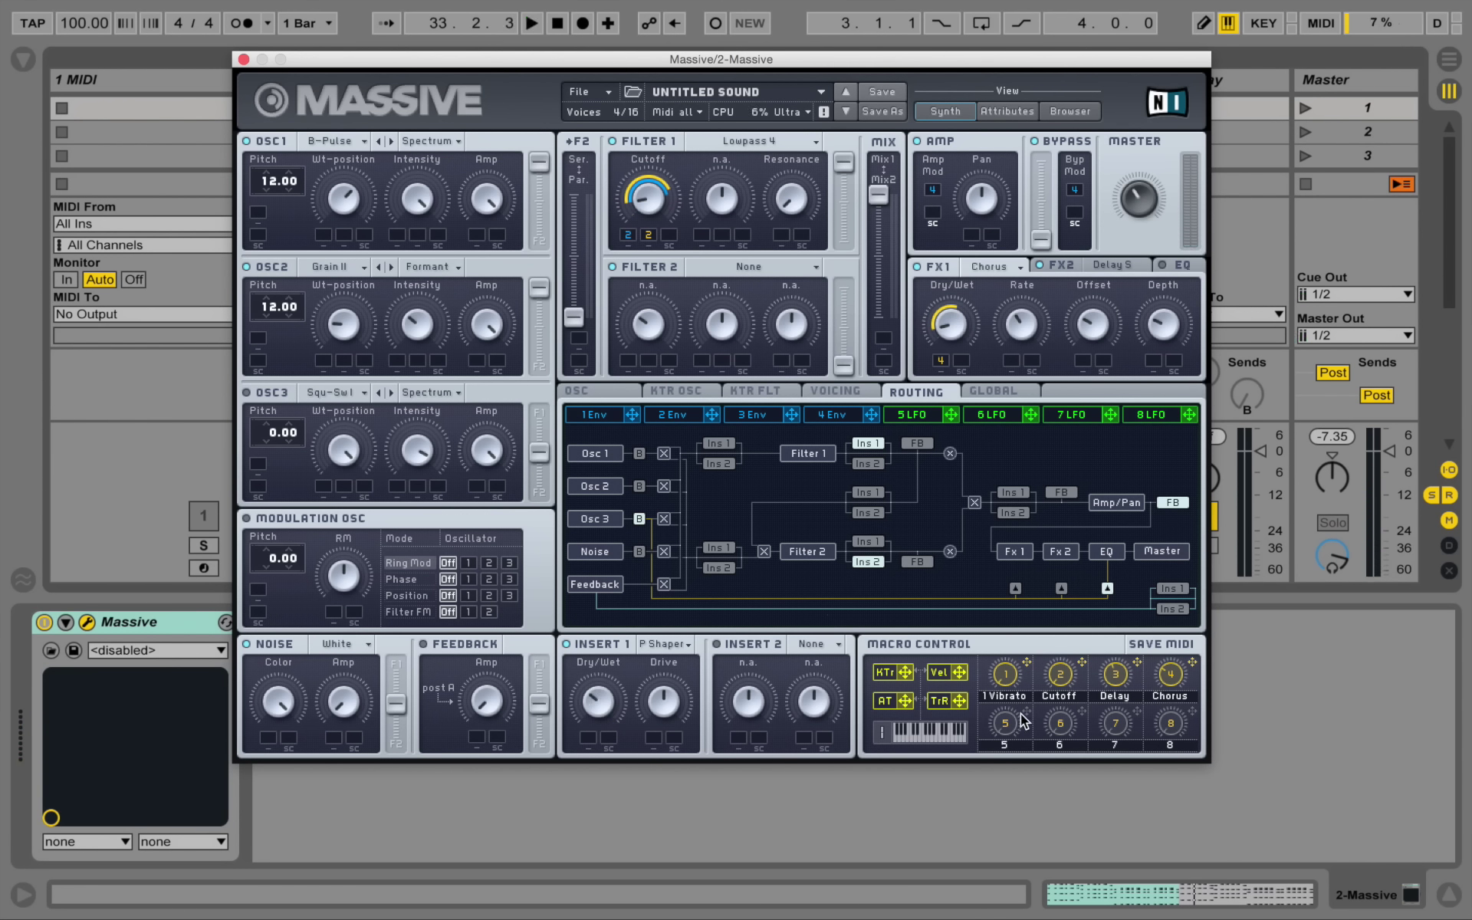
Assign macro 5 (Drive) to the Parabolic Shaper's Dry/Wet and test it with playback
{"action": "left_click_drag", "start_coordinate": [636, 707], "coordinate": [591, 736]}
{"action": "key", "text": "space"}
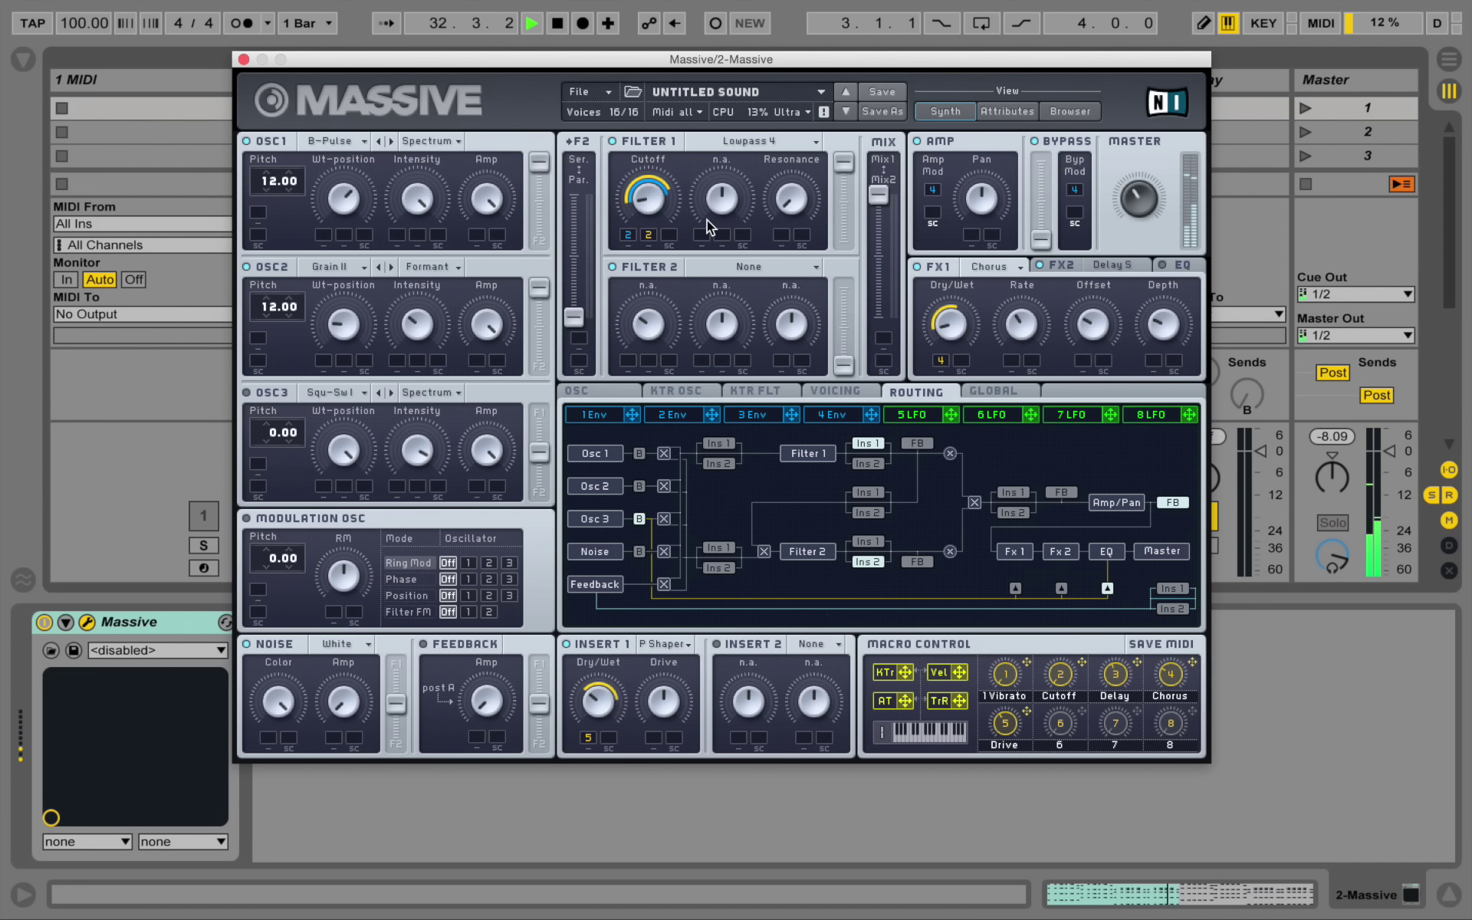
{"action": "key", "text": "space"}
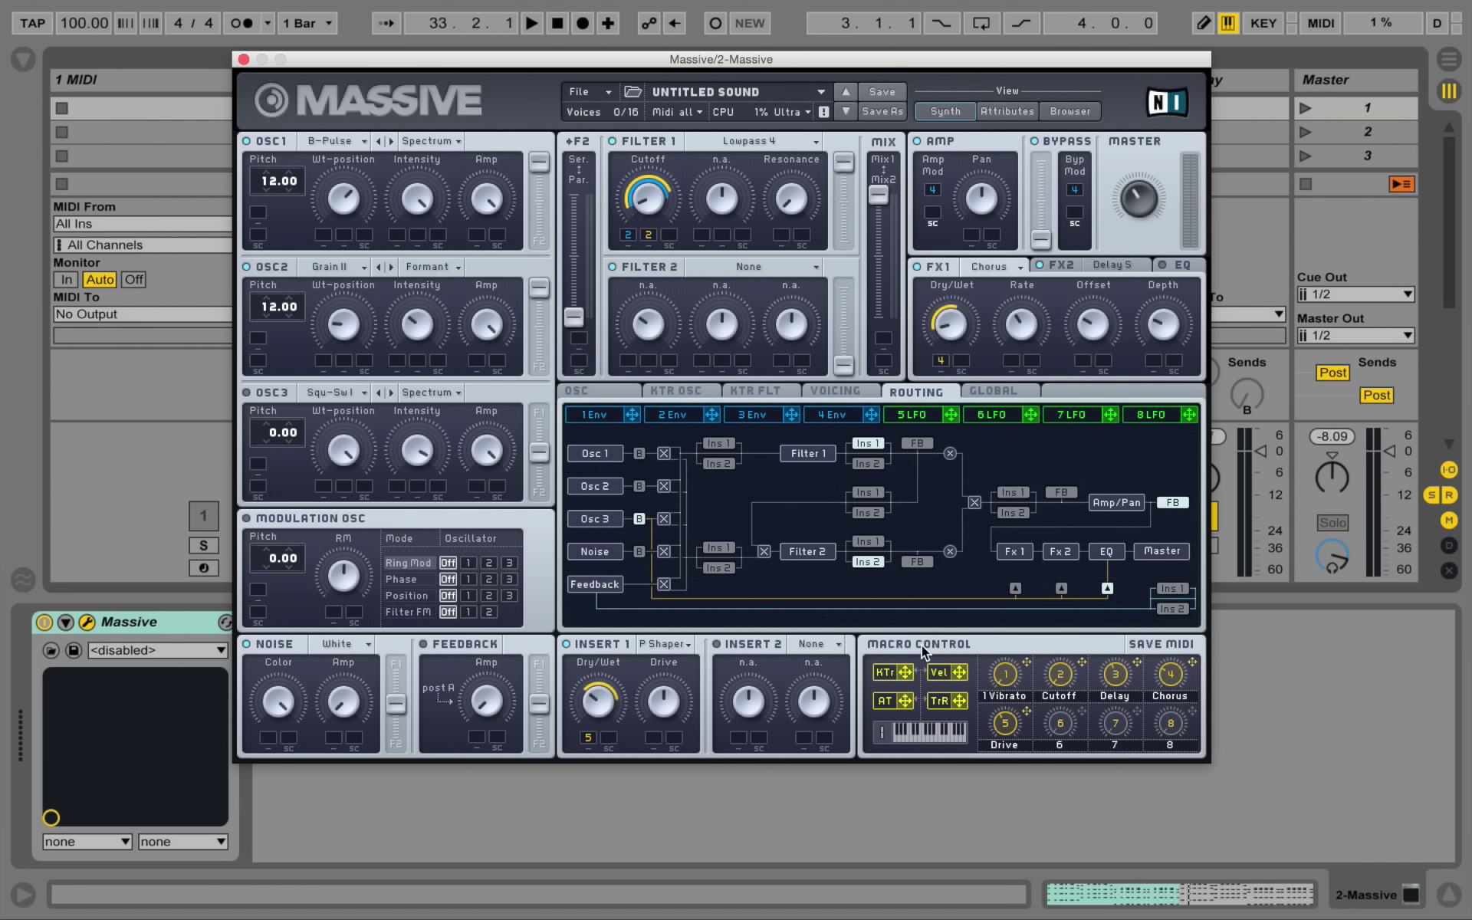
{"action": "key", "text": "space"}
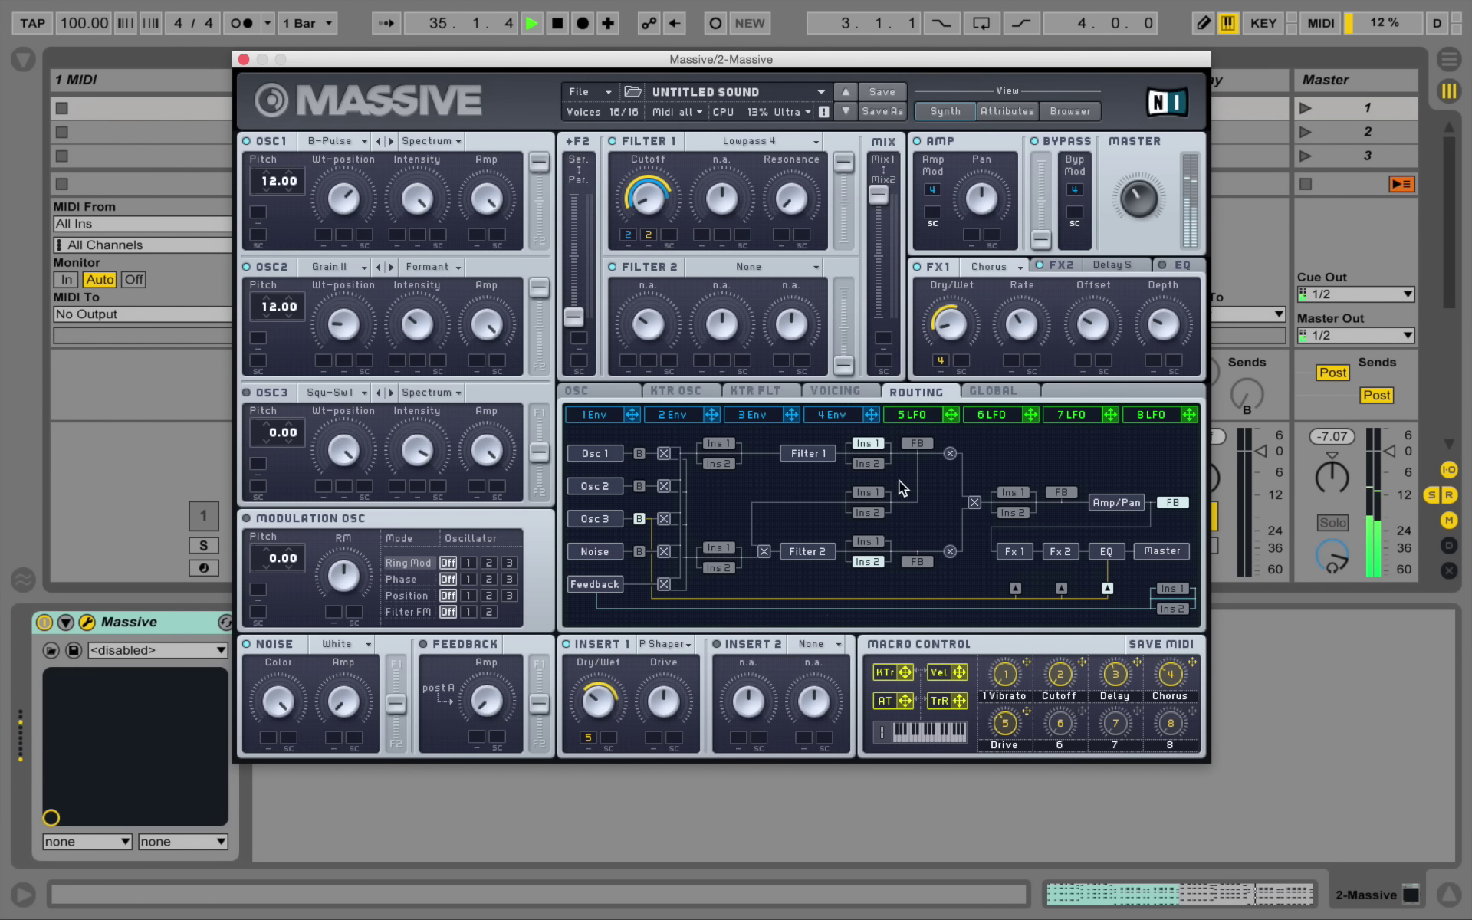
{"action": "key", "text": "space"}
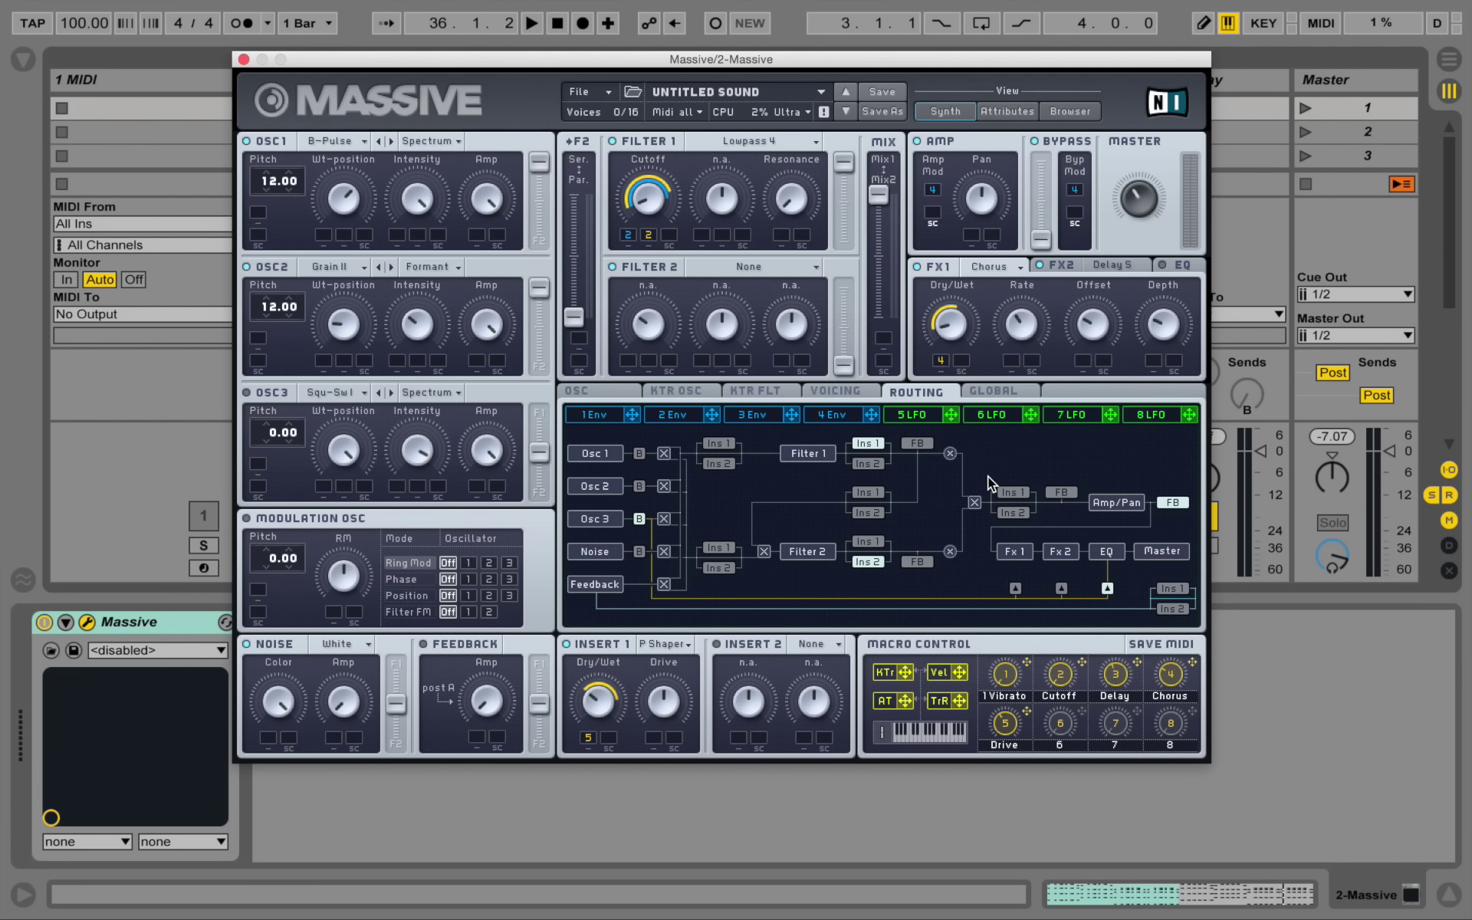
Audition two-voice unison with pitch spread switched on and widened slightly
{"action": "left_click", "coordinate": [840, 390]}
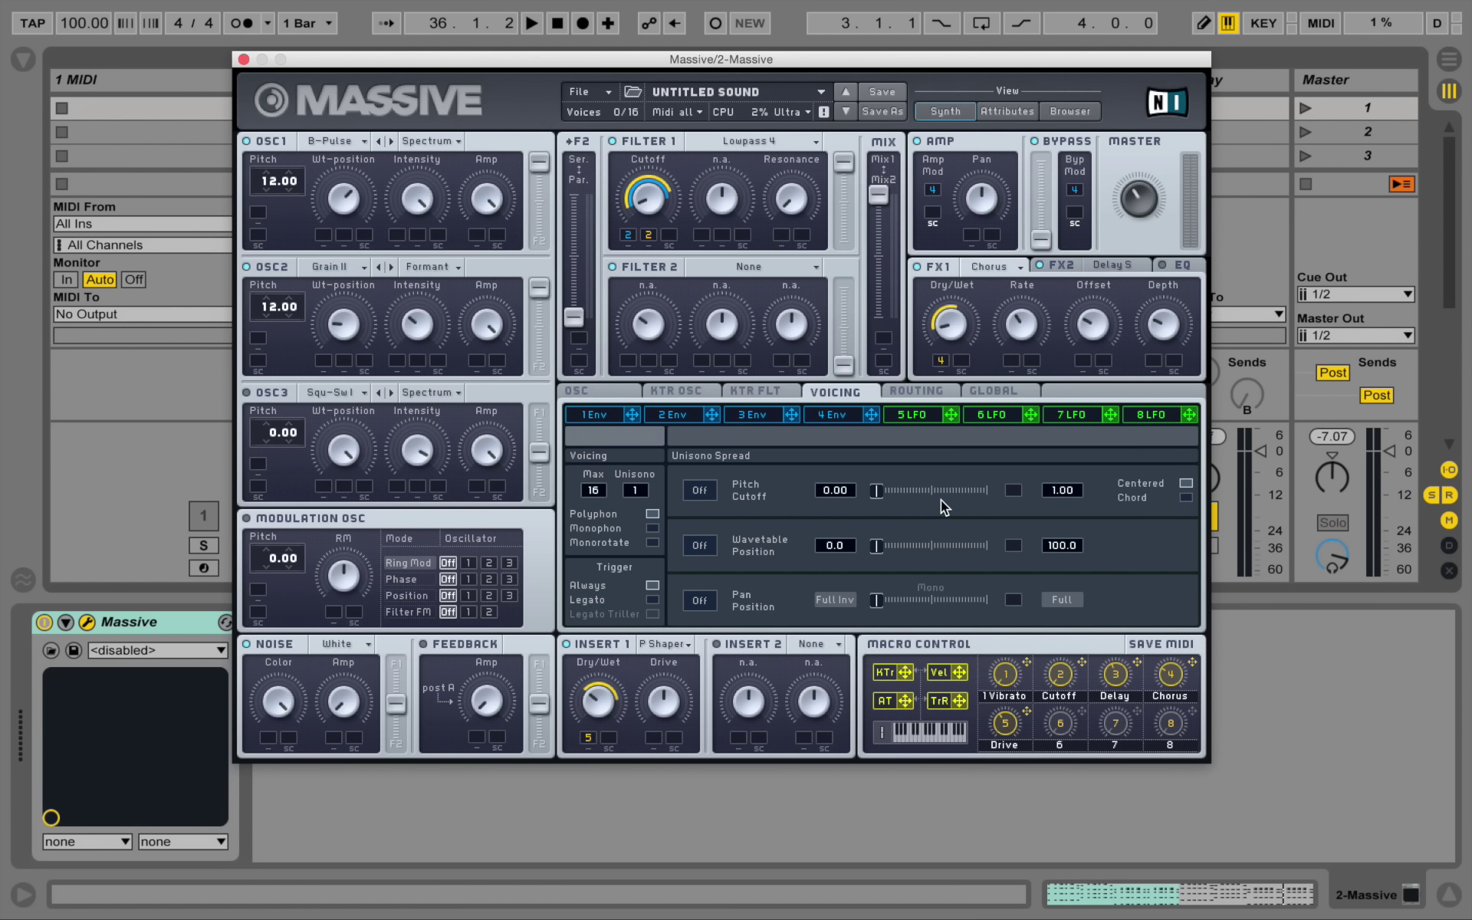
{"action": "key", "text": "space"}
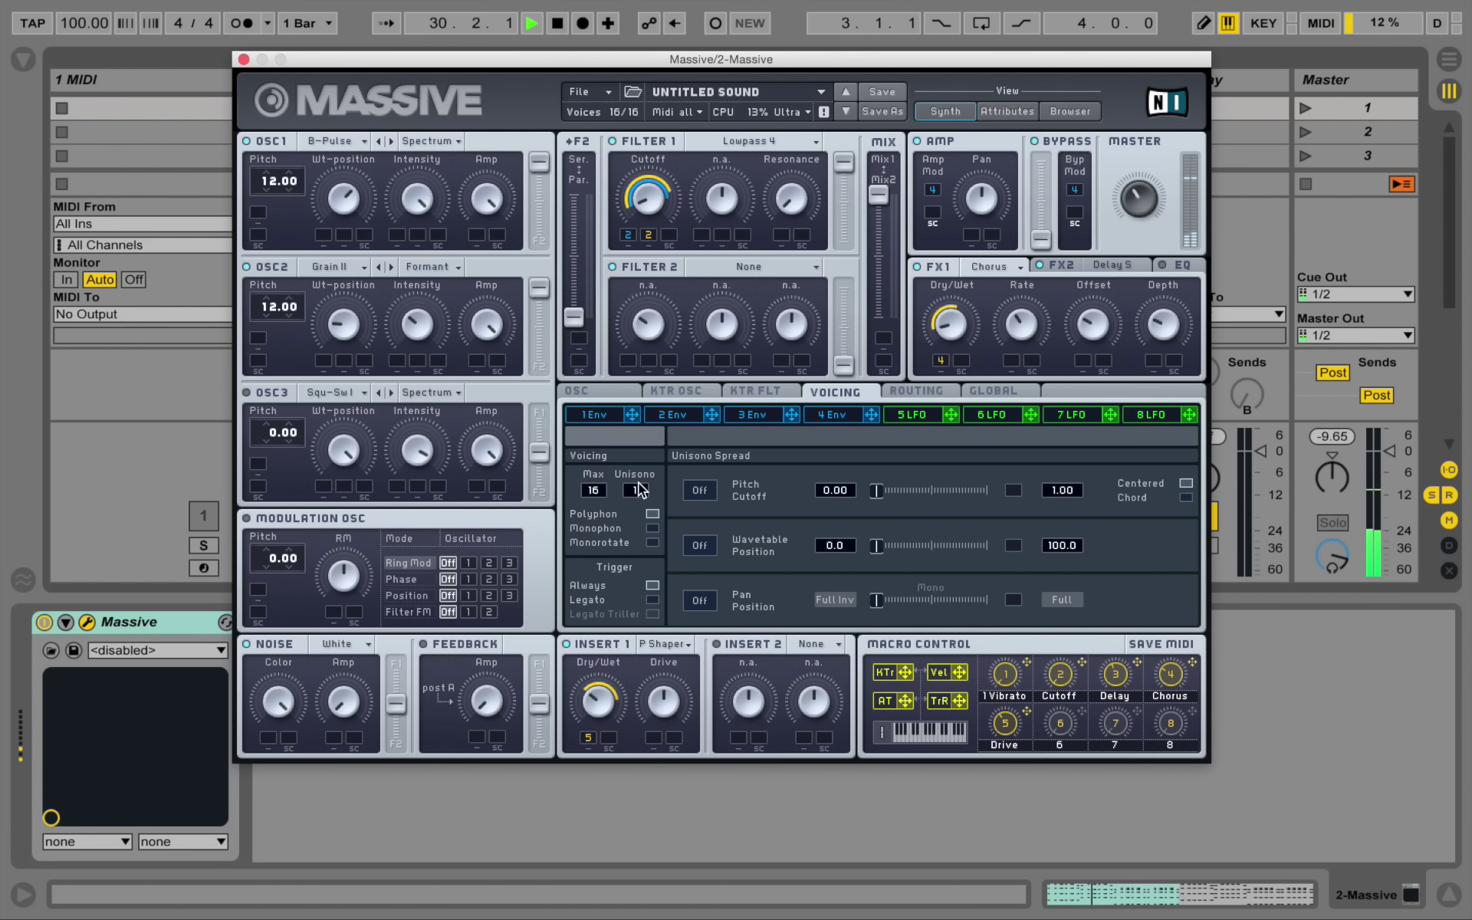
{"action": "left_click_drag", "start_coordinate": [641, 489], "coordinate": [641, 482]}
{"action": "left_click", "coordinate": [699, 491]}
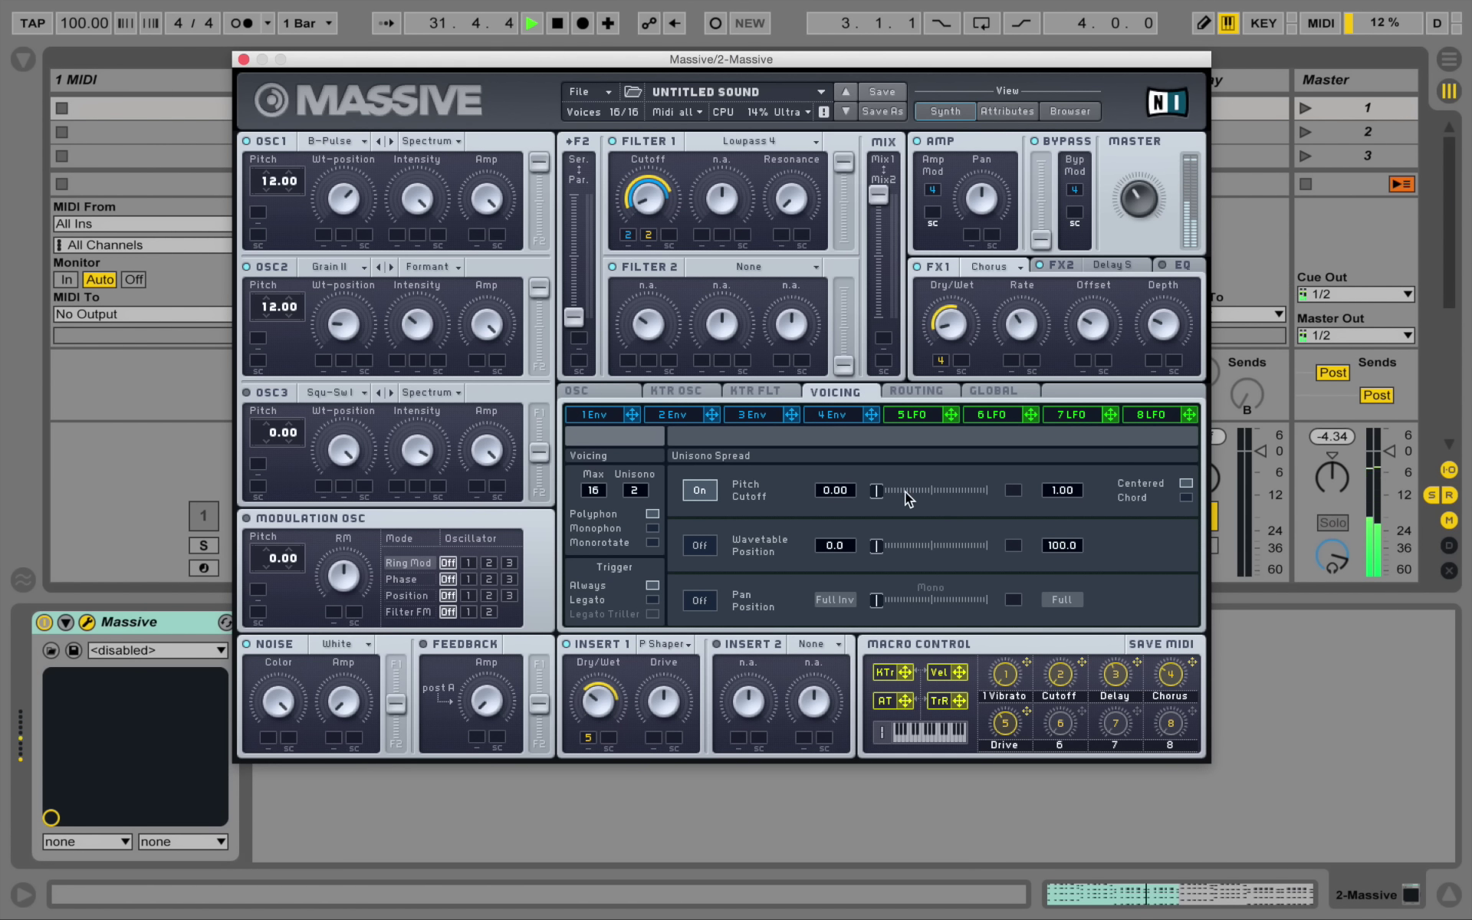
{"action": "left_click_drag", "start_coordinate": [877, 489], "coordinate": [895, 490]}
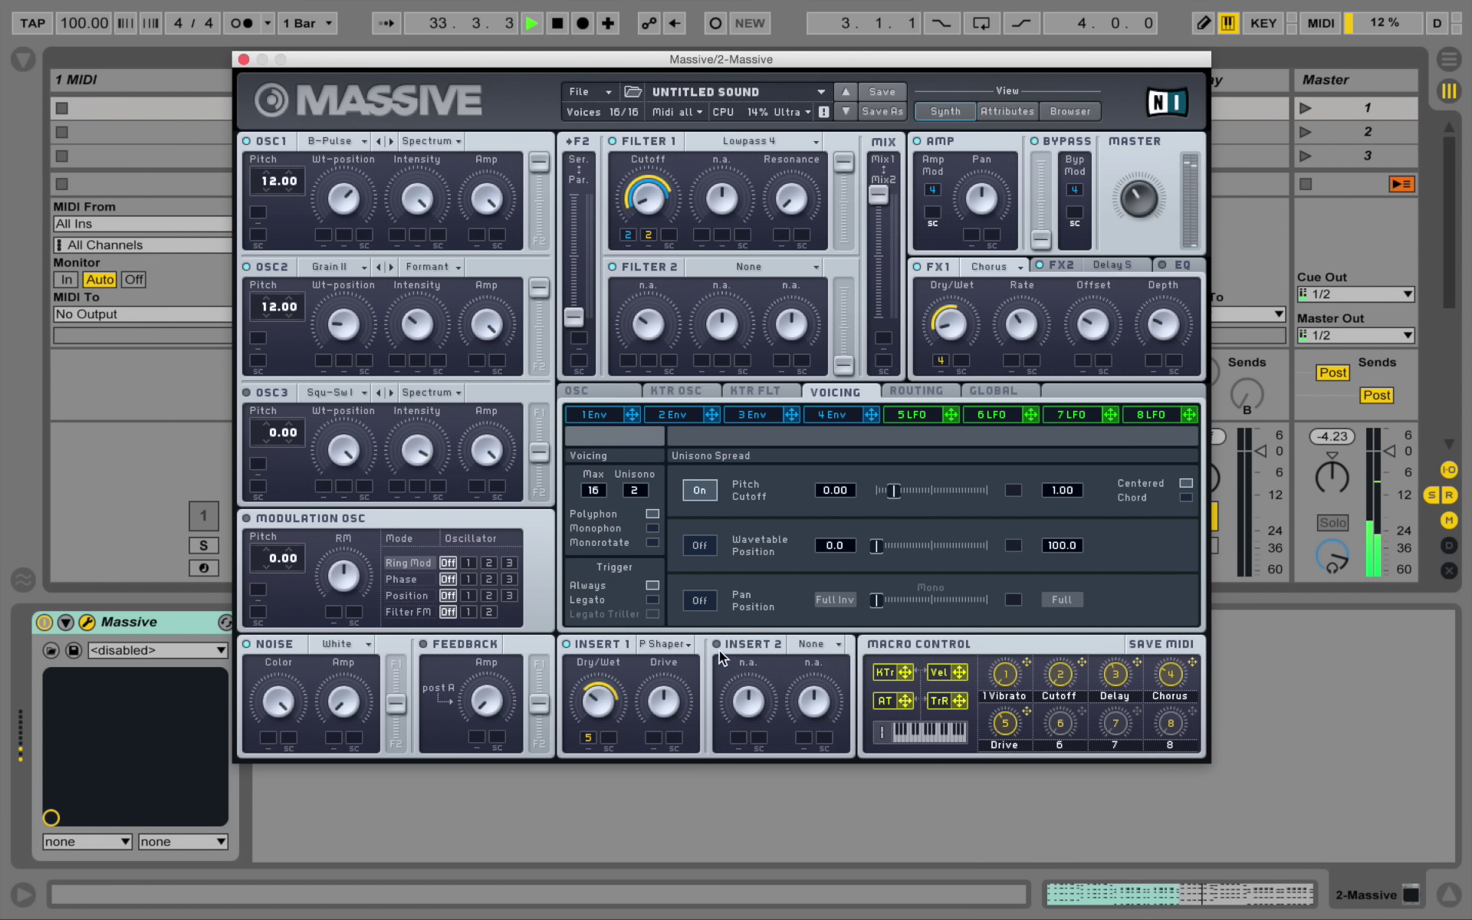
{"action": "key", "text": "space"}
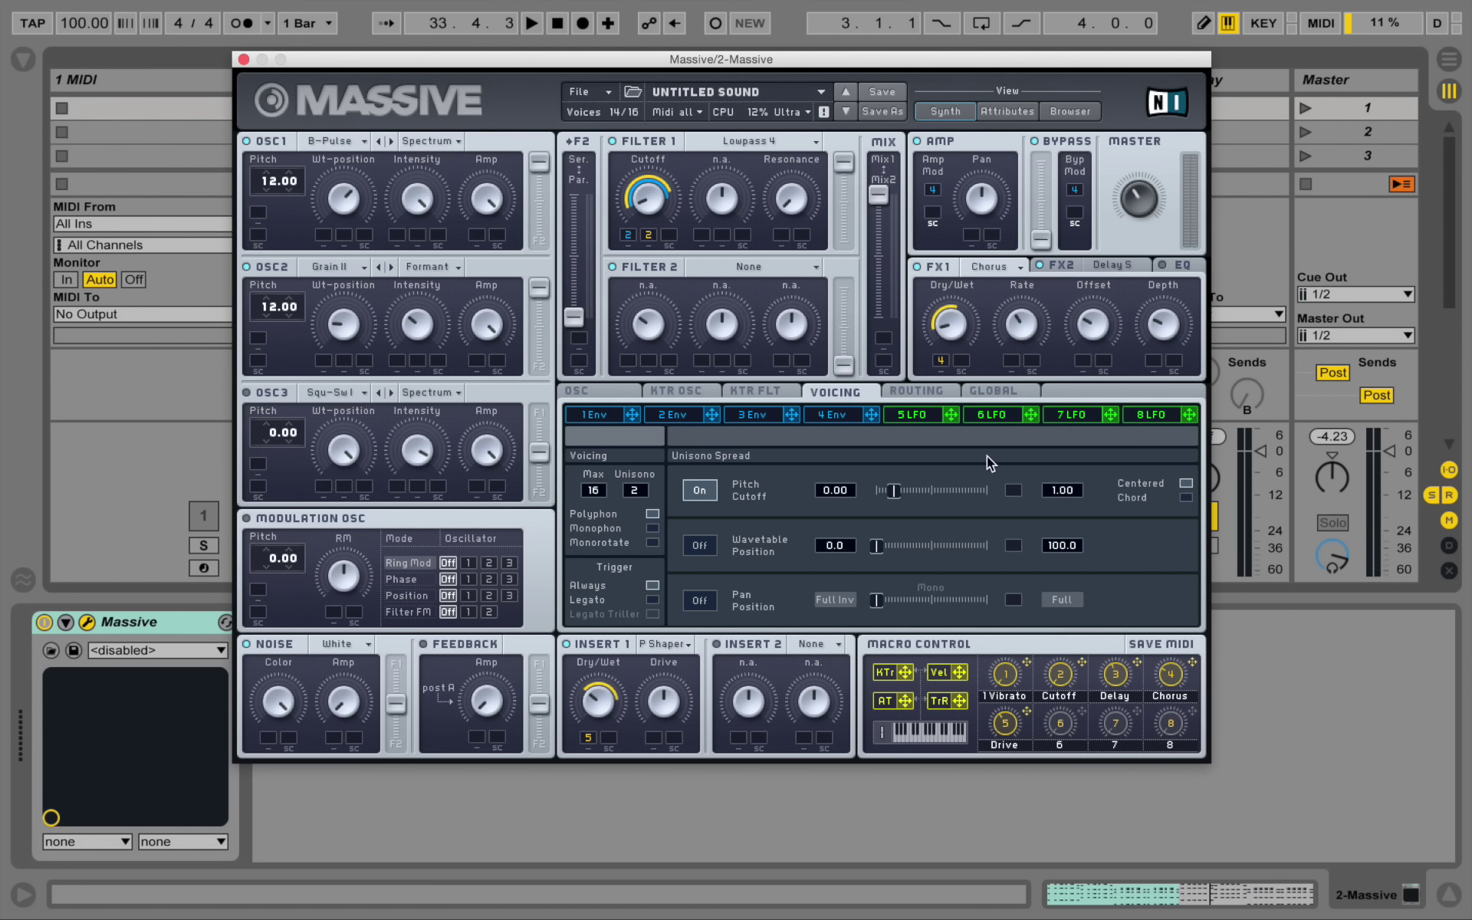
Try unison pan spread, then switch pan and pitch spread off and audition again
{"action": "left_click", "coordinate": [702, 601]}
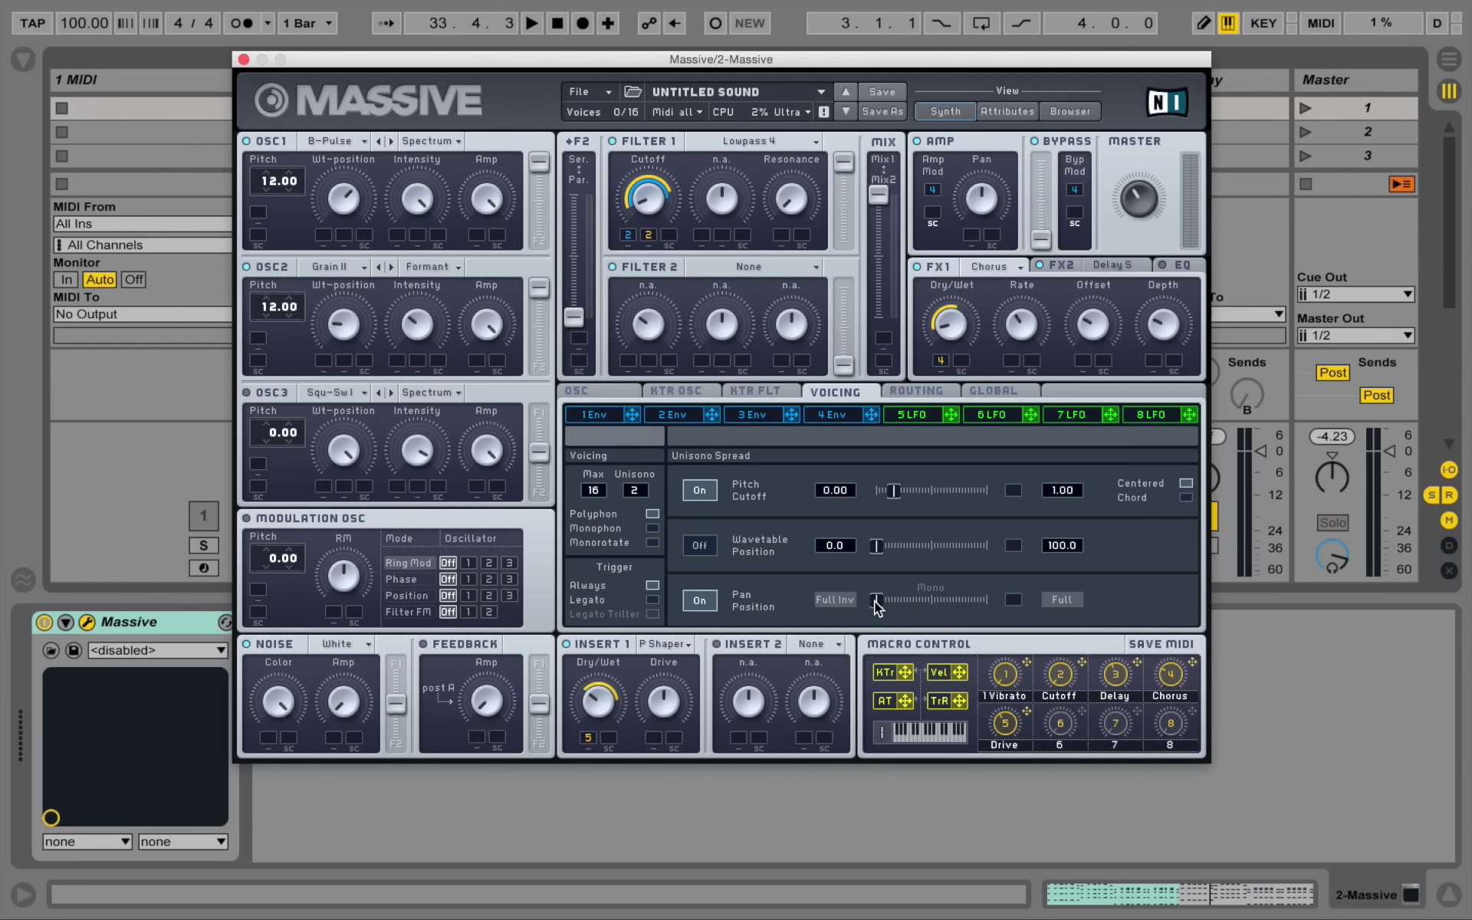
{"action": "key", "text": "space"}
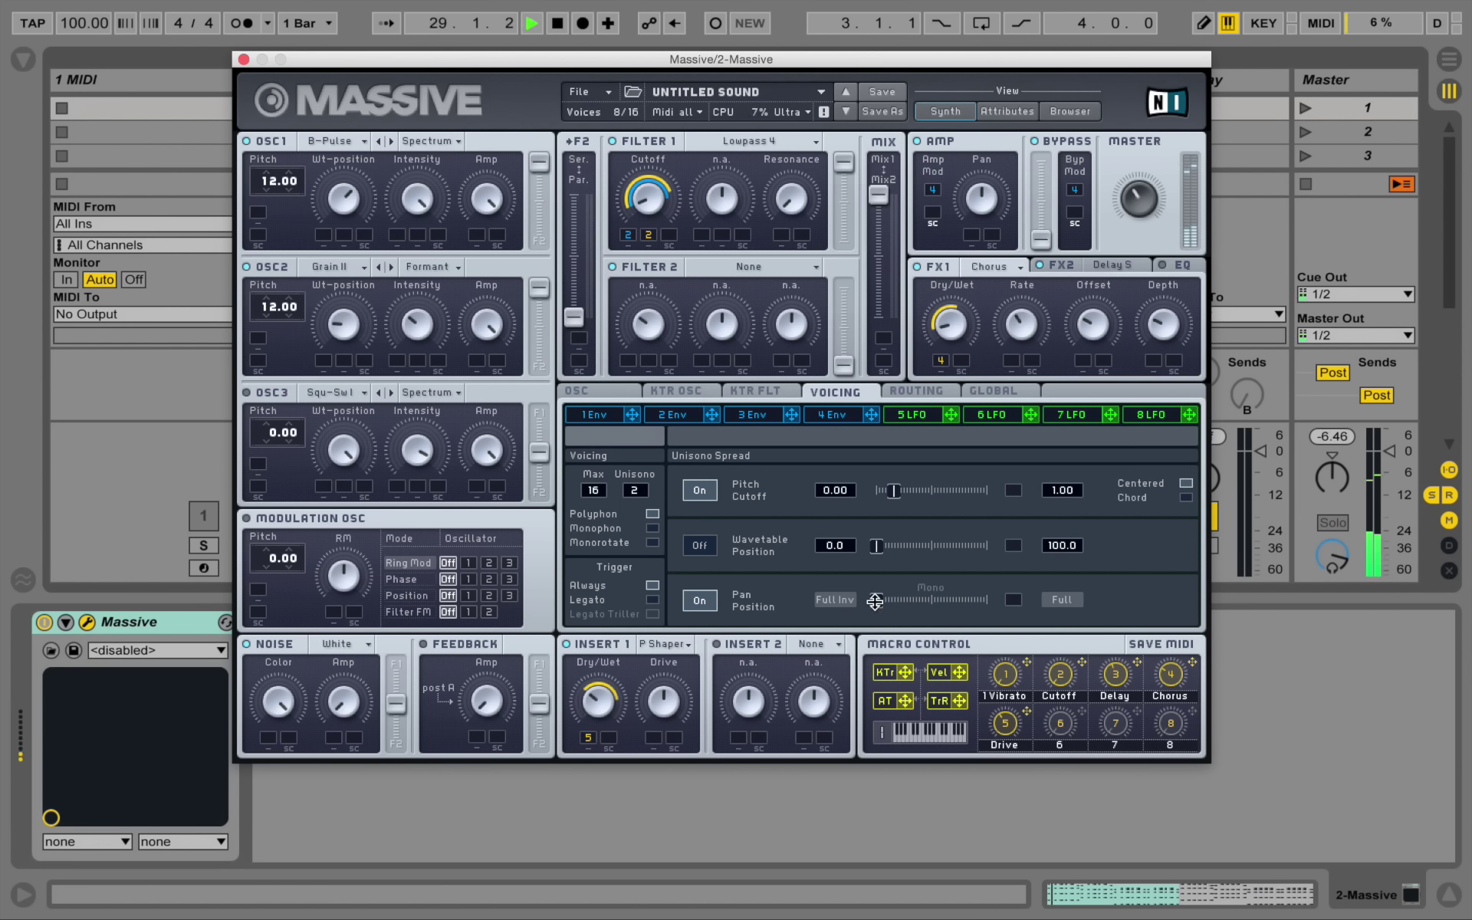
{"action": "left_click_drag", "start_coordinate": [876, 606], "coordinate": [933, 611]}
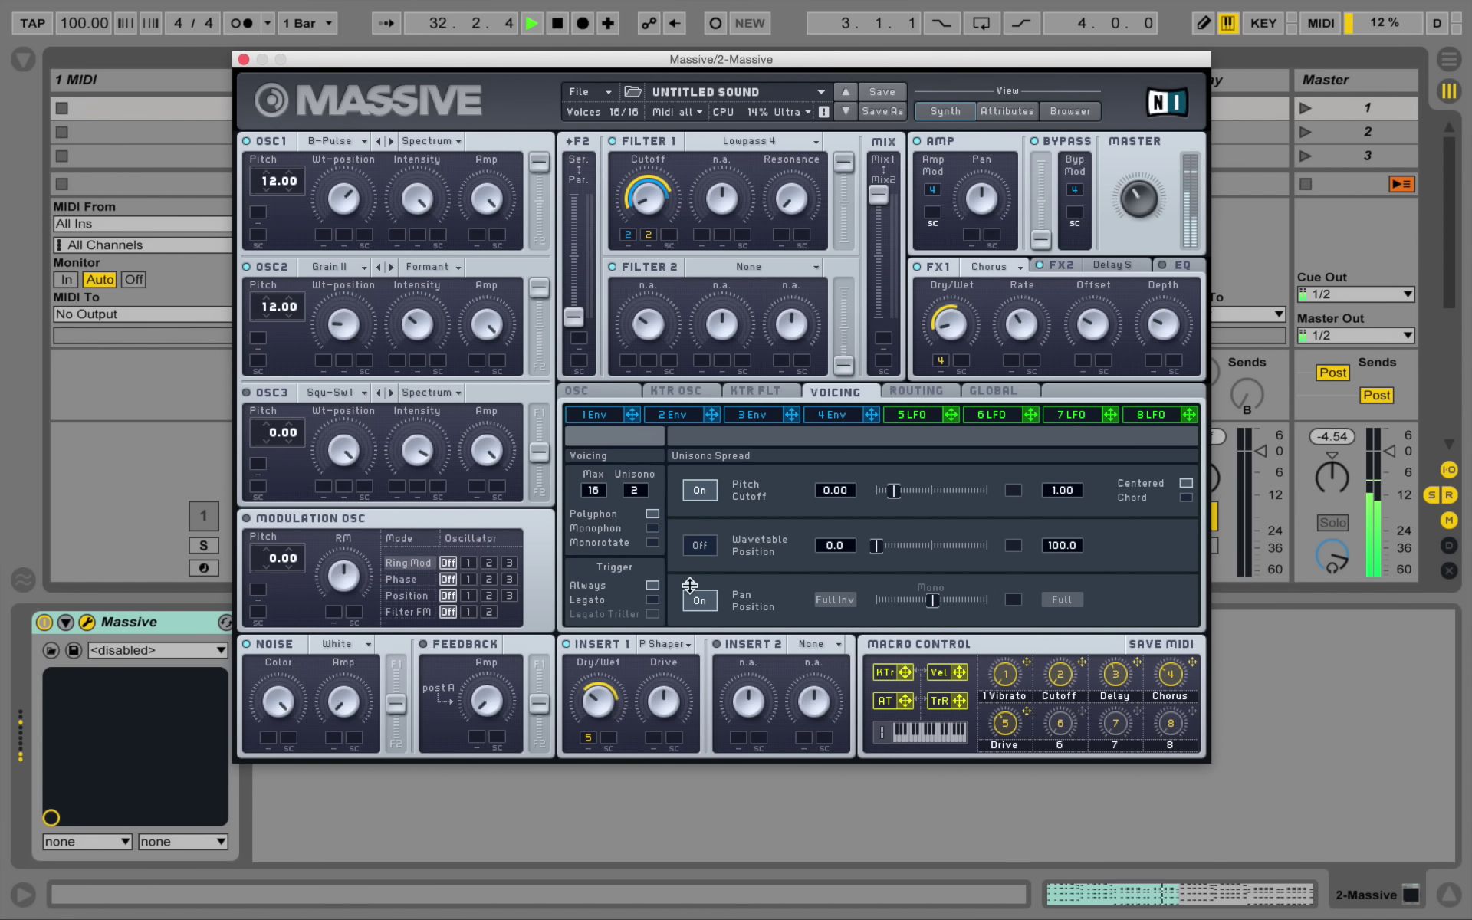
{"action": "left_click", "coordinate": [700, 601]}
{"action": "left_click", "coordinate": [700, 489]}
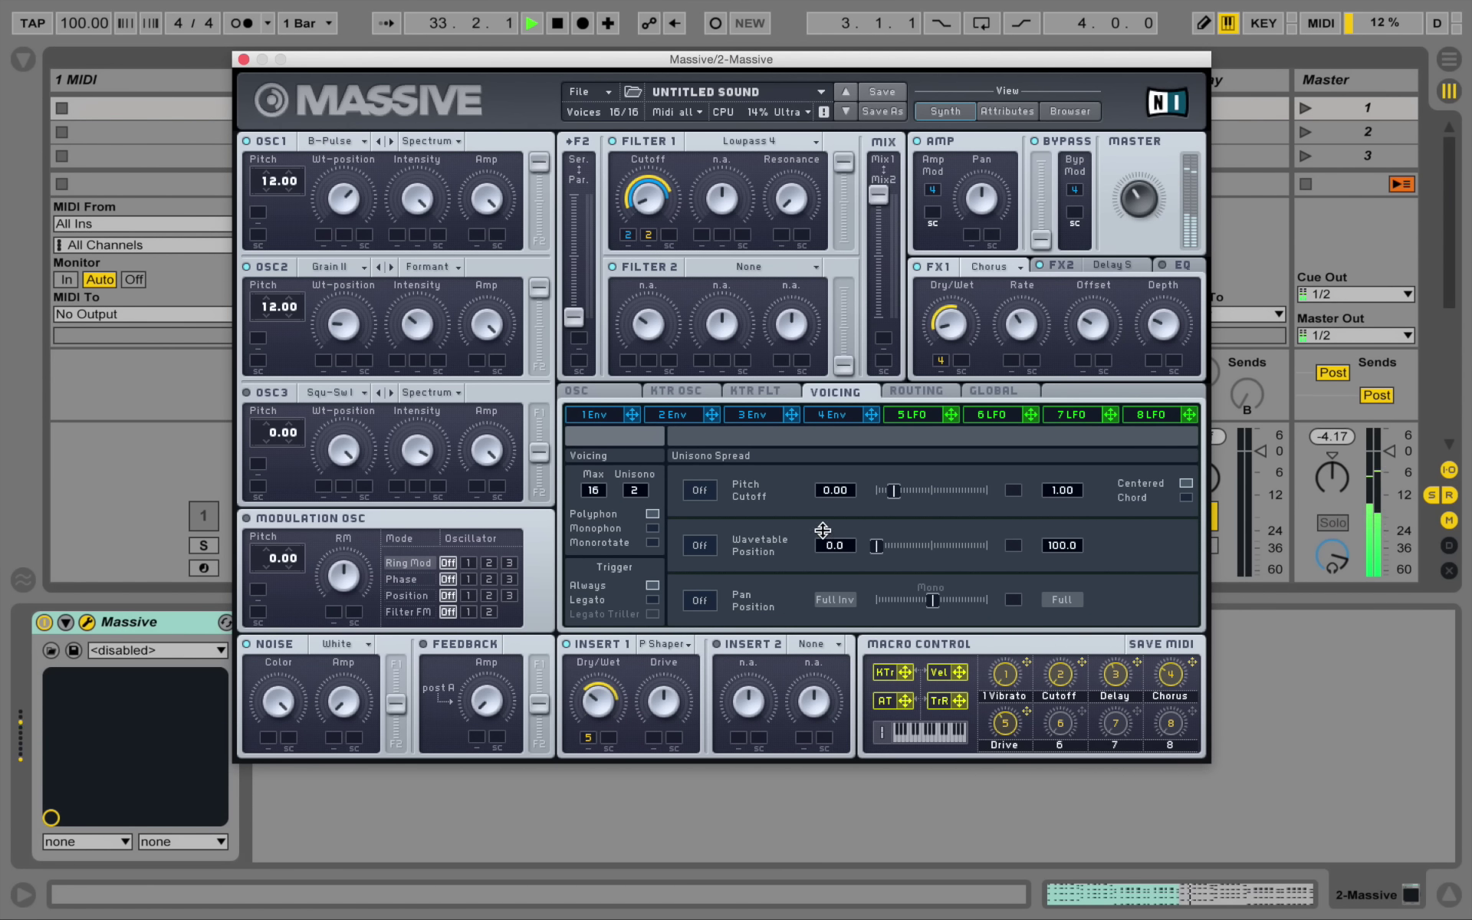
{"action": "key", "text": "space"}
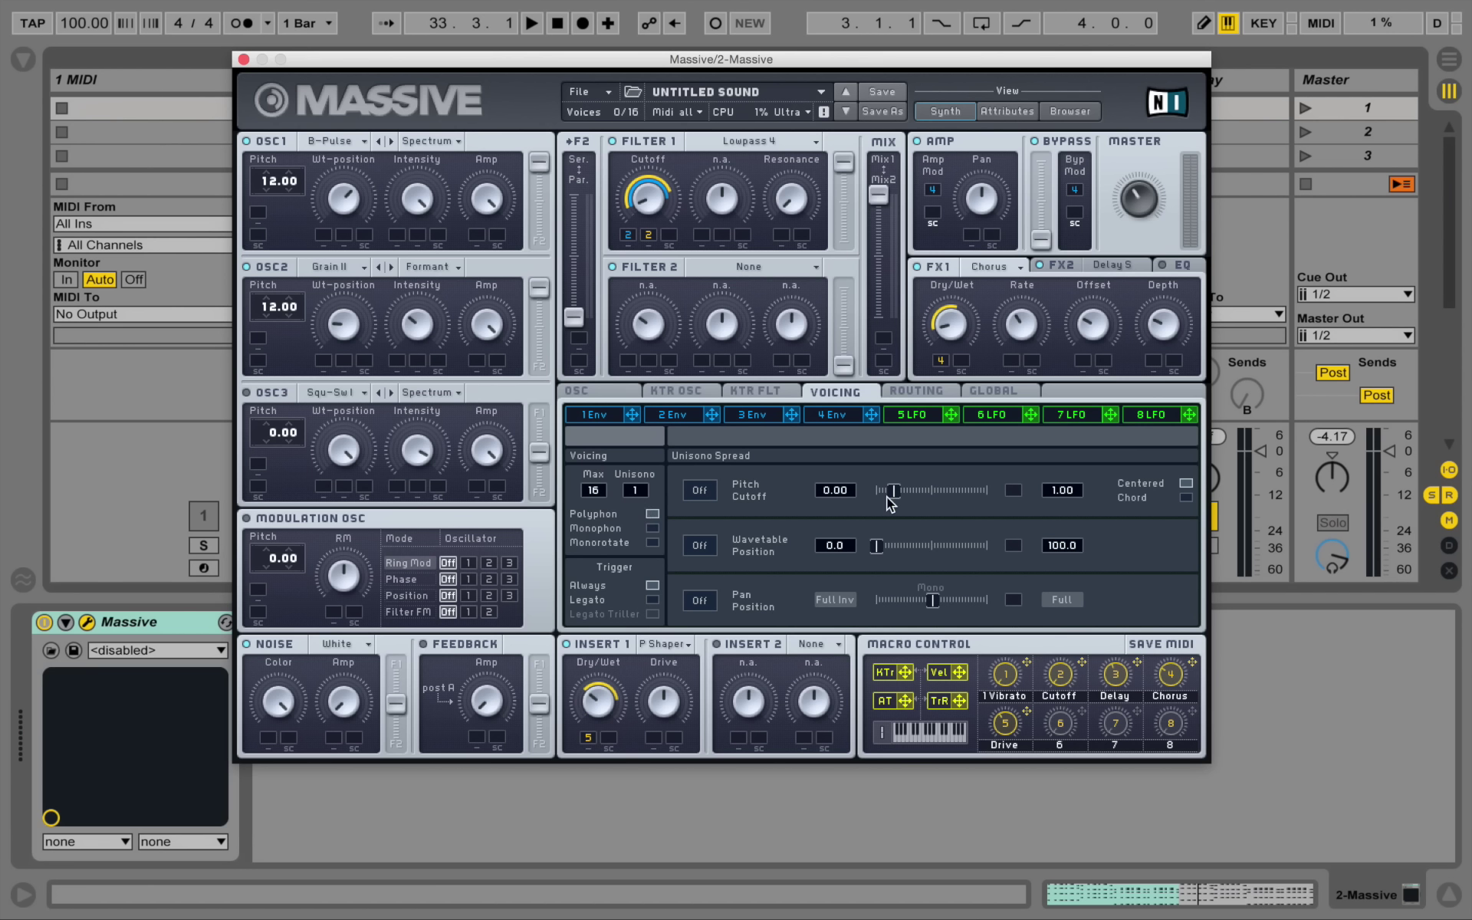
{"action": "key", "text": "space"}
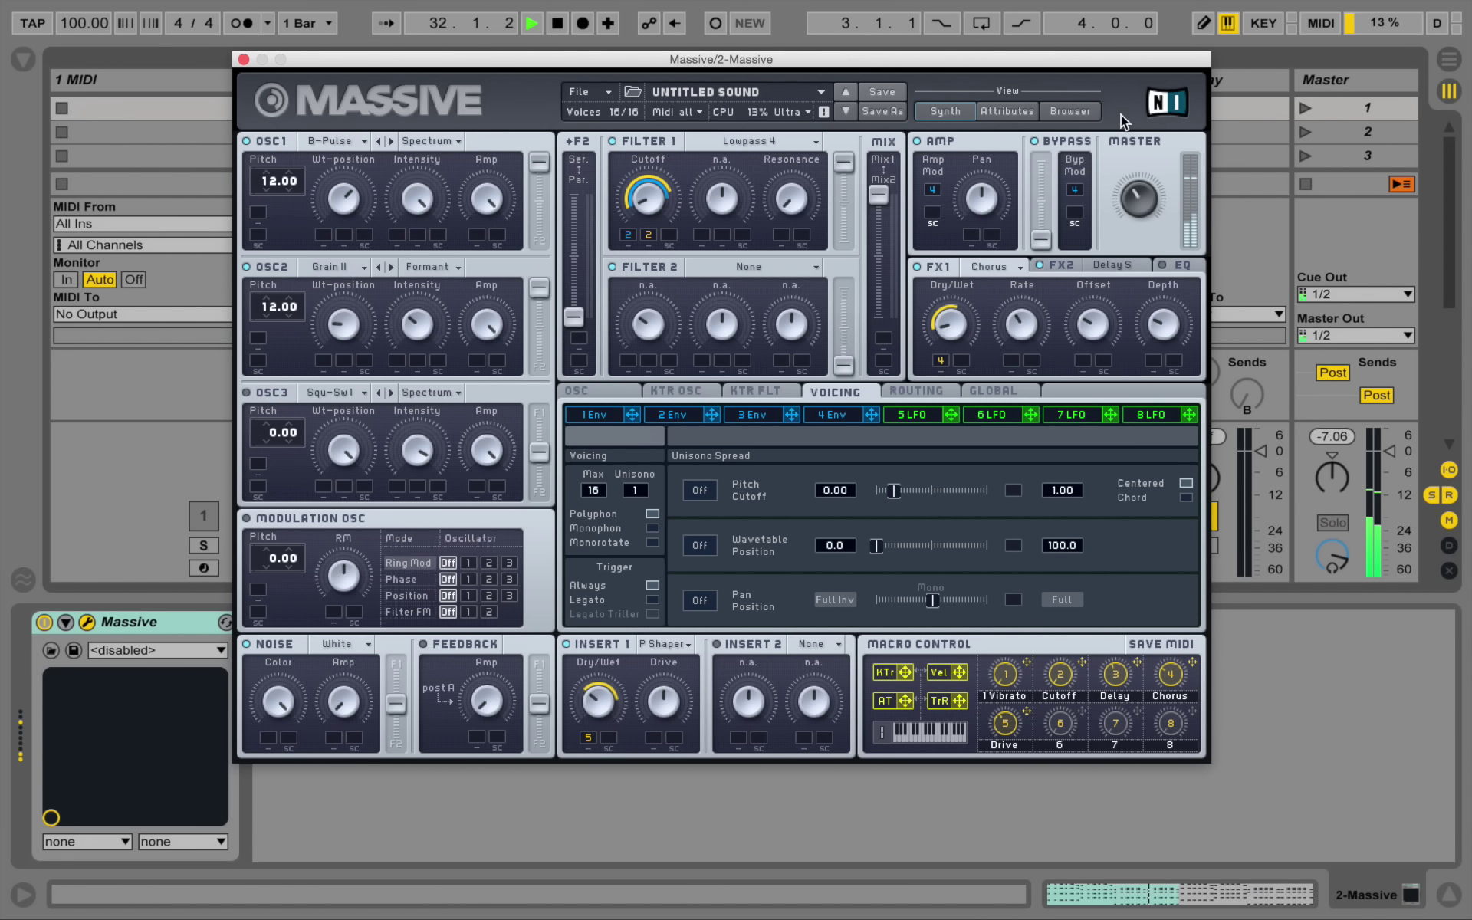
{"action": "key", "text": "space"}
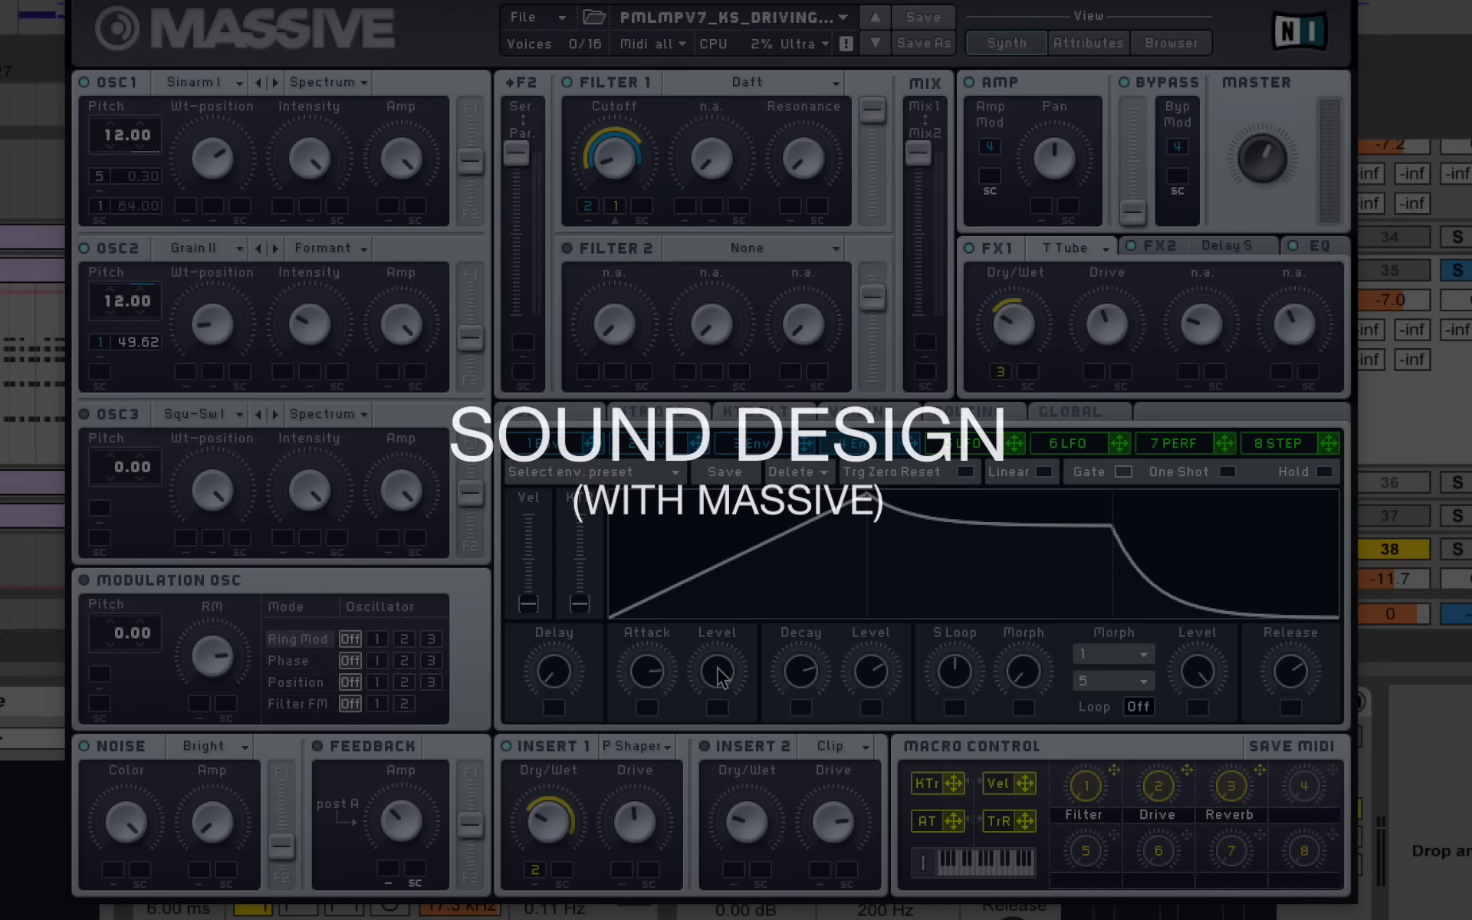
Lower the envelope's attack level and load Sample & Hold into Insert 1
{"action": "left_click_drag", "start_coordinate": [722, 675], "coordinate": [739, 768]}
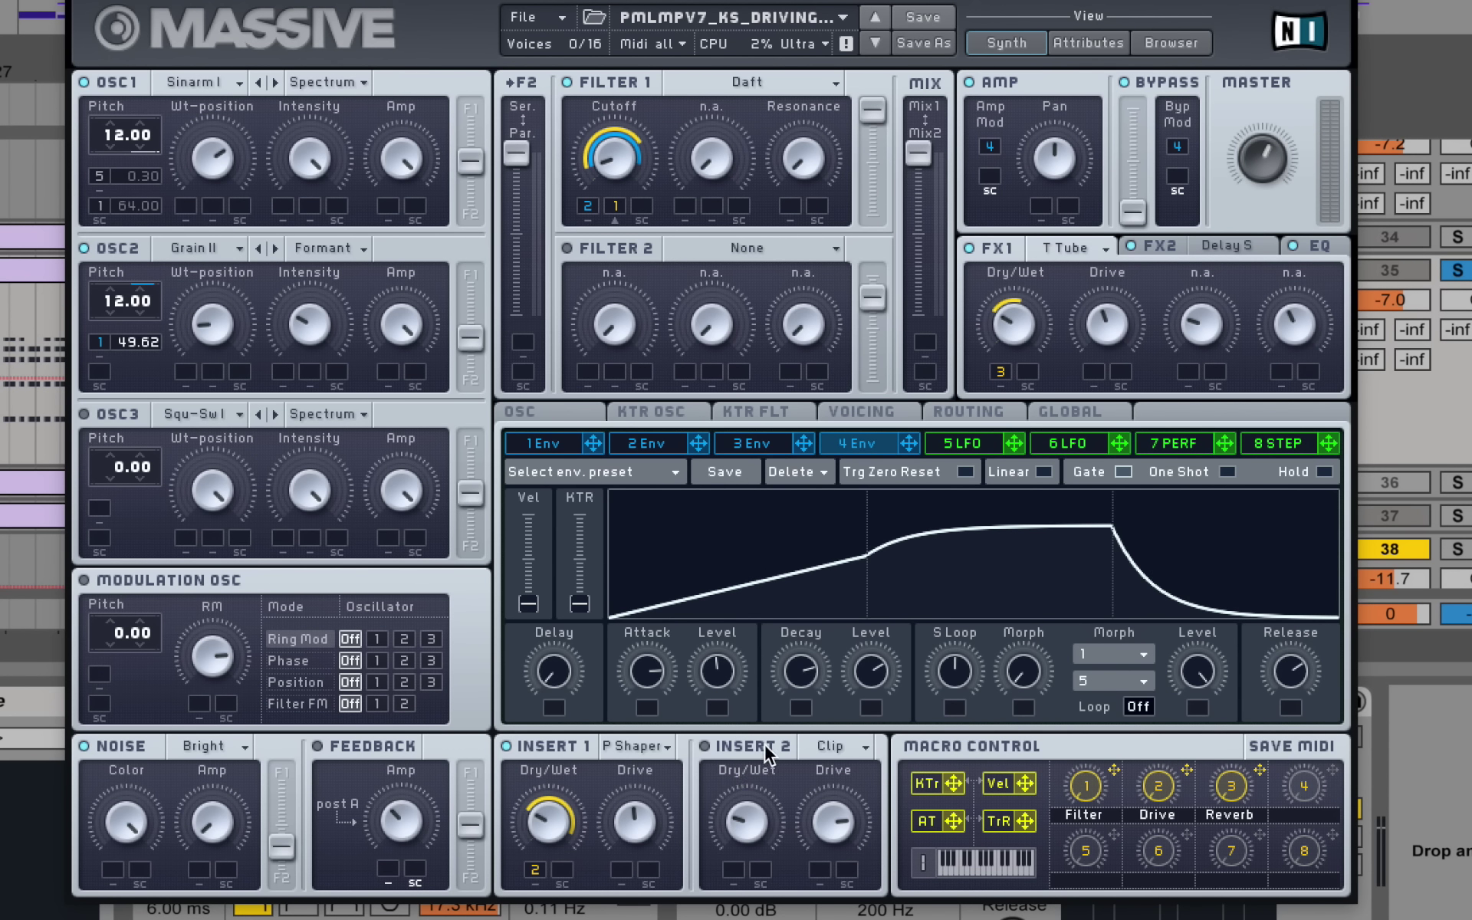
{"action": "left_click", "coordinate": [664, 746]}
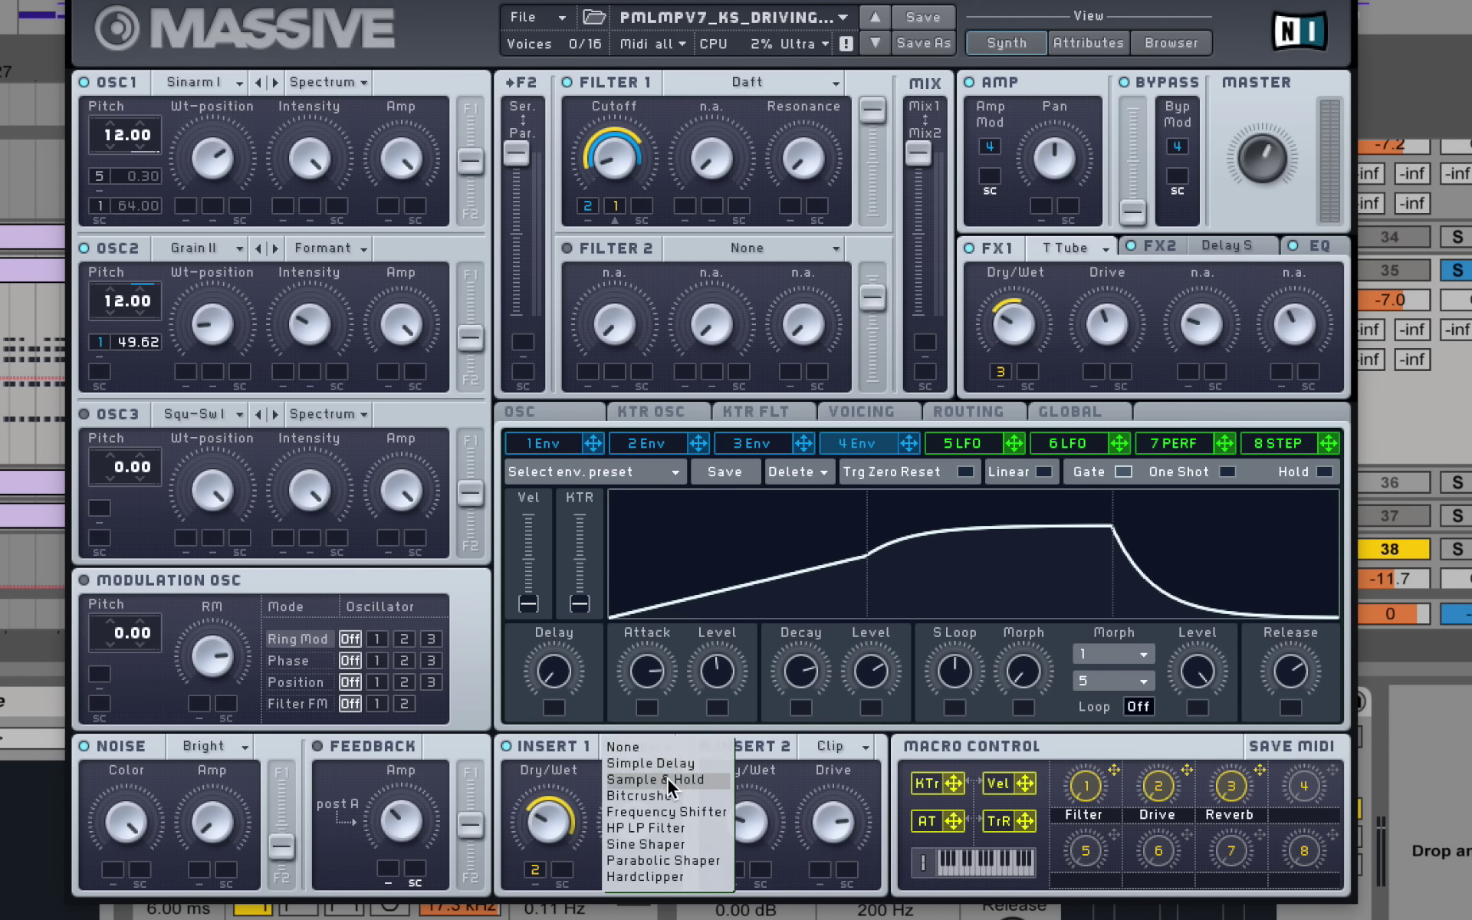
{"action": "left_click", "coordinate": [667, 778]}
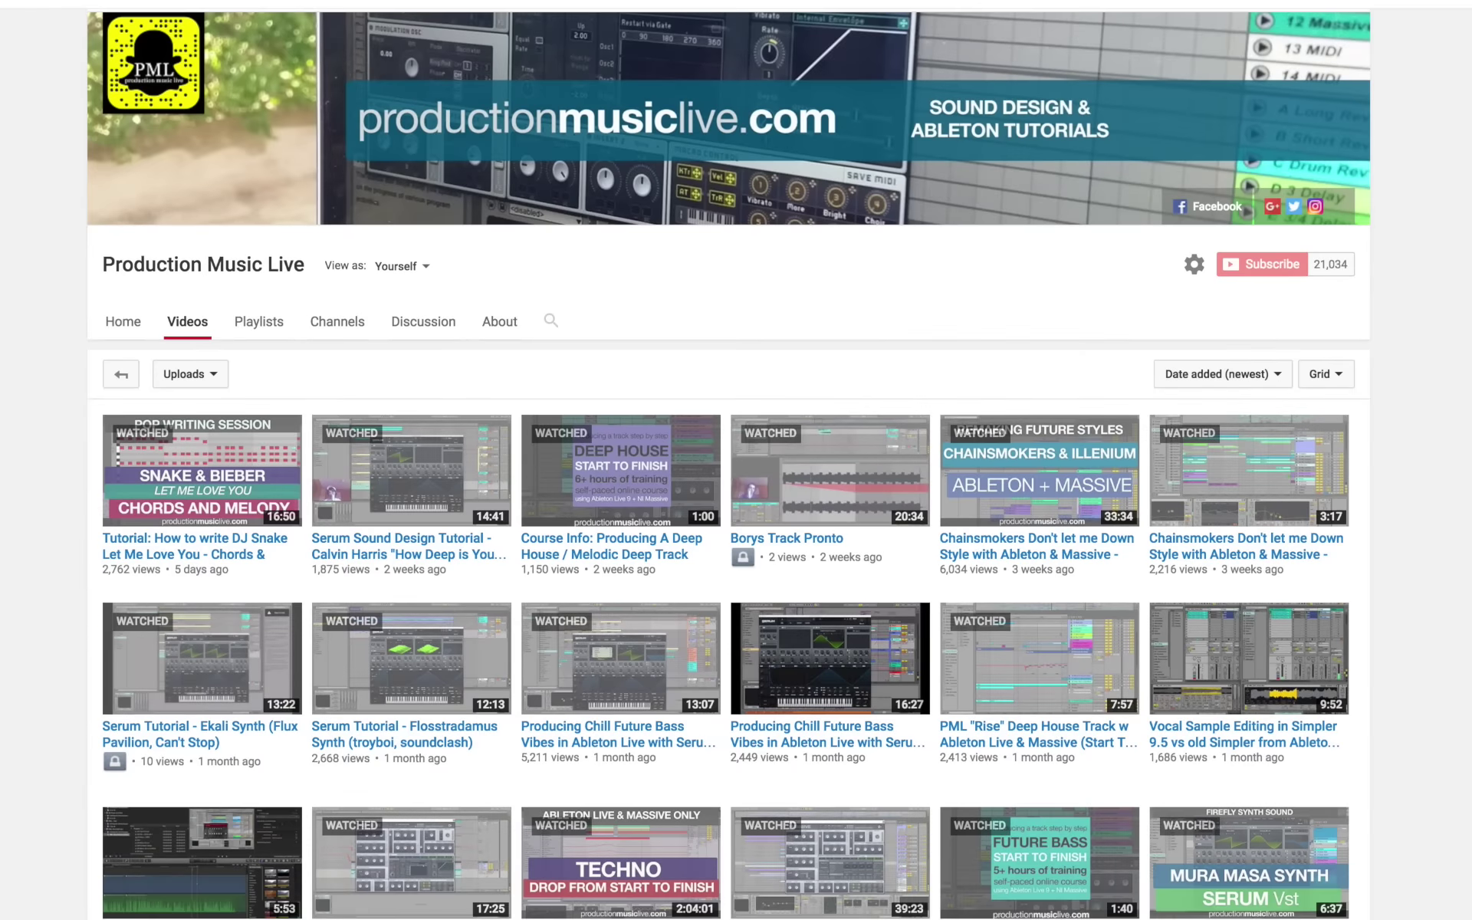
{"action": "scroll", "coordinate": [728, 460], "scroll_direction": "down", "scroll_amount": 10}
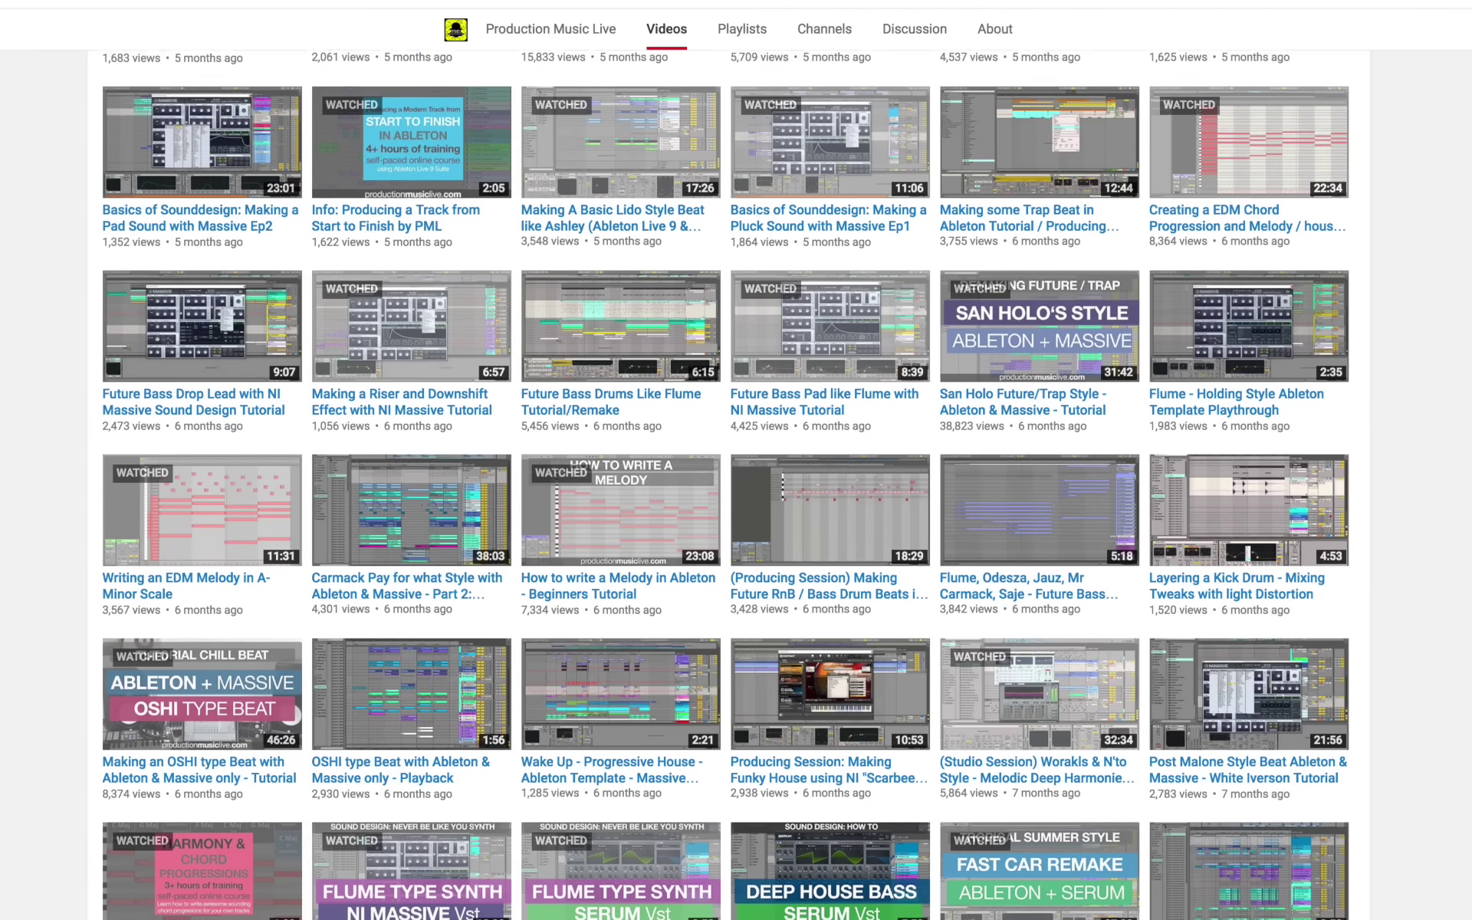
{"action": "scroll", "coordinate": [729, 483], "scroll_direction": "down", "scroll_amount": 5}
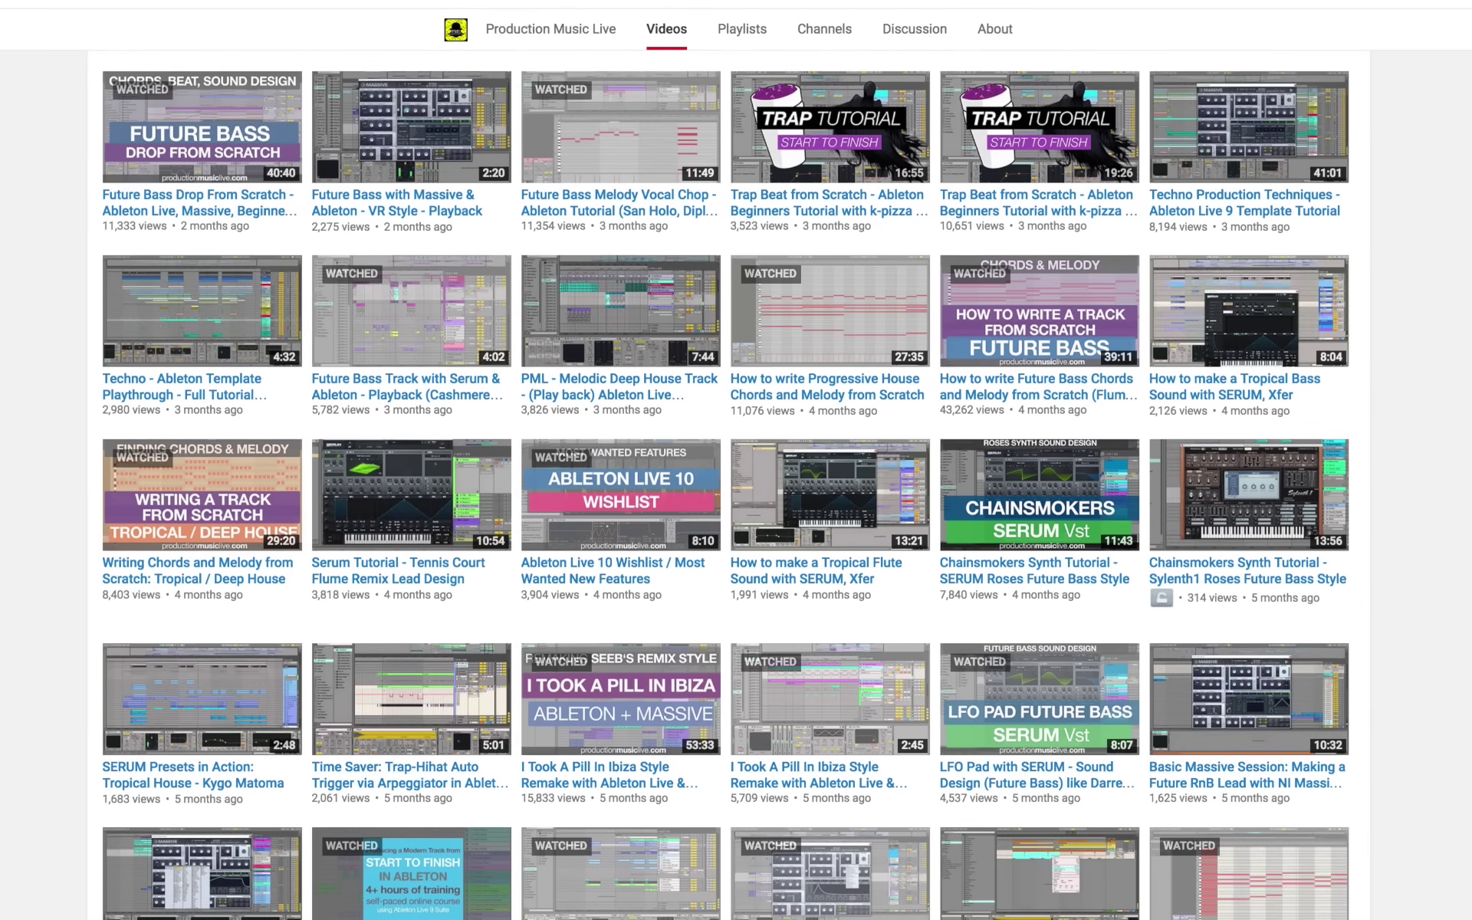
{"action": "scroll", "coordinate": [728, 460], "scroll_direction": "down", "scroll_amount": 4}
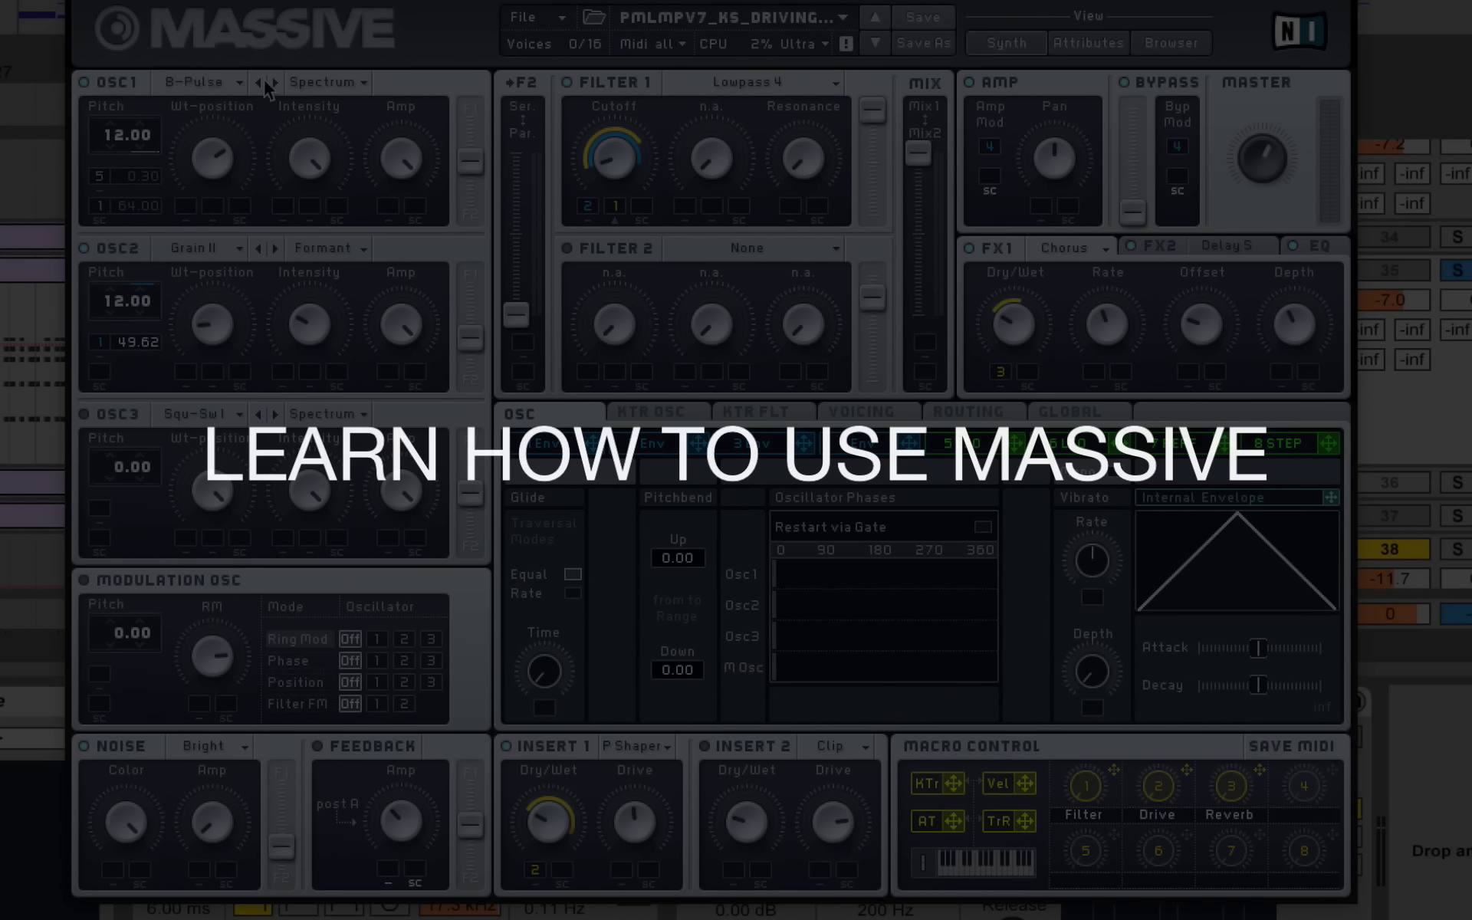
Load the Sinarmonic I wavetable on oscillator 1 and set Filter 1 to Daft
{"action": "left_click", "coordinate": [233, 77]}
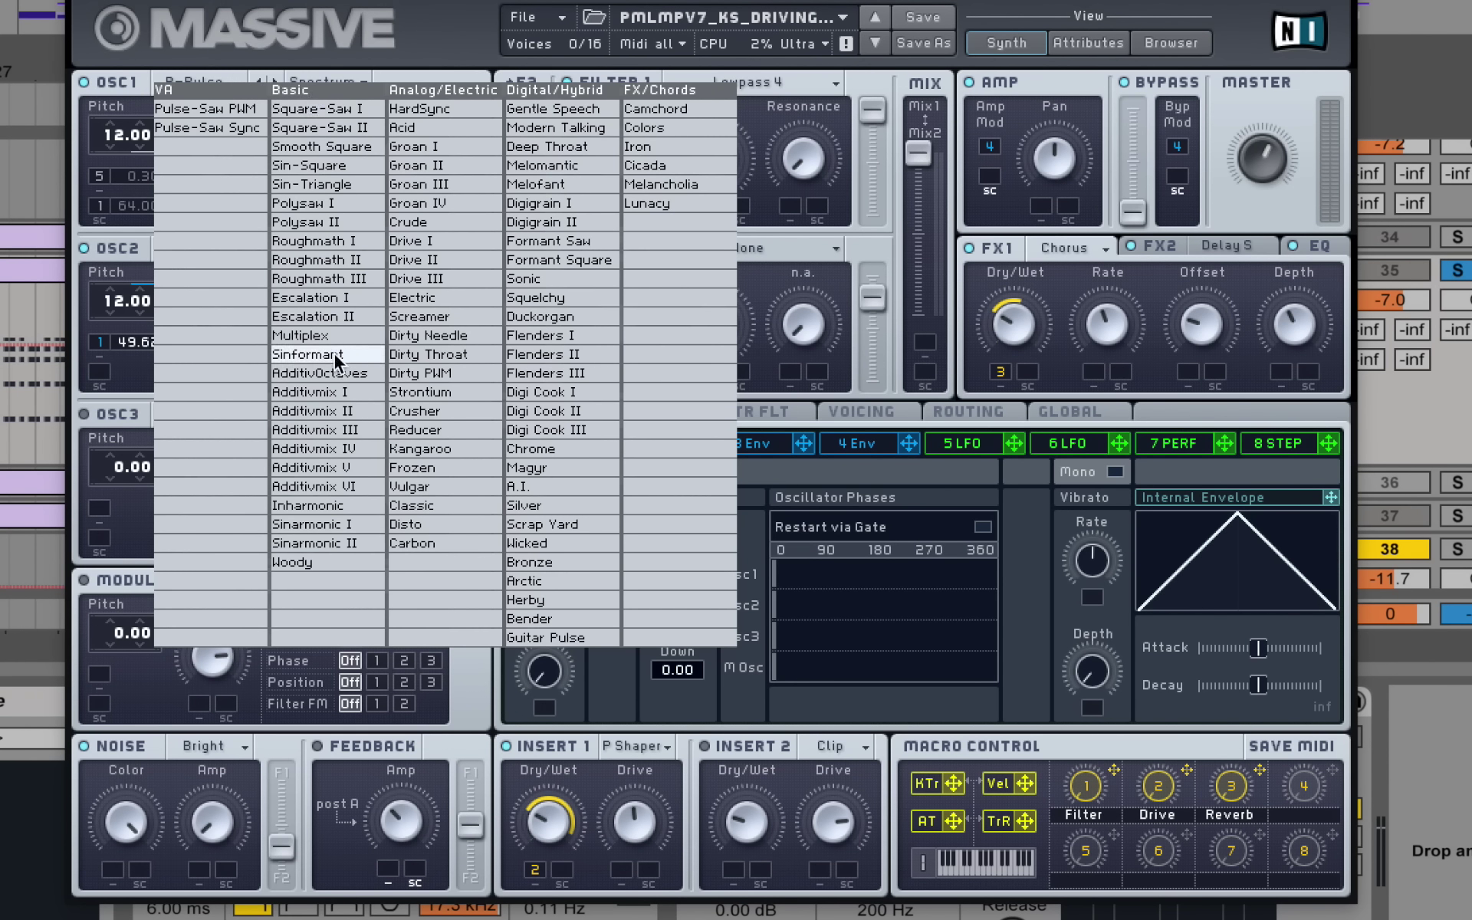
{"action": "left_click", "coordinate": [340, 525]}
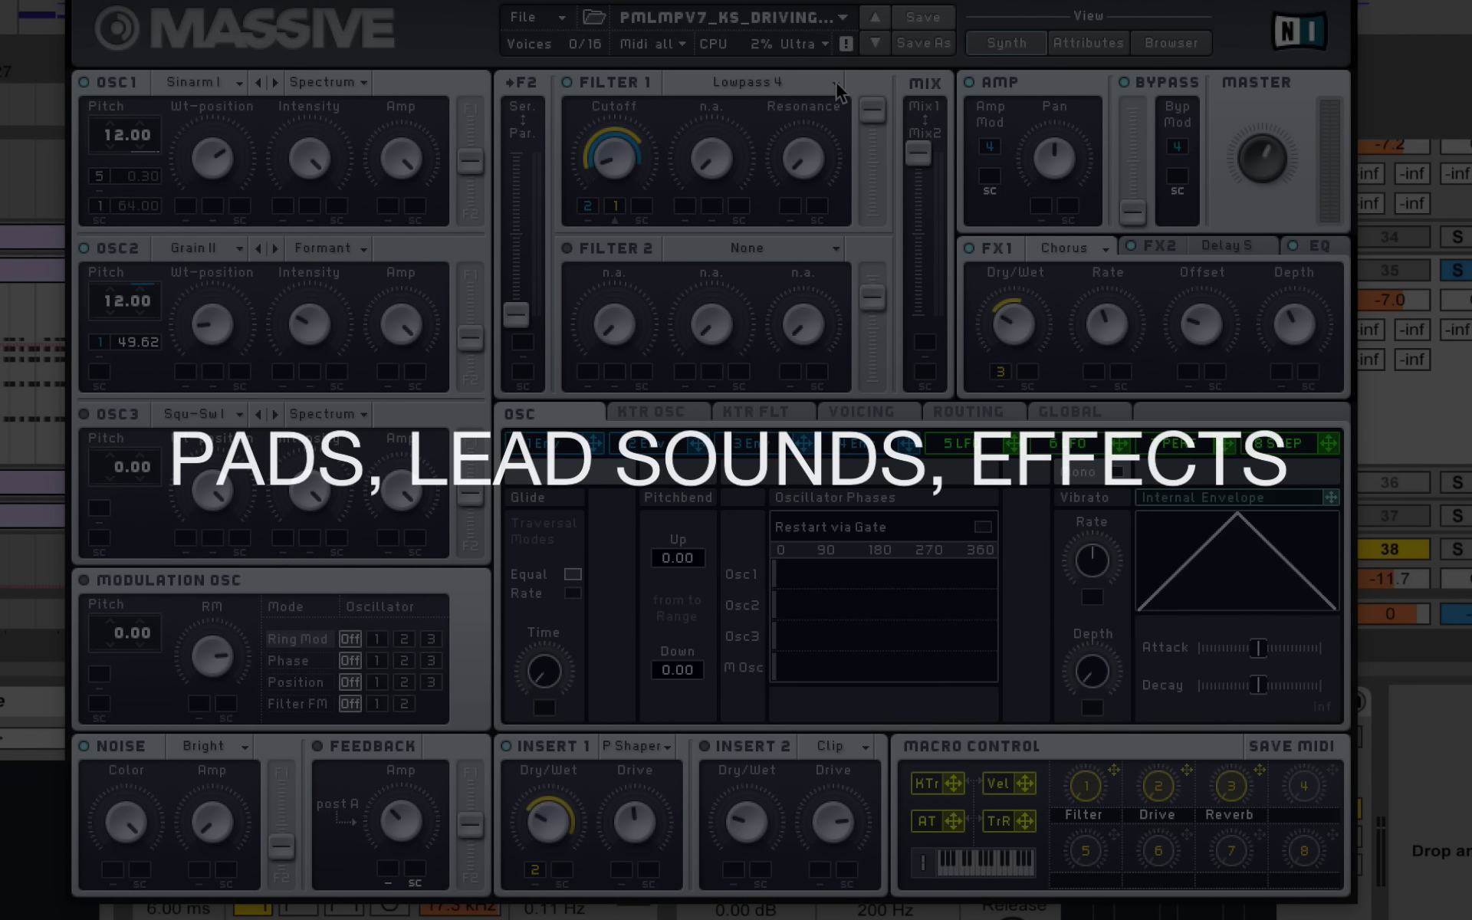
{"action": "left_click", "coordinate": [836, 81]}
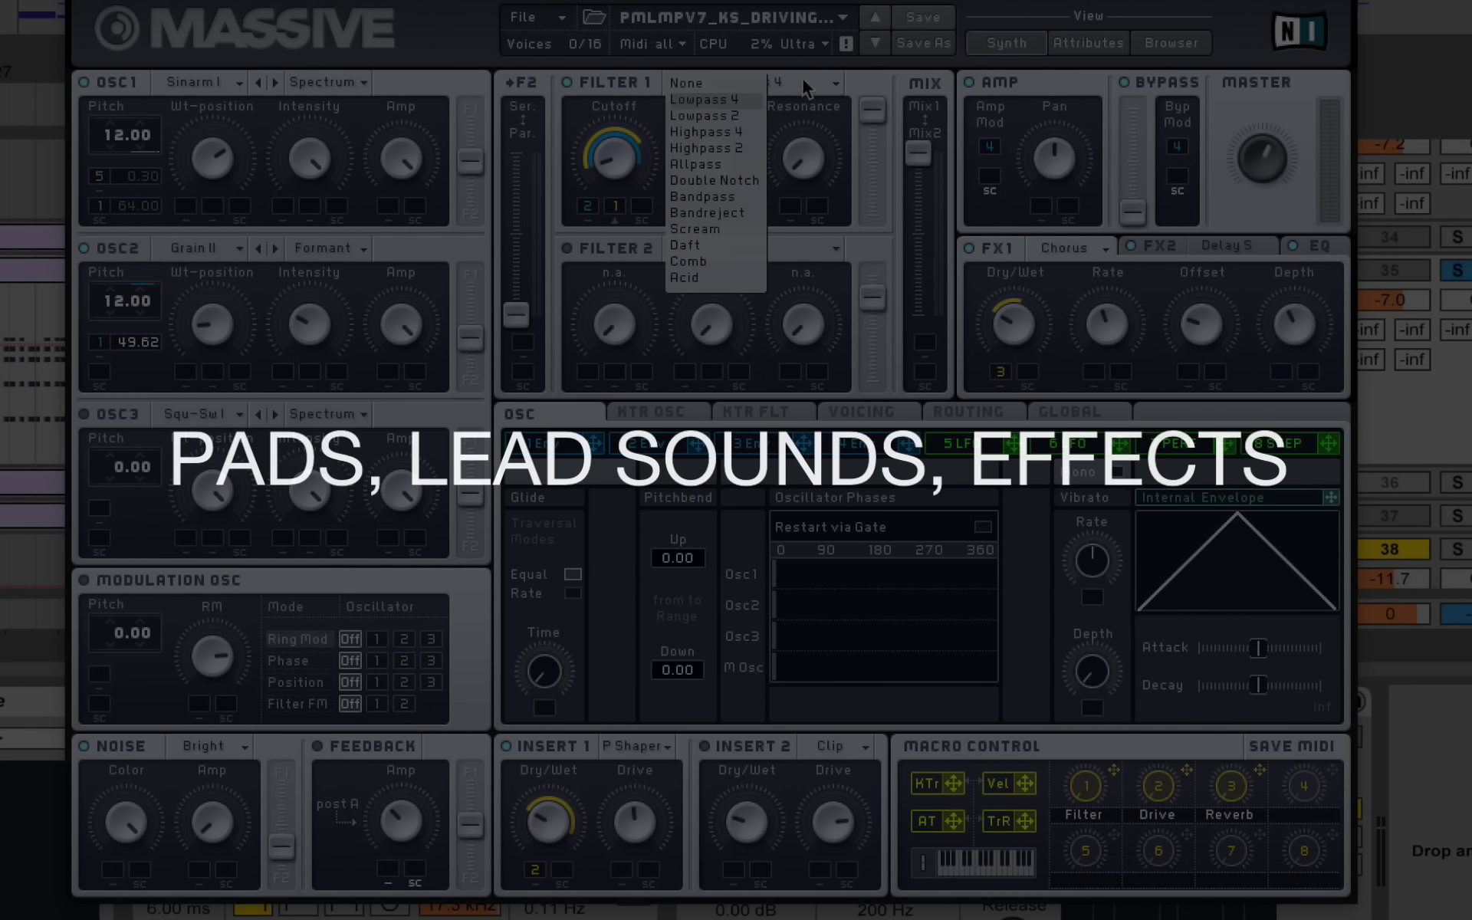
{"action": "left_click", "coordinate": [728, 244]}
Shift the filter routing toward serial and put Tele Tube in FX1
{"action": "left_click_drag", "start_coordinate": [516, 314], "coordinate": [534, 200]}
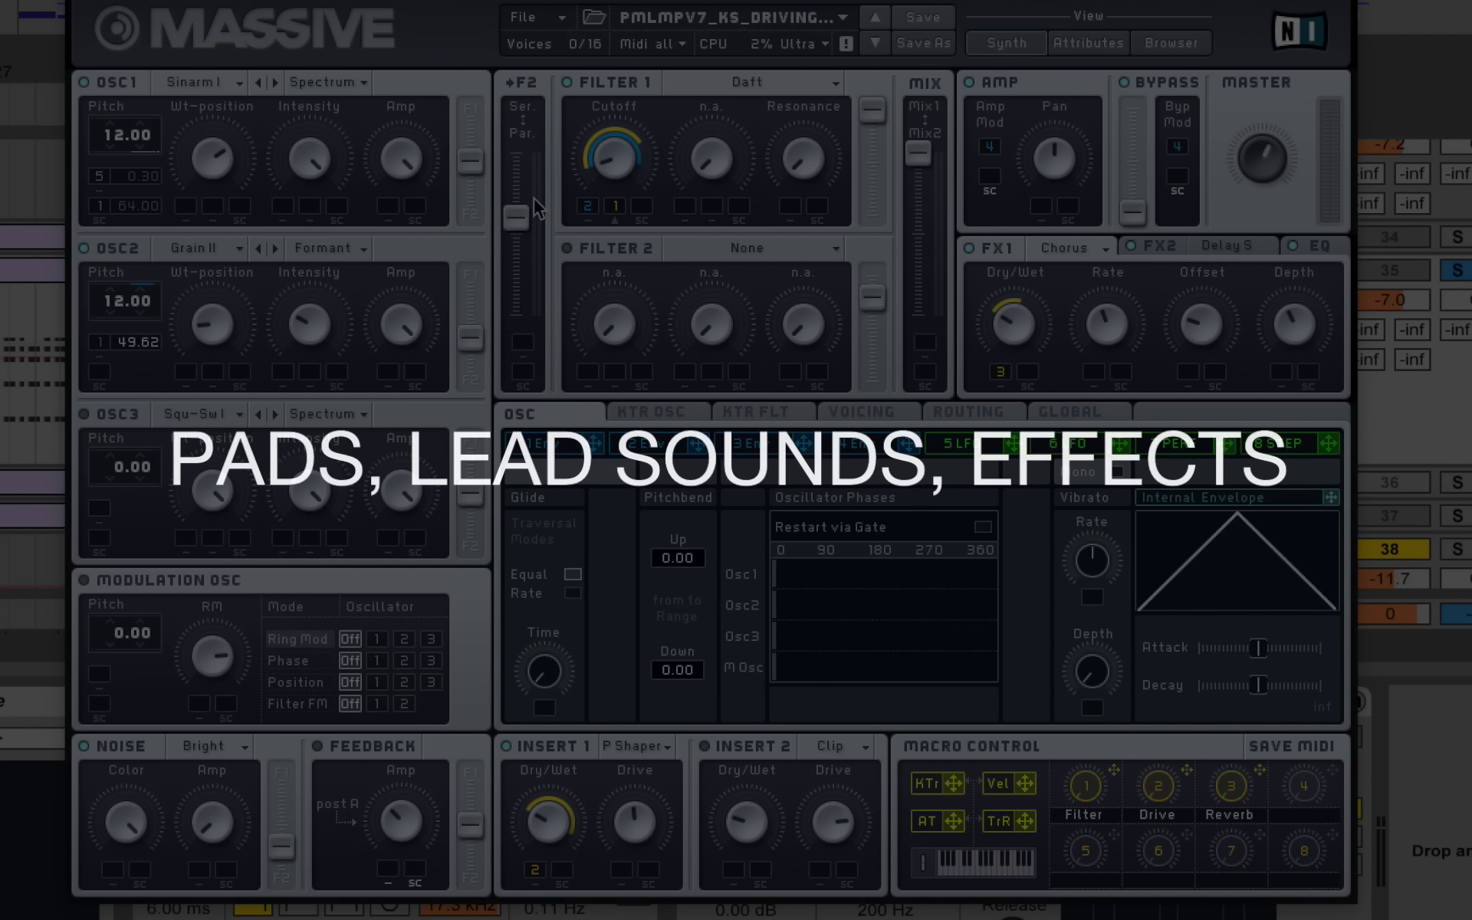
{"action": "left_click", "coordinate": [1105, 239]}
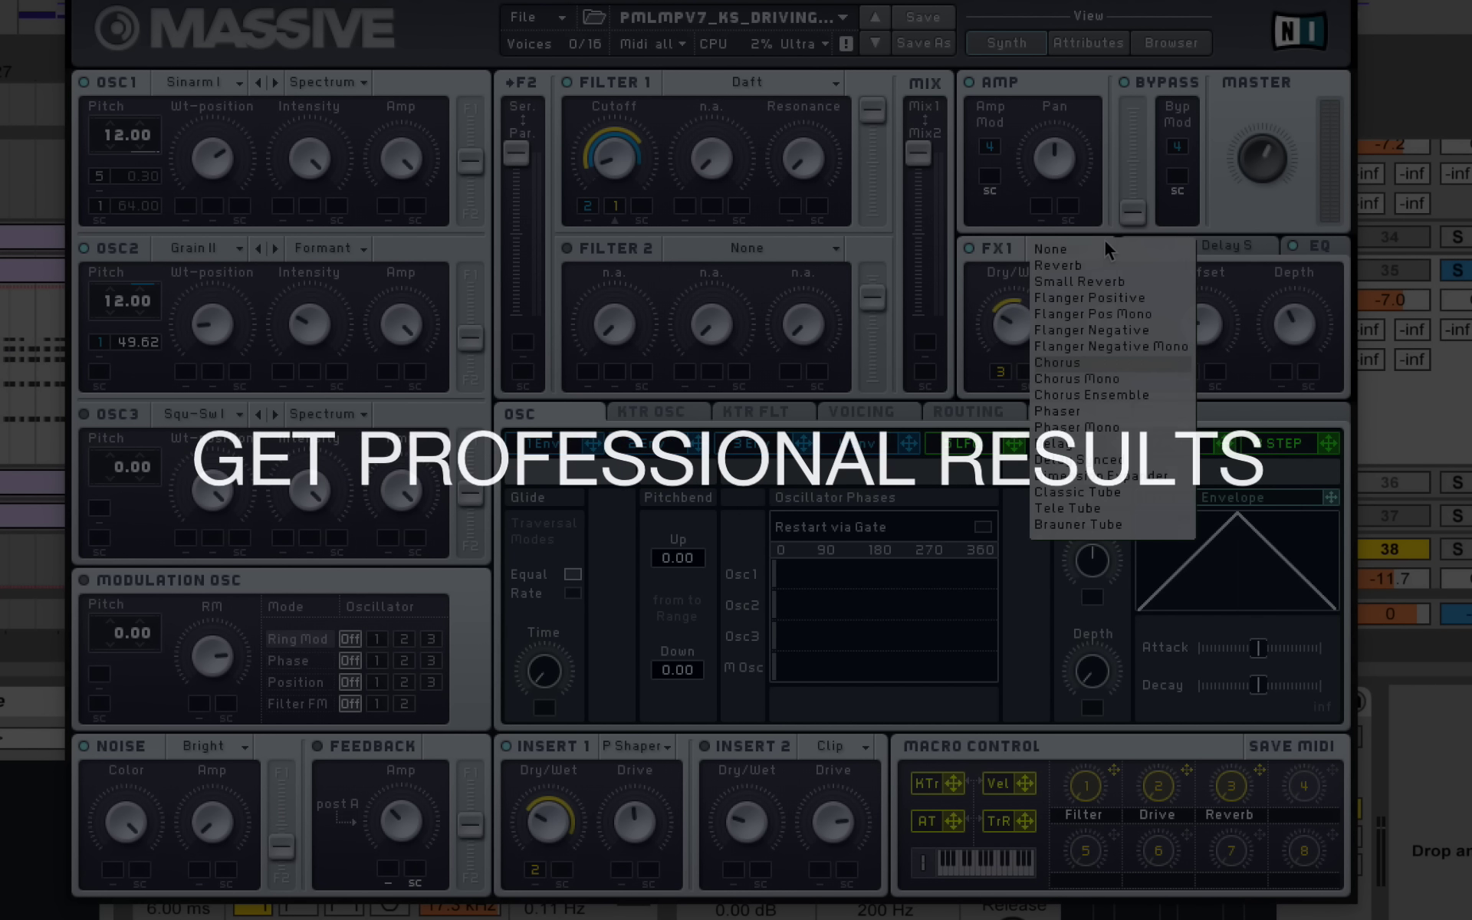
{"action": "left_click", "coordinate": [1096, 509]}
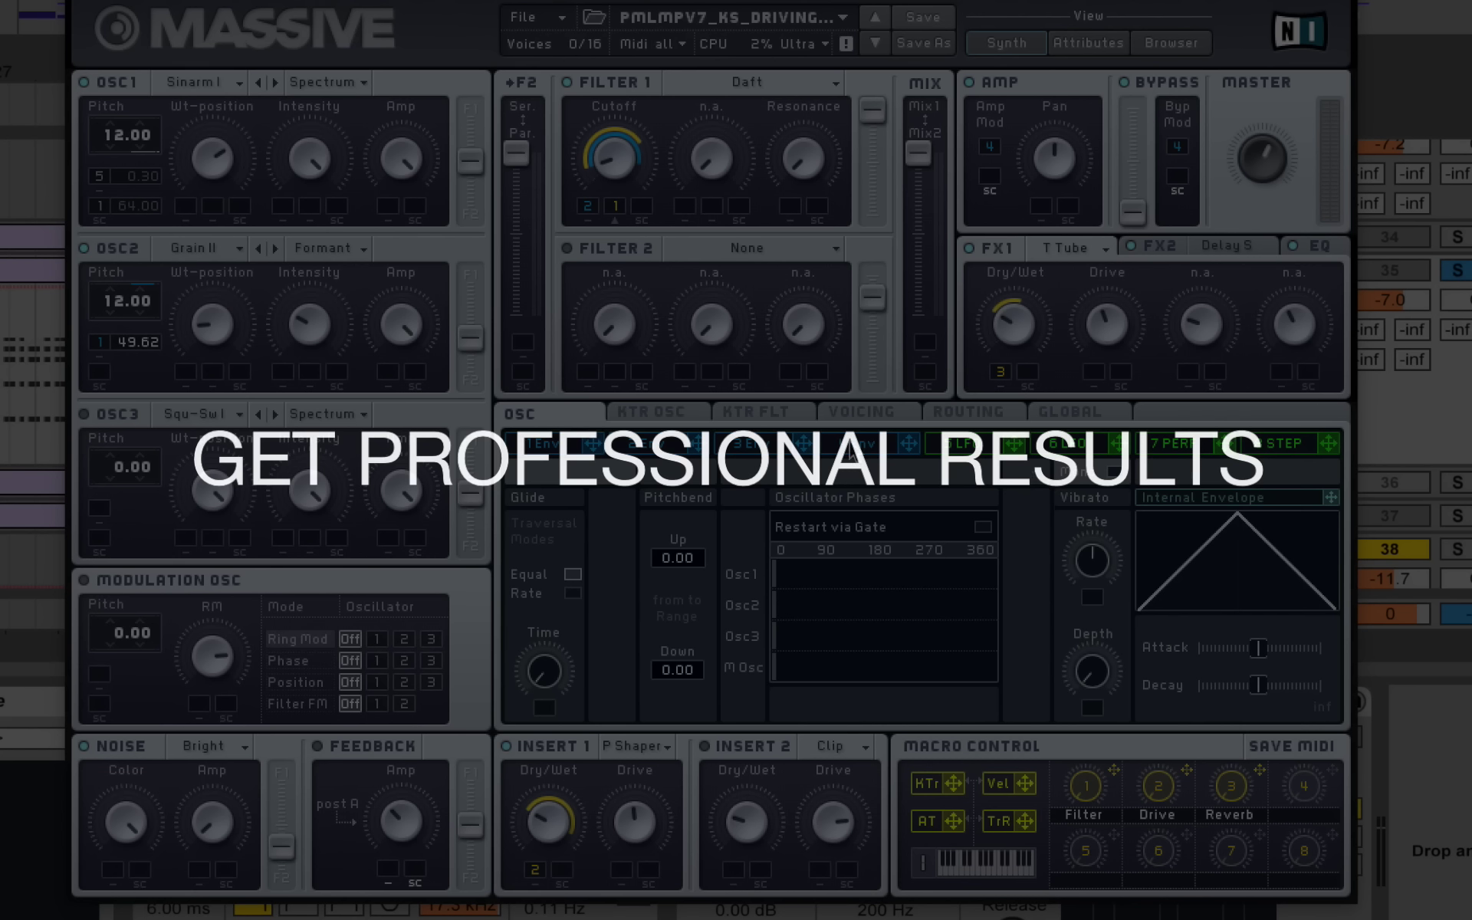
{"action": "left_click", "coordinate": [541, 443]}
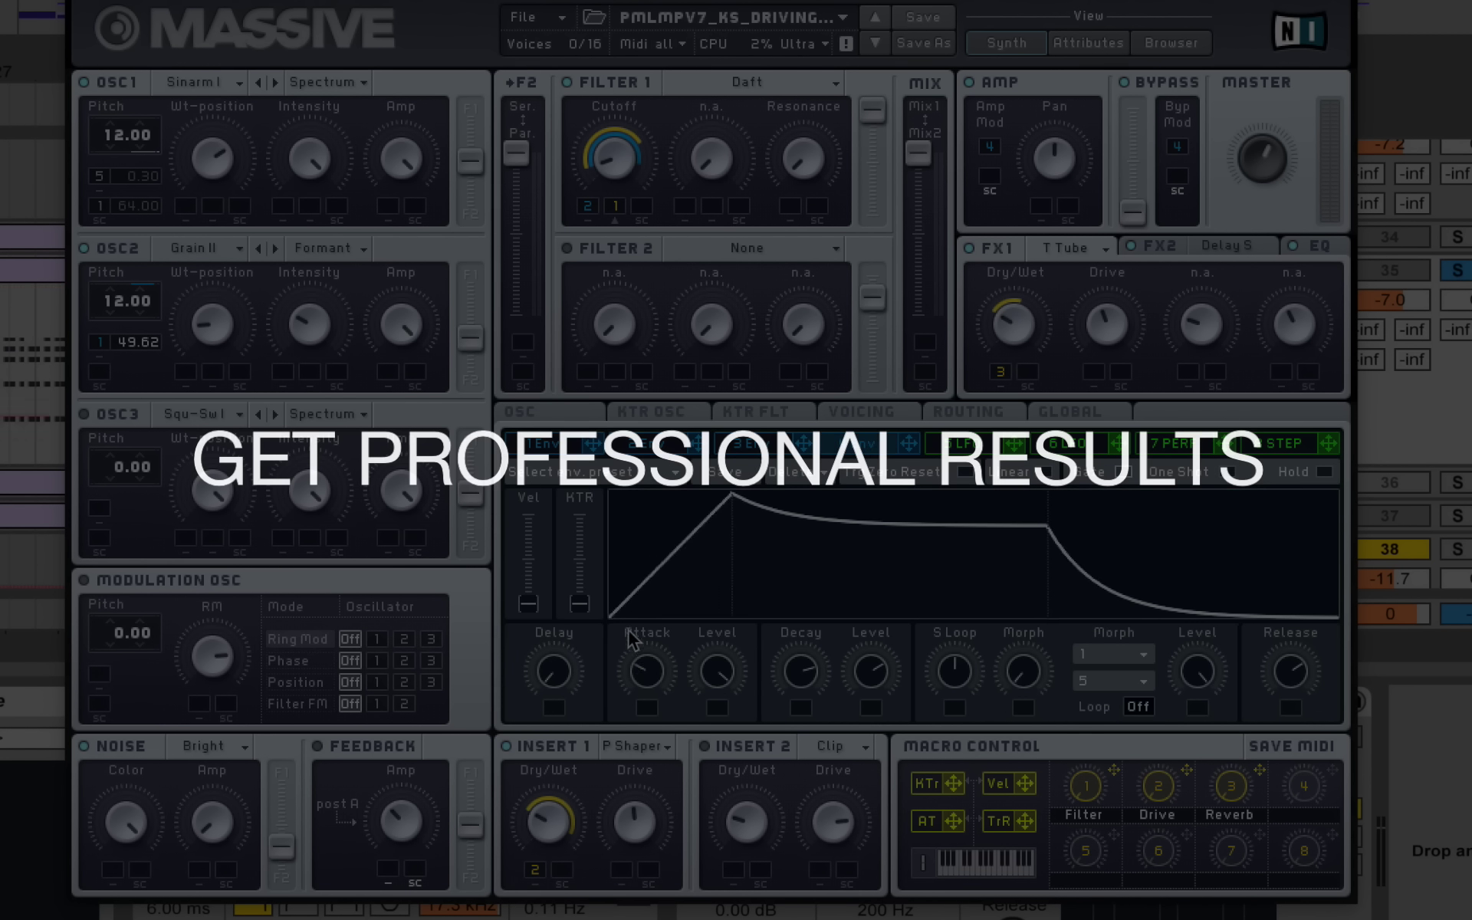